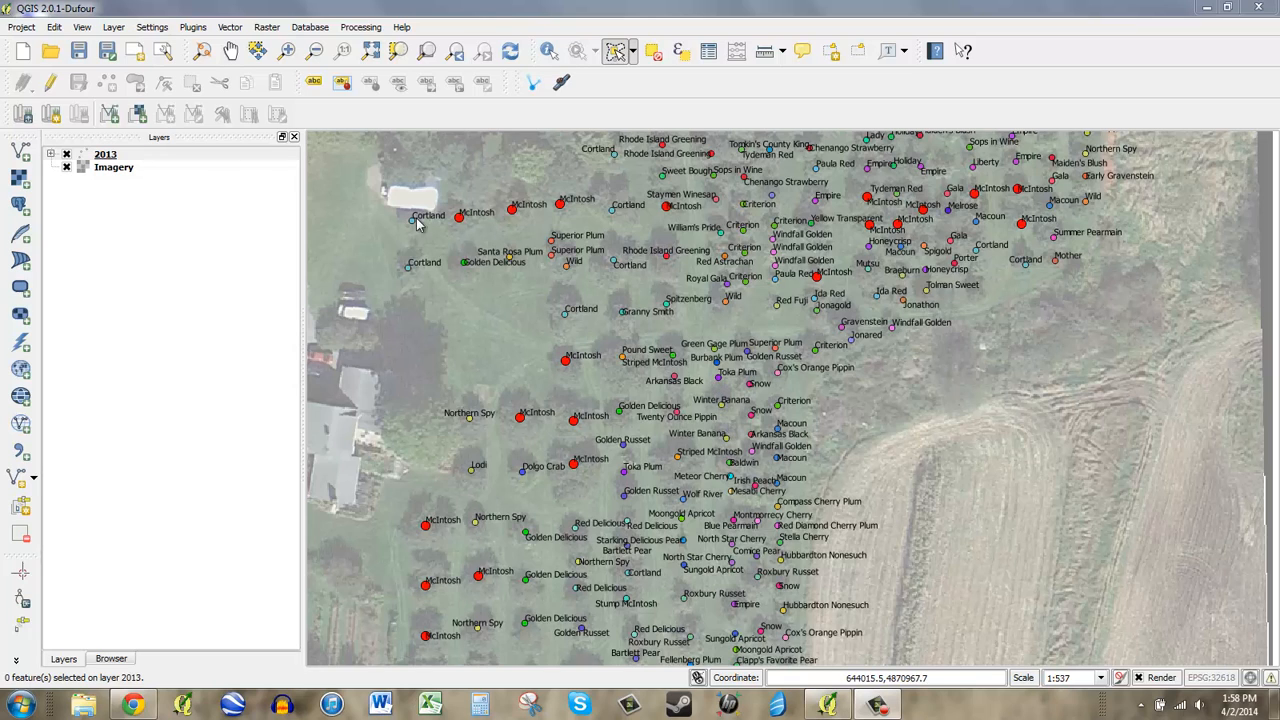
# Step: Turn off the Varietal labels on the 2013 layer and apply the change
pyautogui.click(107, 158)
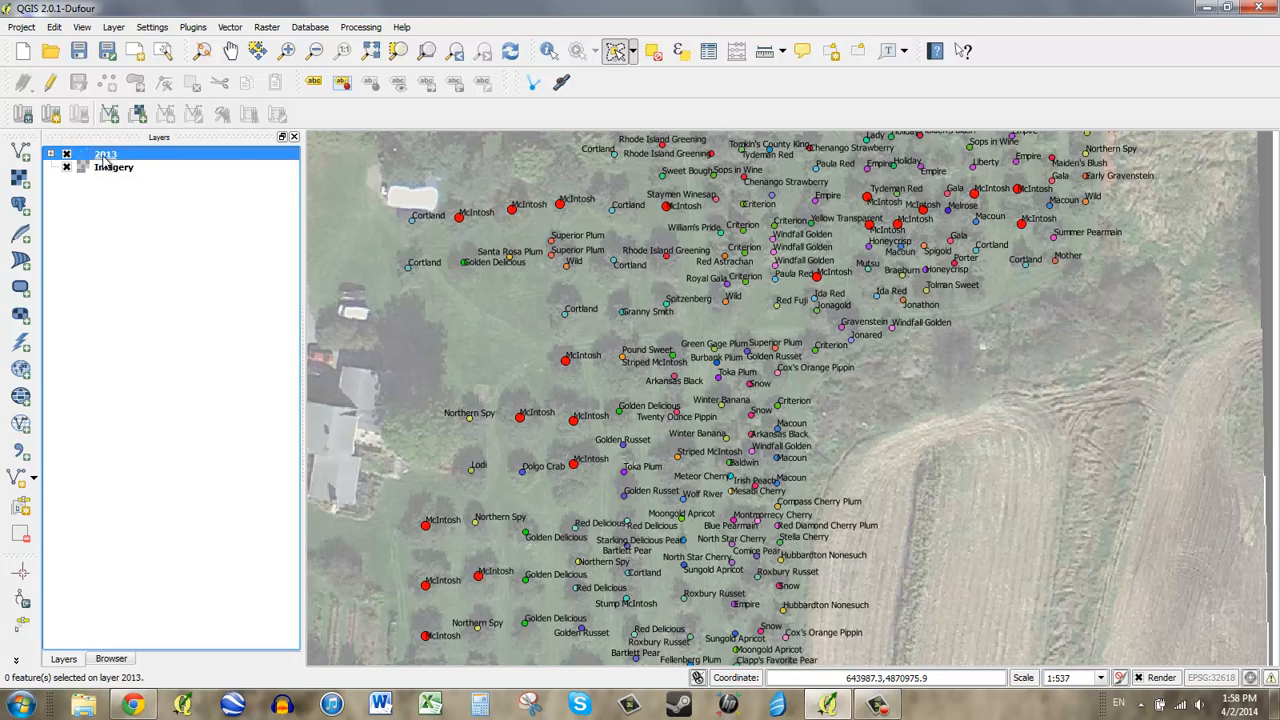
pyautogui.rightClick(105, 160)
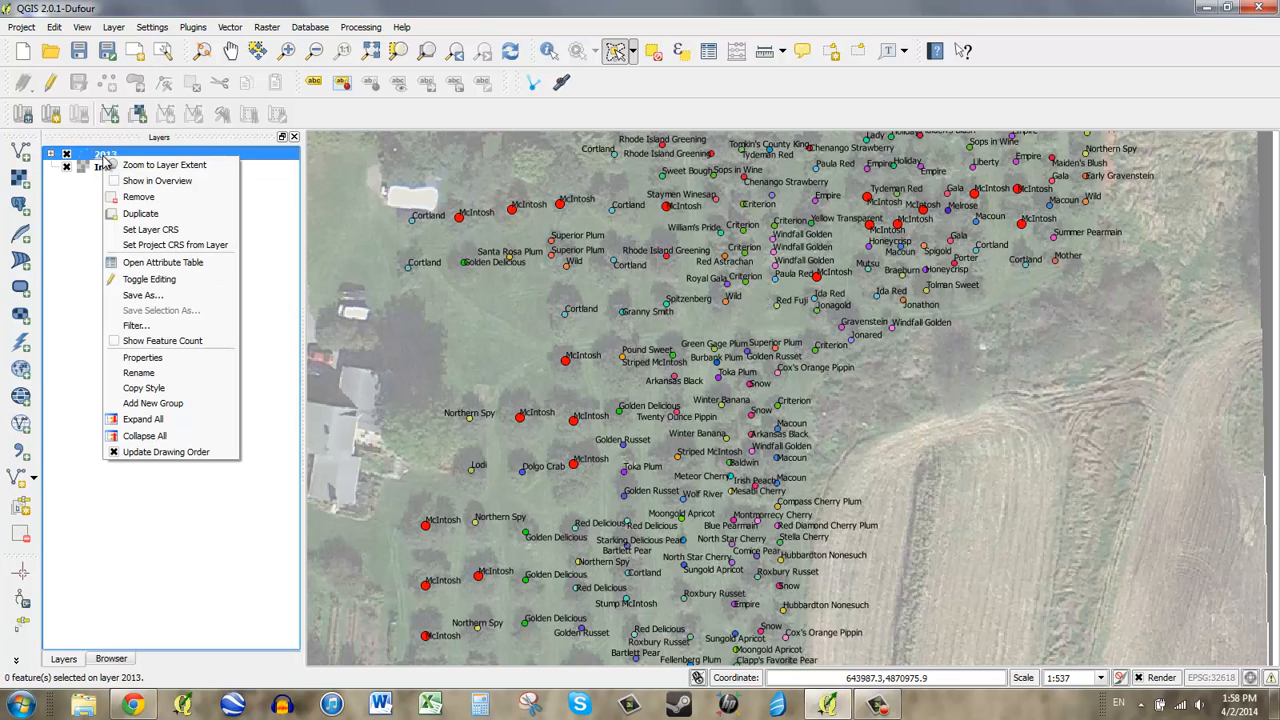
pyautogui.click(131, 365)
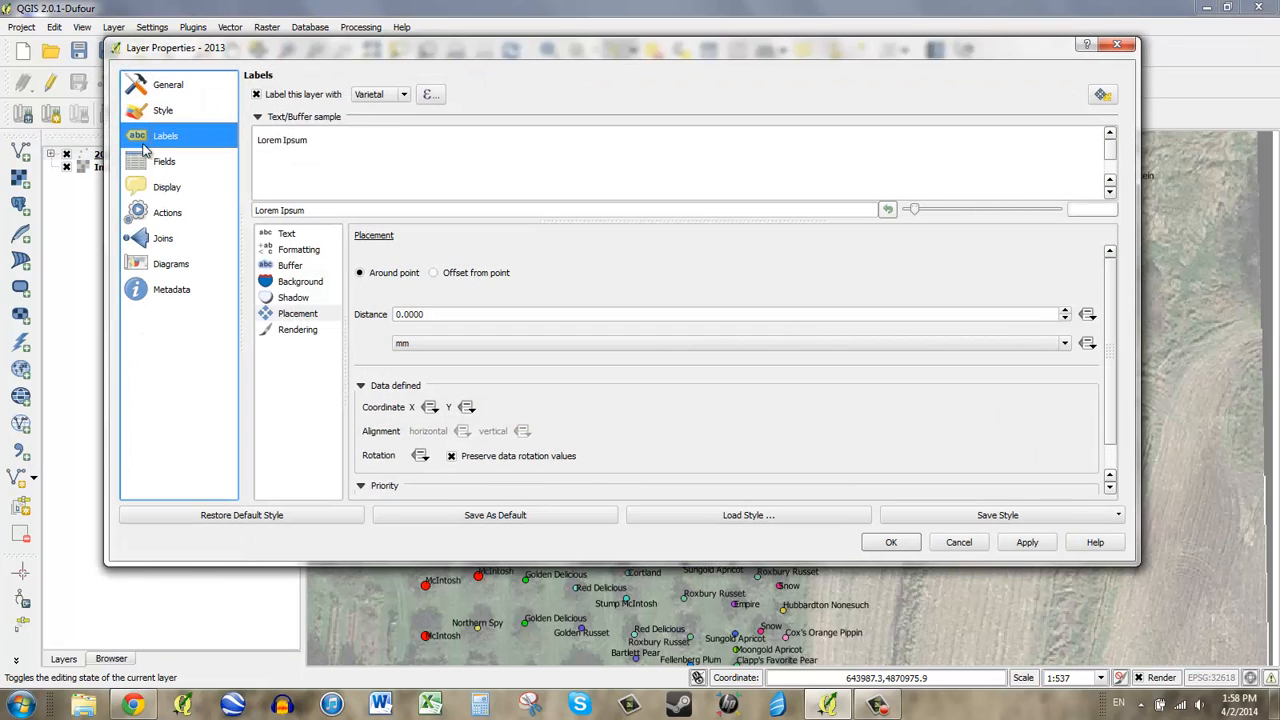
pyautogui.click(256, 94)
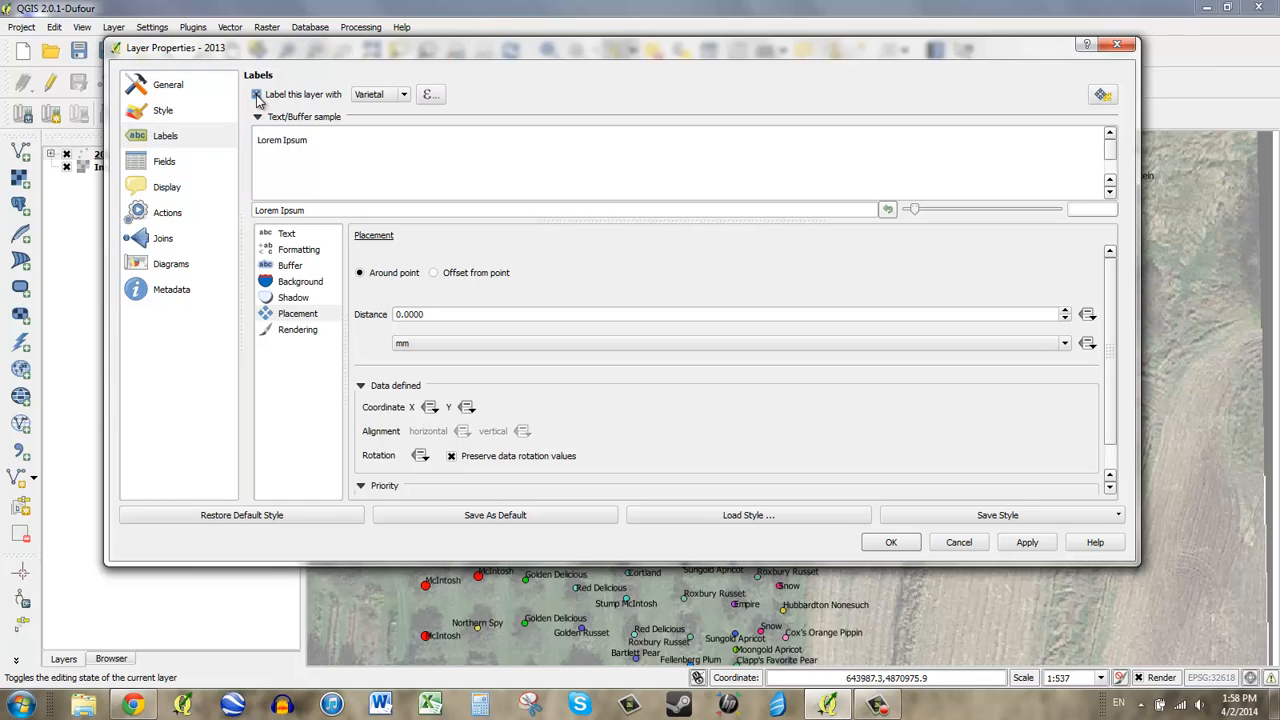
pyautogui.click(1028, 542)
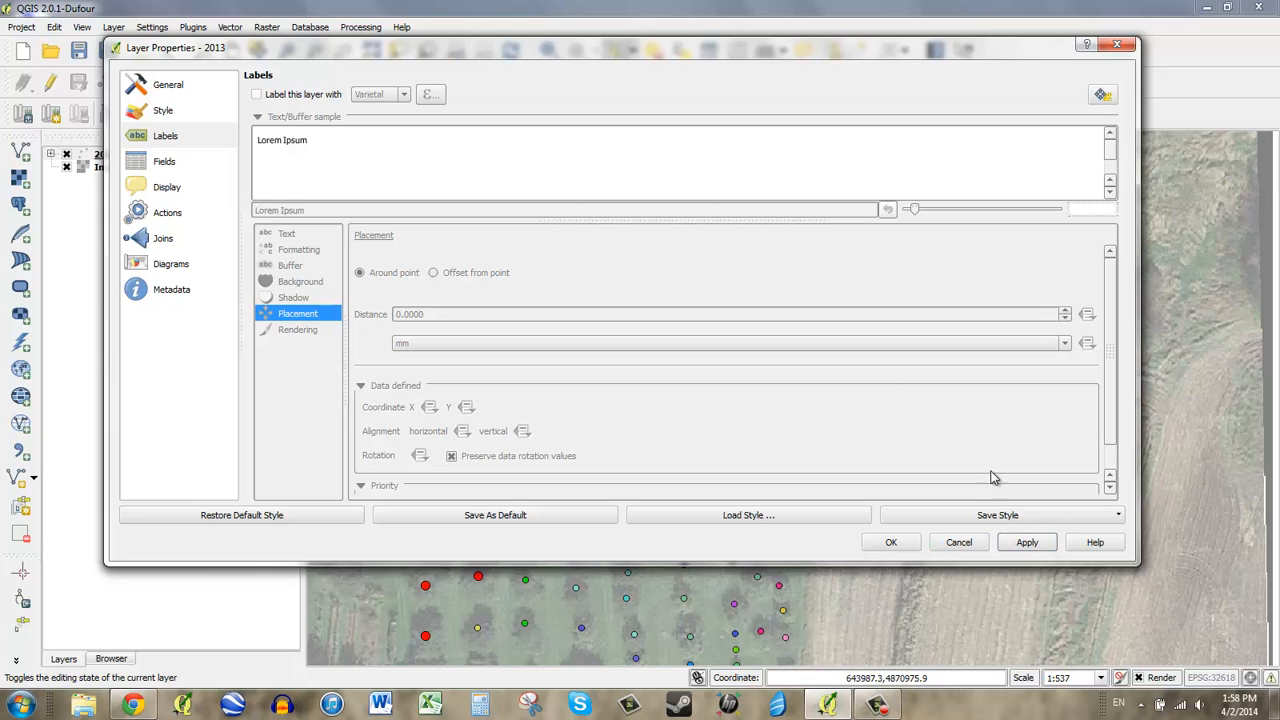
# Step: Change the 2013 layer's style from categorized to Single Symbol and accept the layer properties
pyautogui.click(162, 112)
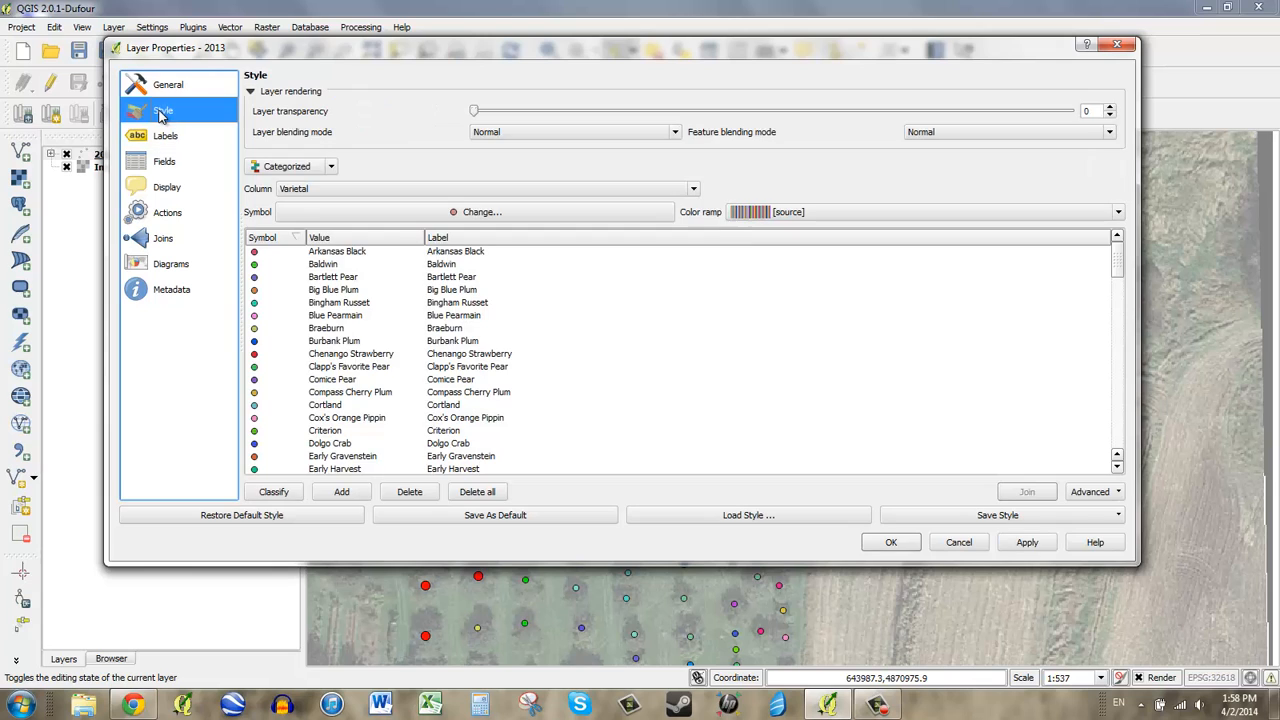
pyautogui.click(298, 172)
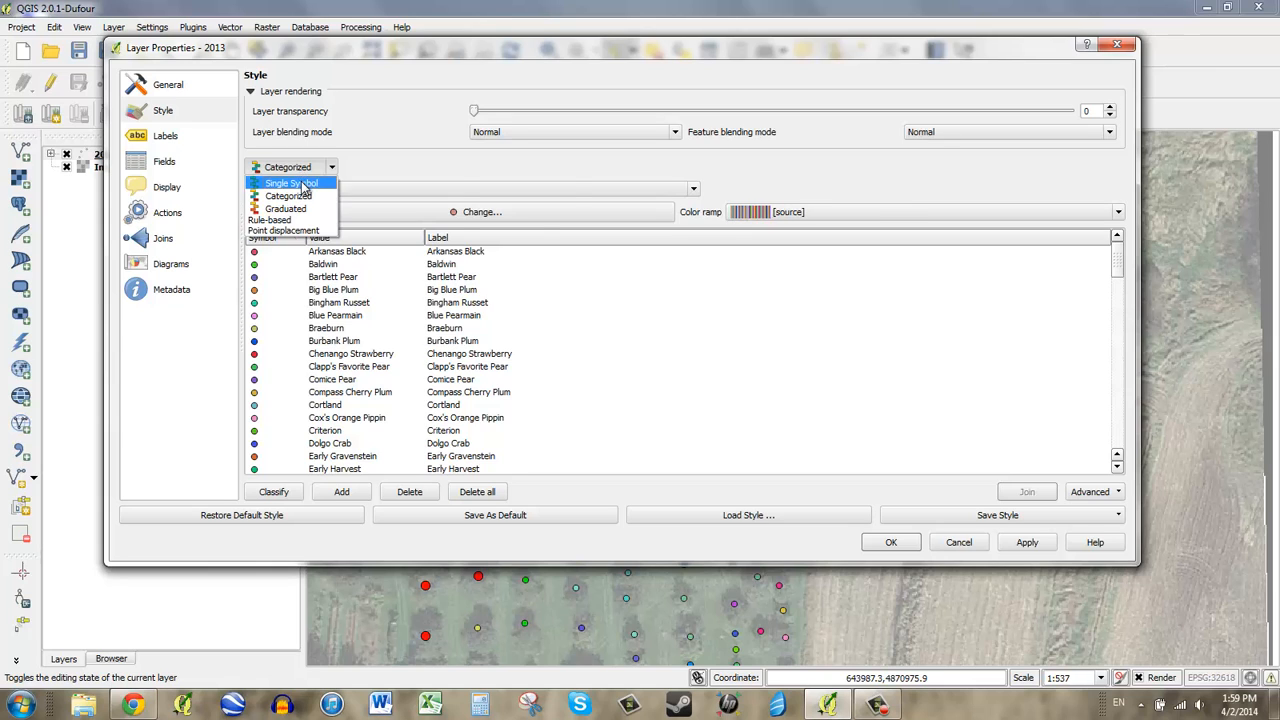
pyautogui.click(303, 184)
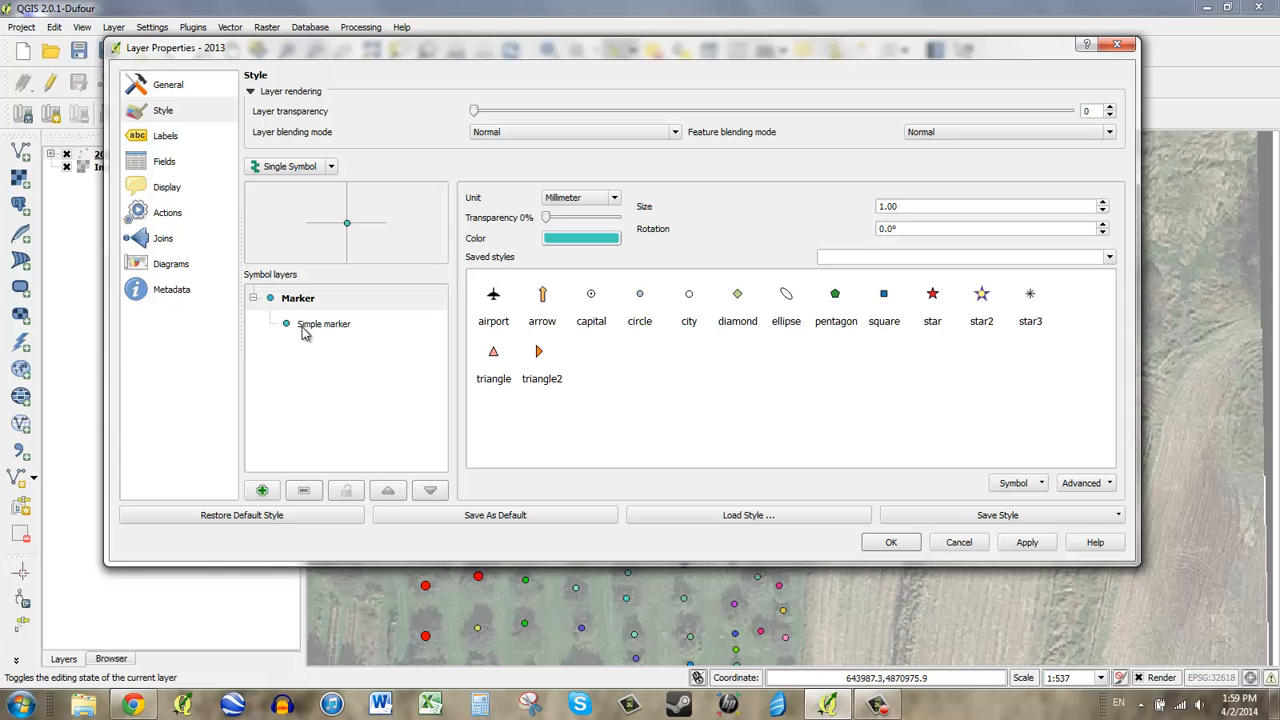
pyautogui.click(891, 542)
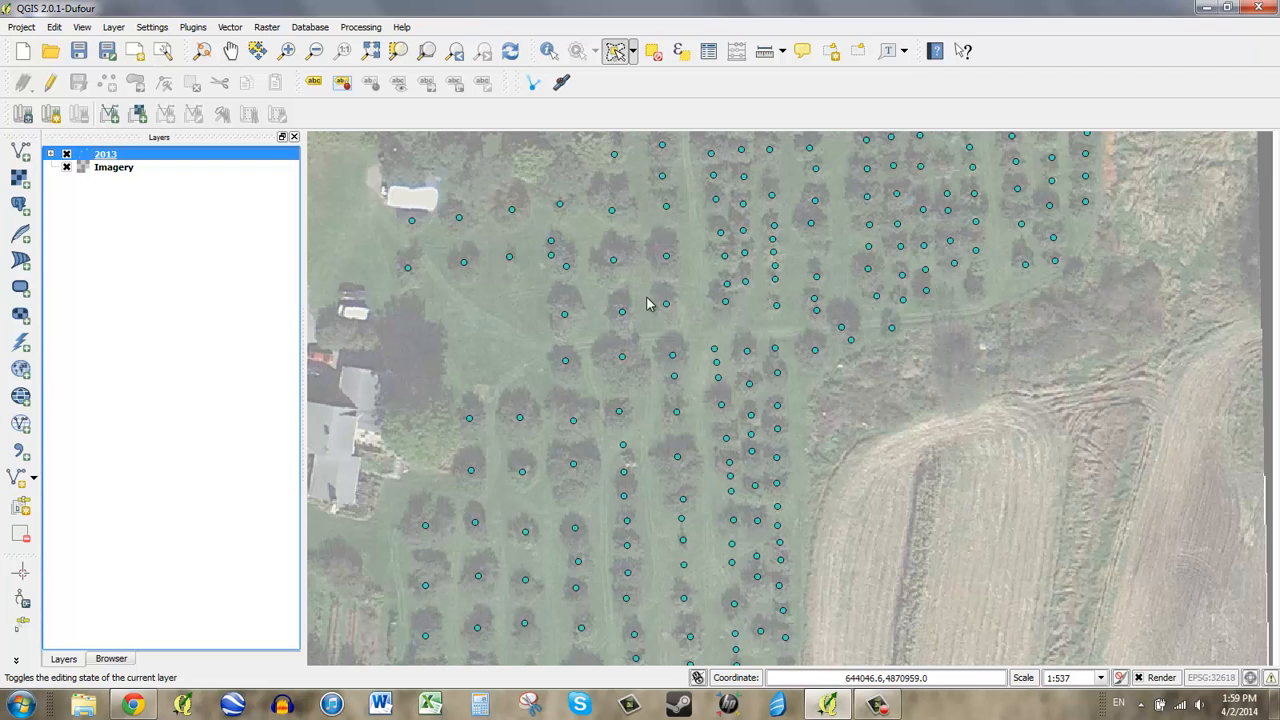
# Step: Start saving the 2013 layer as a new vector file in ESRI Shapefile format
pyautogui.rightClick(107, 160)
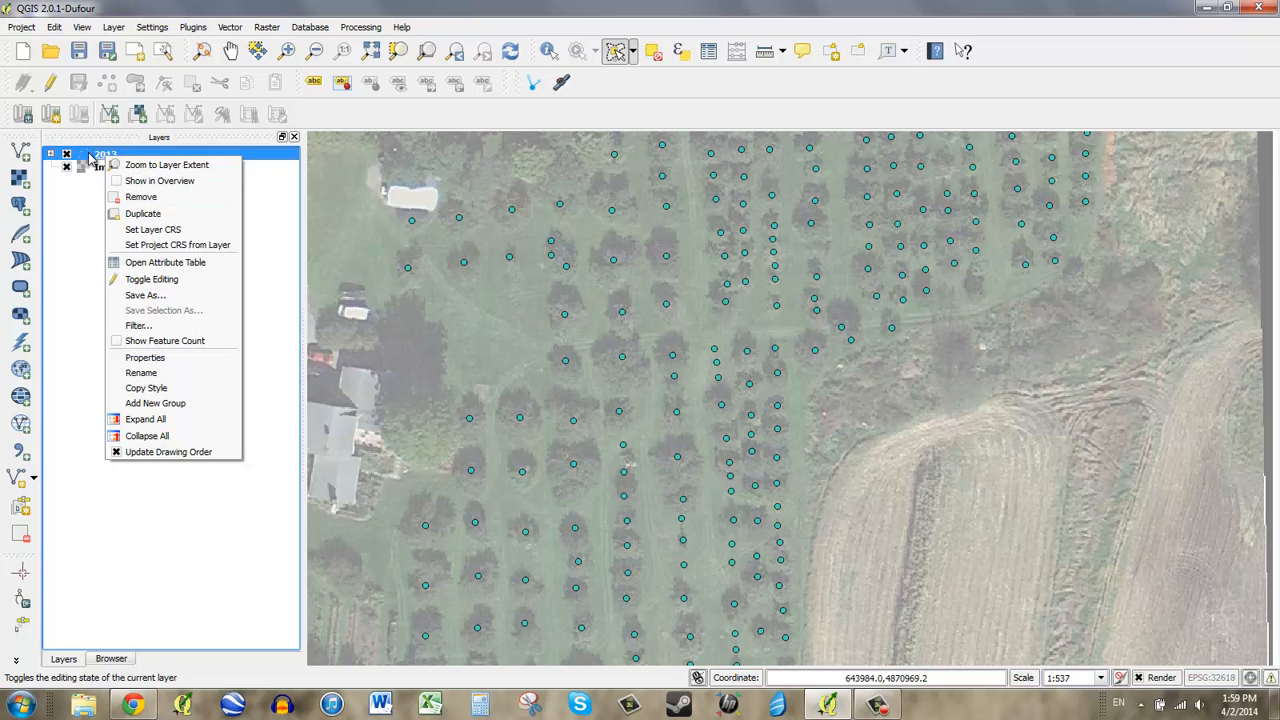
pyautogui.click(170, 300)
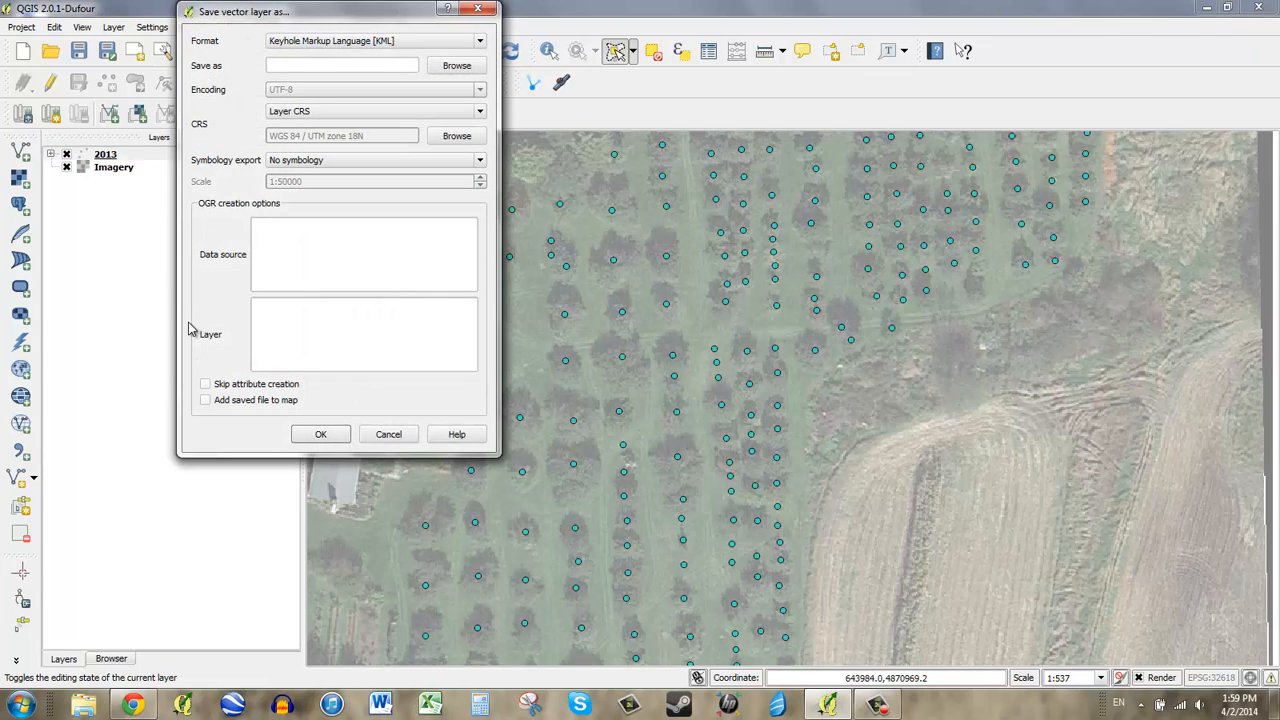
pyautogui.click(330, 44)
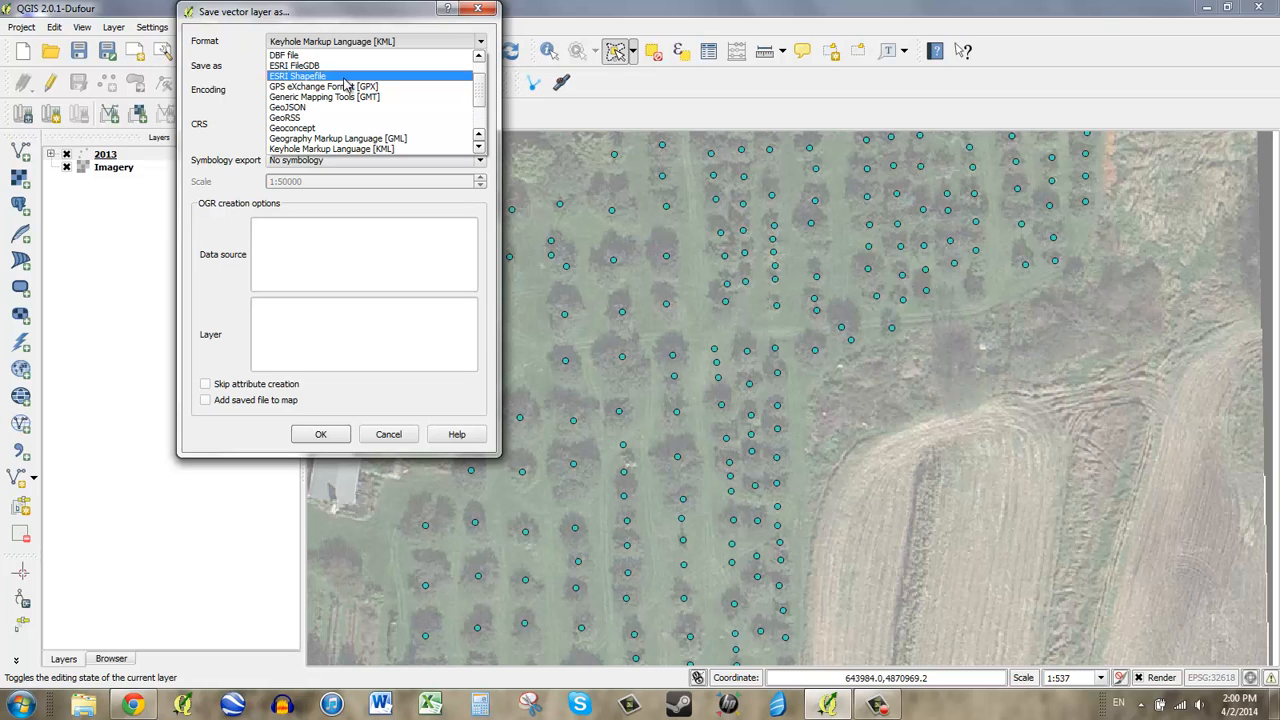
pyautogui.click(347, 77)
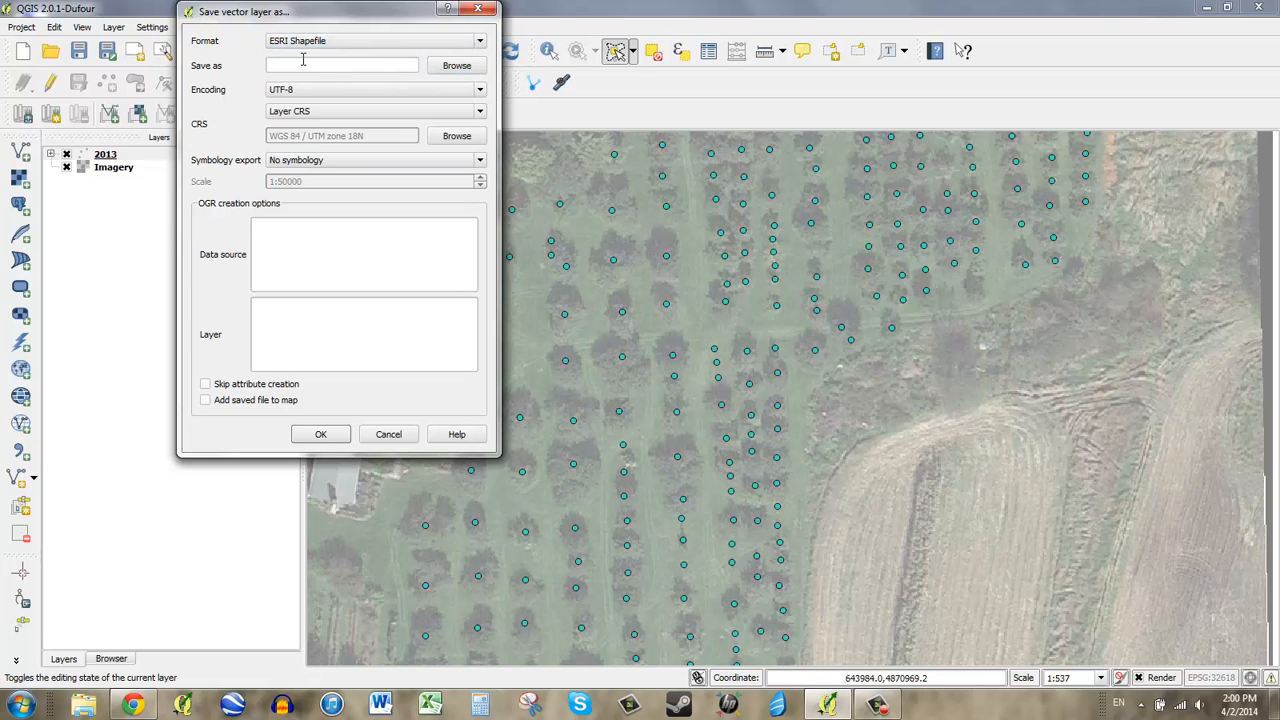
# Step: Set the output shapefile to 2014_example in the WindfallMap folder on the Desktop
pyautogui.click(438, 70)
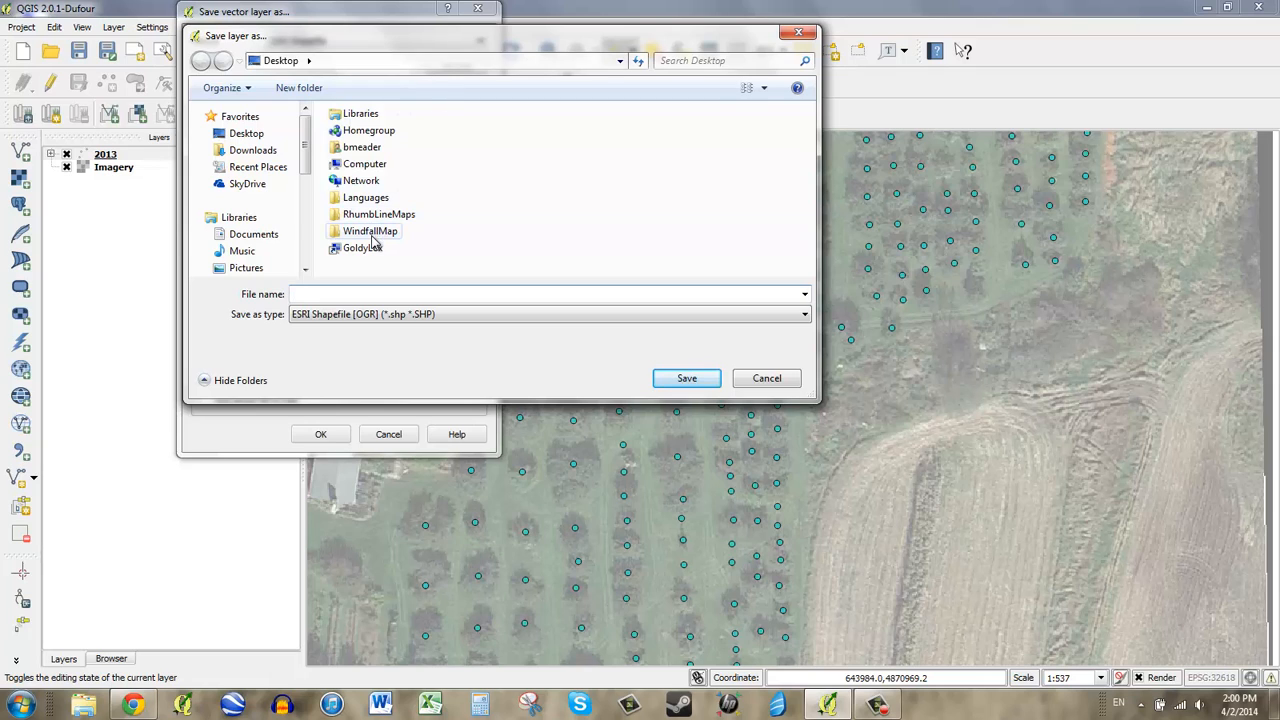
pyautogui.doubleClick(370, 231)
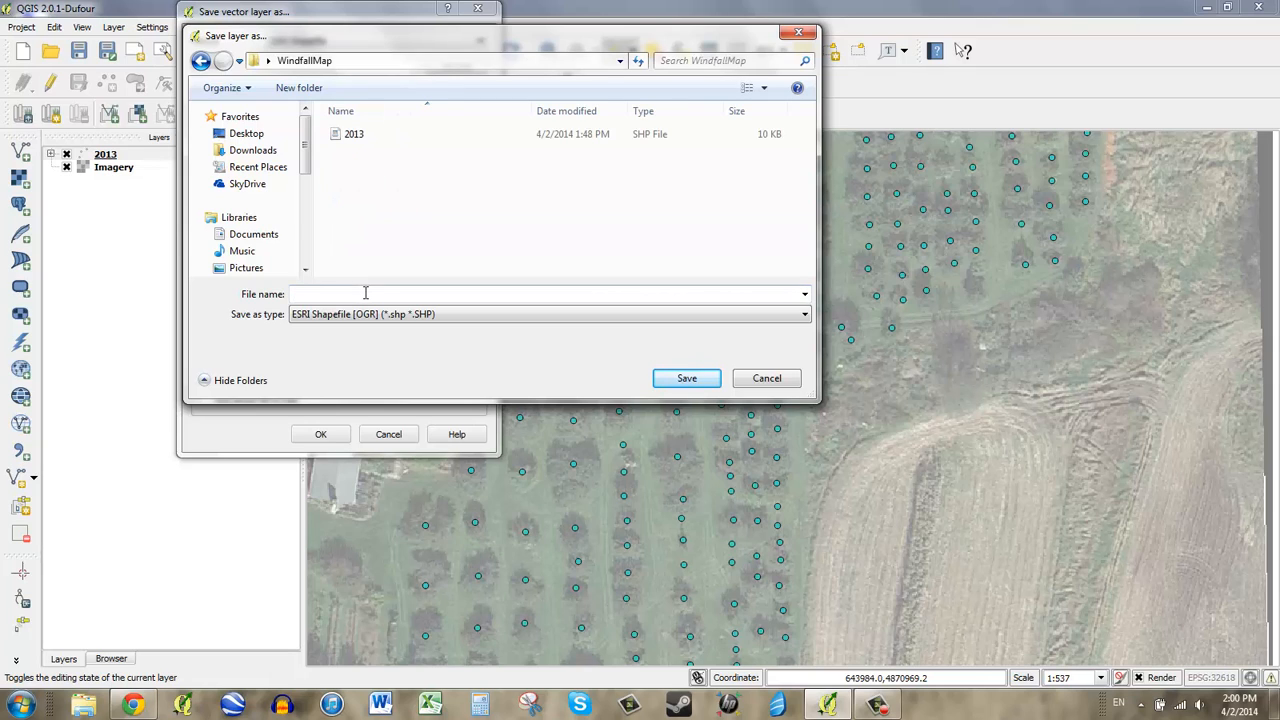
pyautogui.write('2014_example')
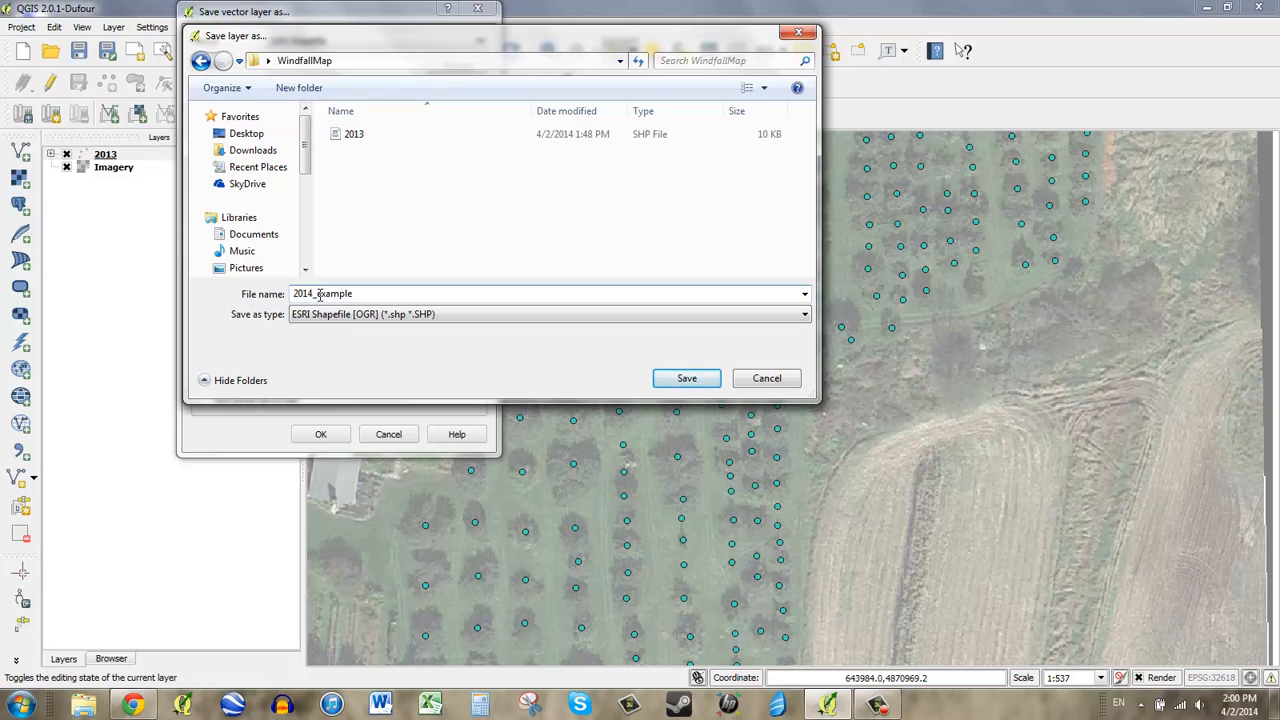
pyautogui.moveTo(357, 294); pyautogui.dragTo(291, 294)
pyautogui.click(355, 294)
pyautogui.click(687, 380)
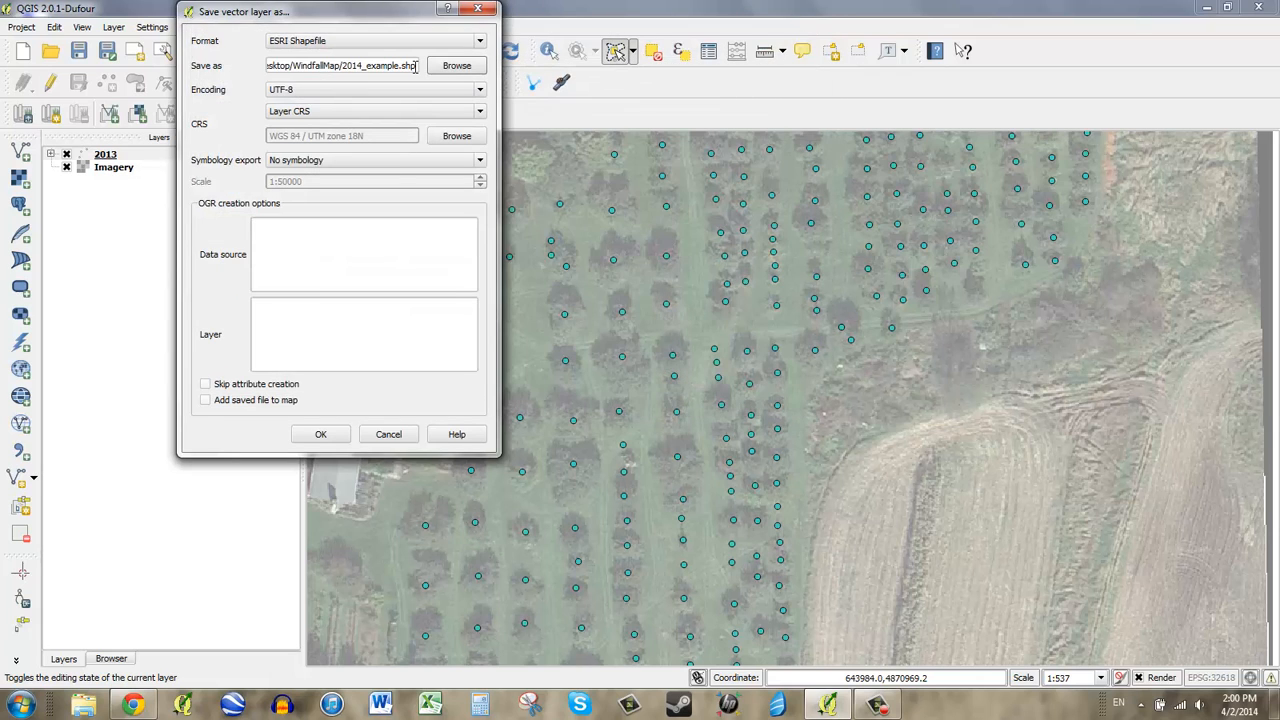
# Step: Check the save path, enable adding the saved file to the map, and export the shapefile
pyautogui.moveTo(415, 66); pyautogui.dragTo(371, 67)
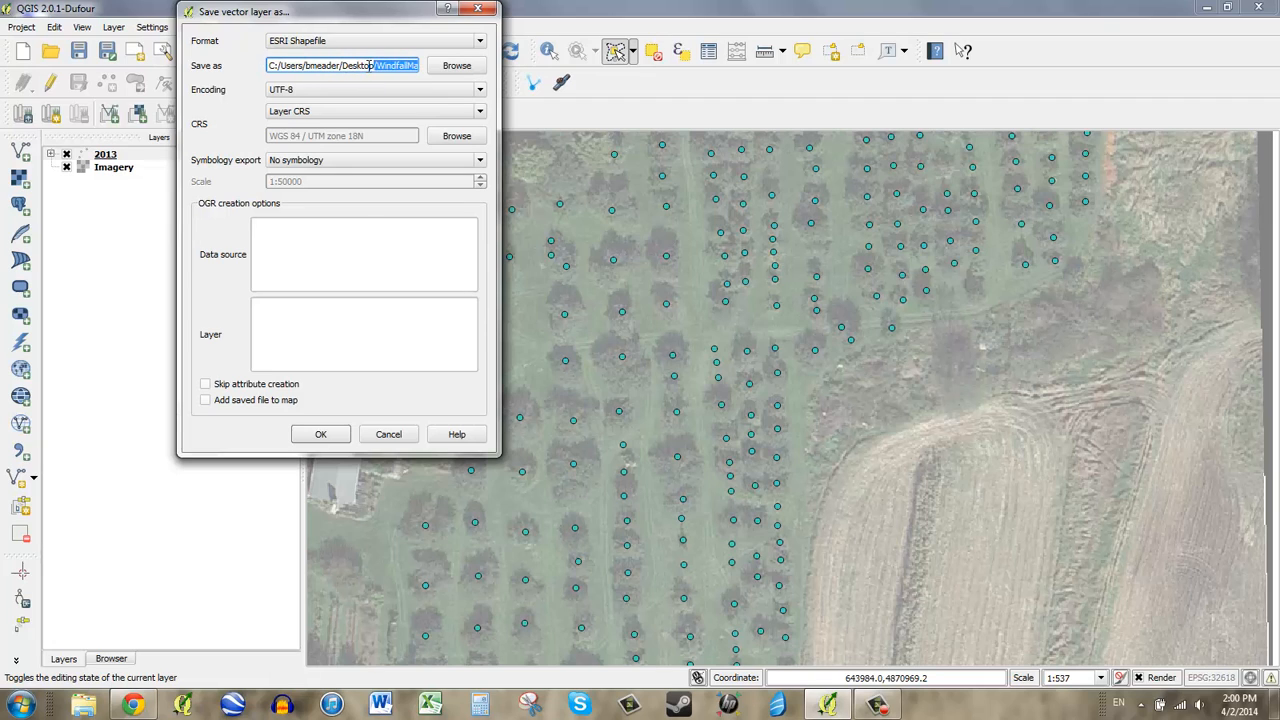
pyautogui.click(392, 66)
pyautogui.click(205, 401)
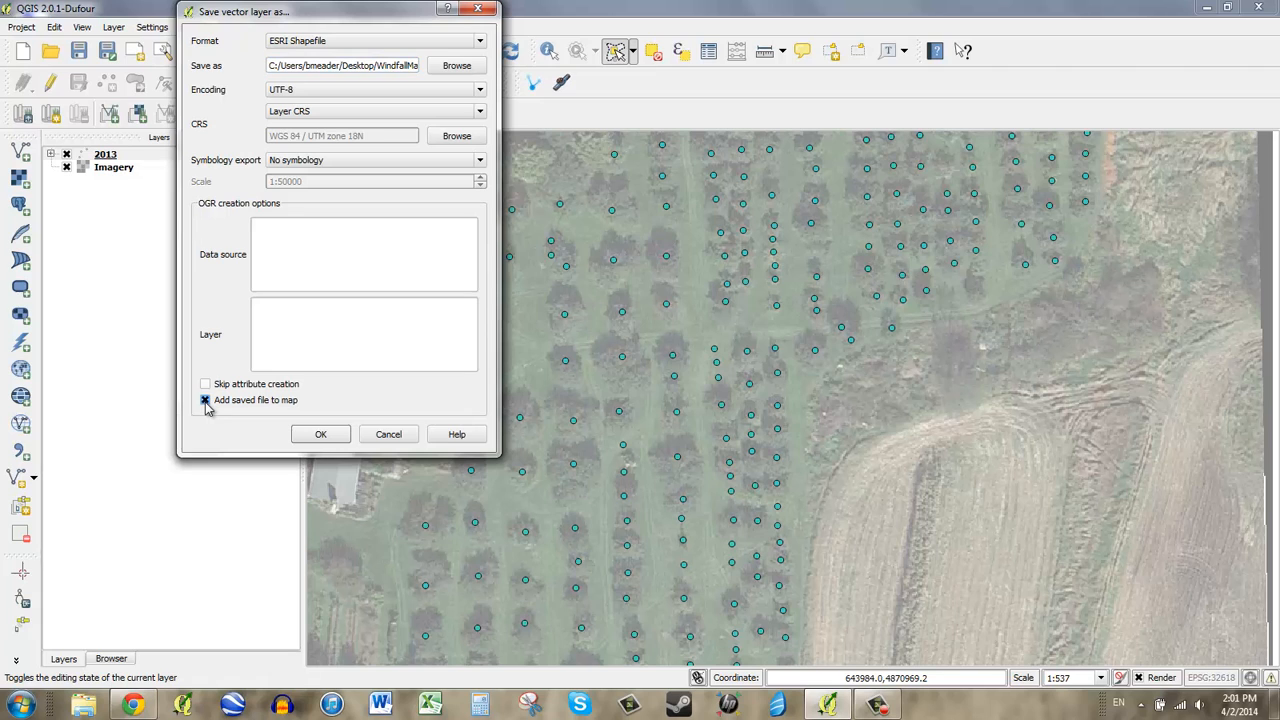
pyautogui.click(322, 436)
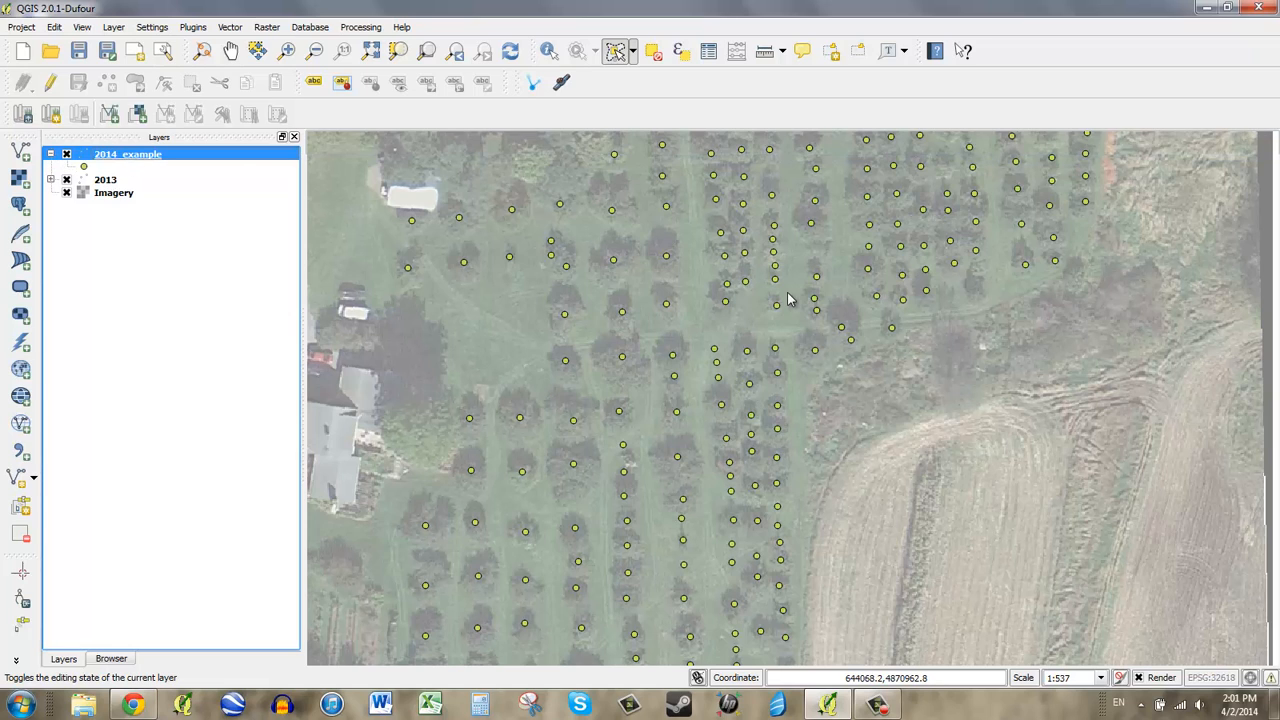
# Step: Compare the two point layers by expanding the 2013 legend and hiding the 2014_example layer
pyautogui.click(110, 182)
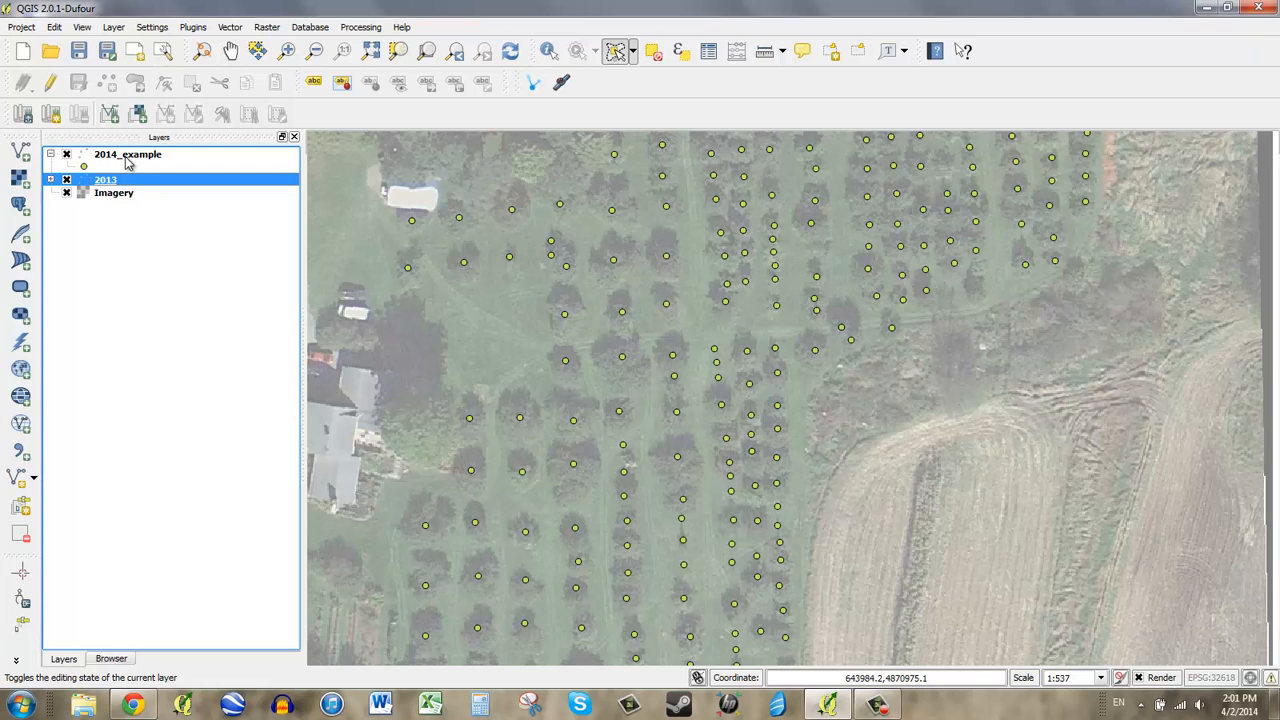
pyautogui.click(128, 160)
pyautogui.click(106, 182)
pyautogui.click(50, 180)
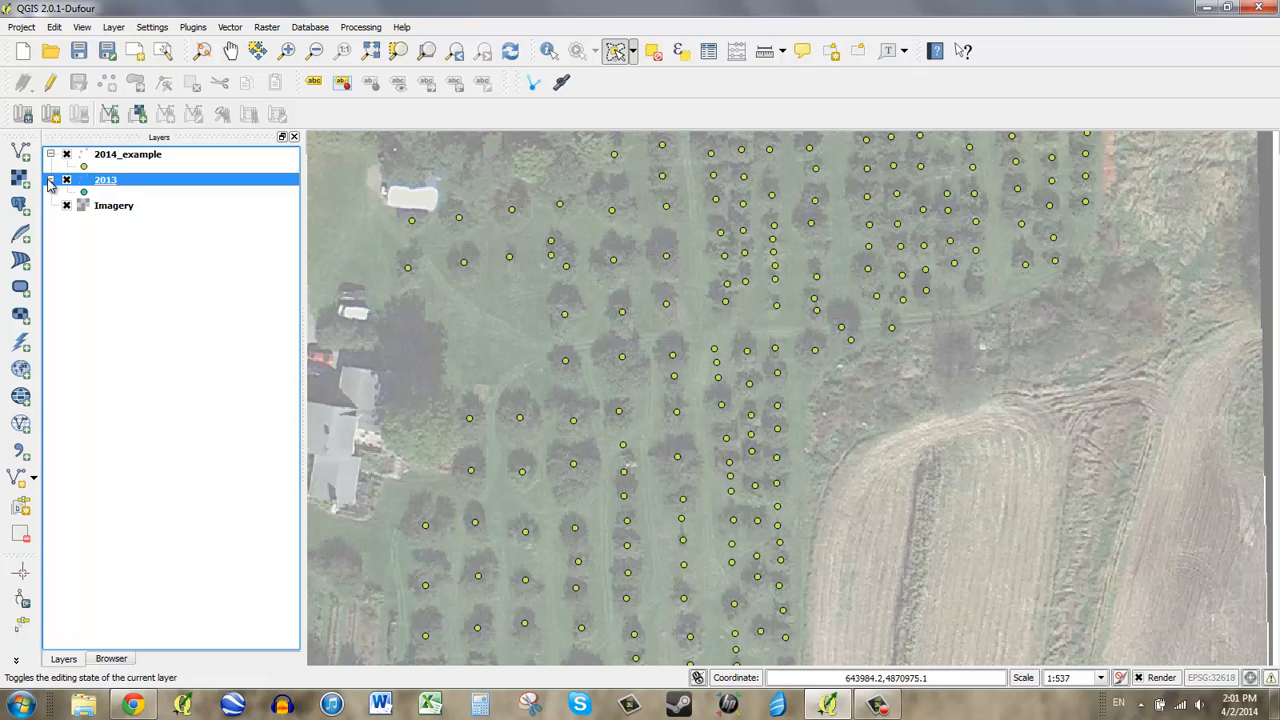
pyautogui.click(66, 155)
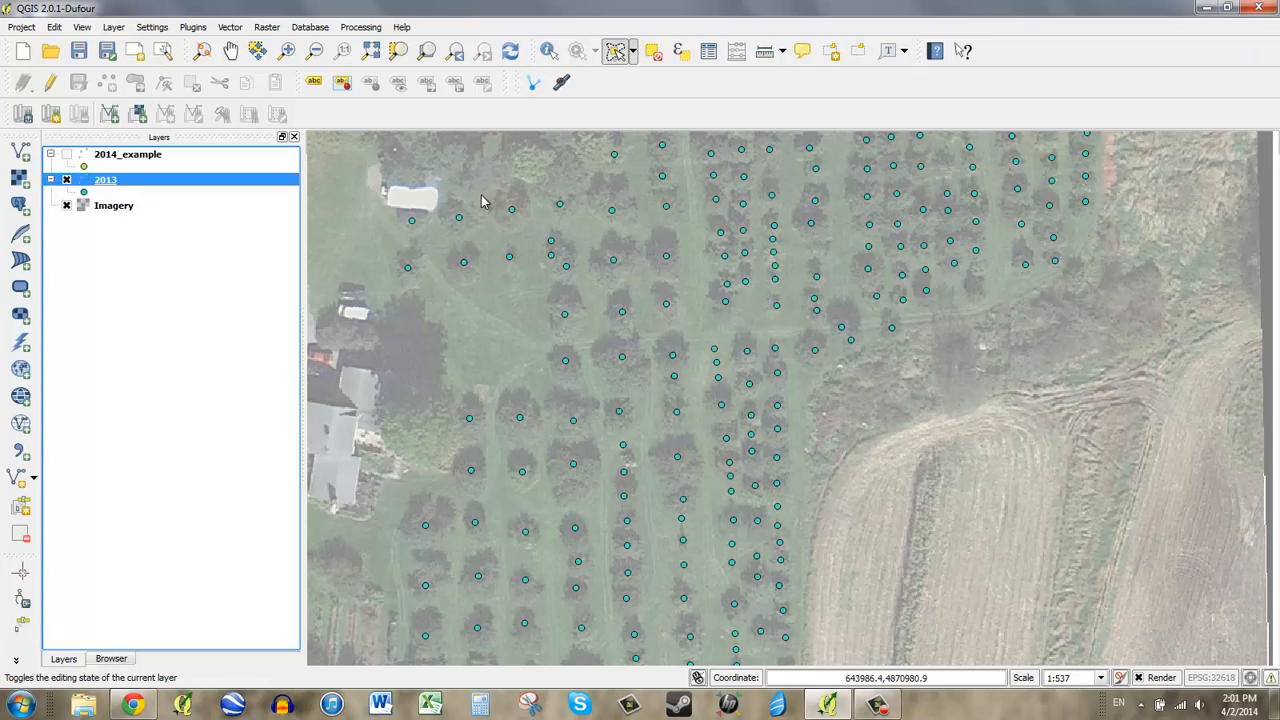
# Step: Remove the 2013 layer from the project
pyautogui.click(106, 181)
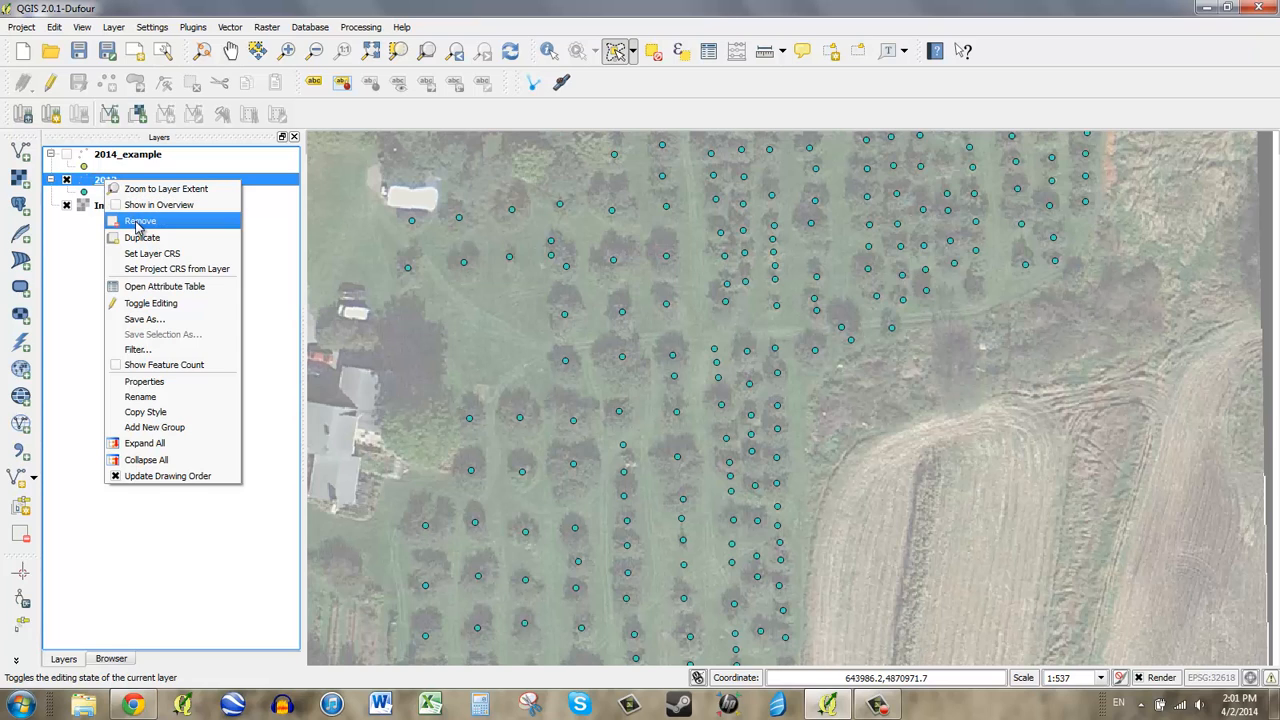
pyautogui.click(139, 224)
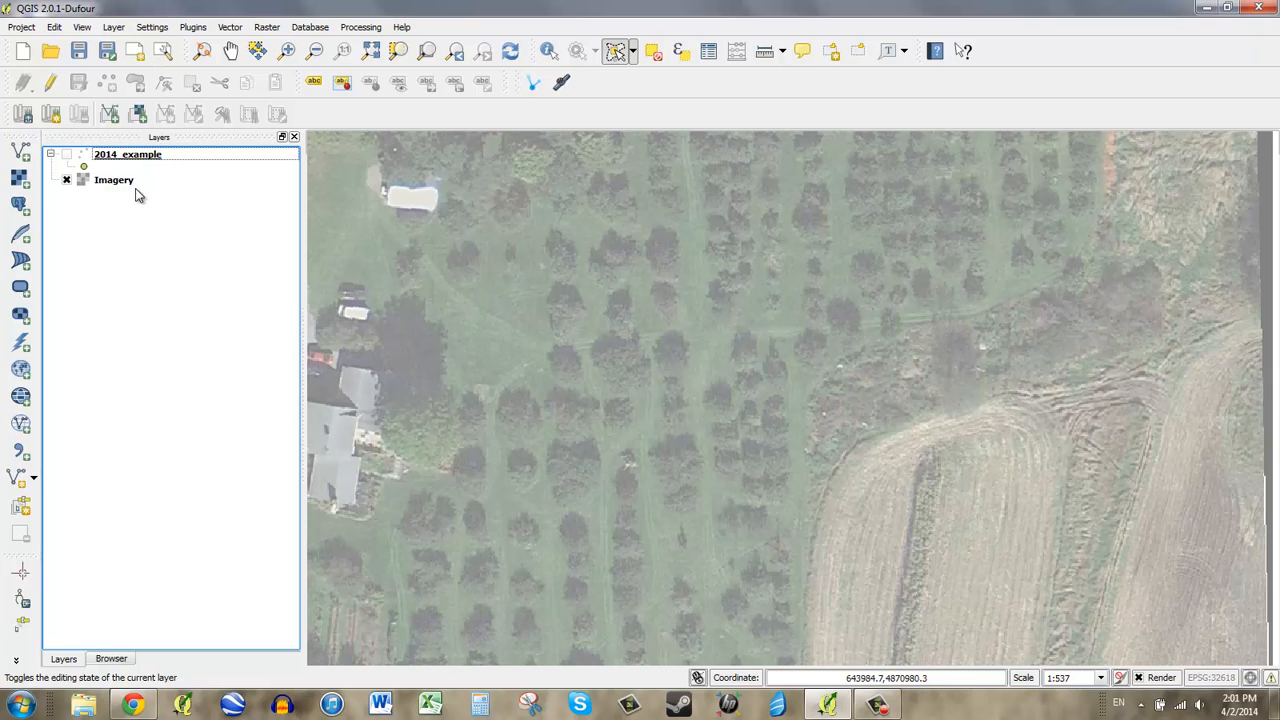
# Step: Refresh the file browser and check the WindfallMap folder for 2013.shp and 2014_example.shp, then return to the layer list
pyautogui.click(111, 659)
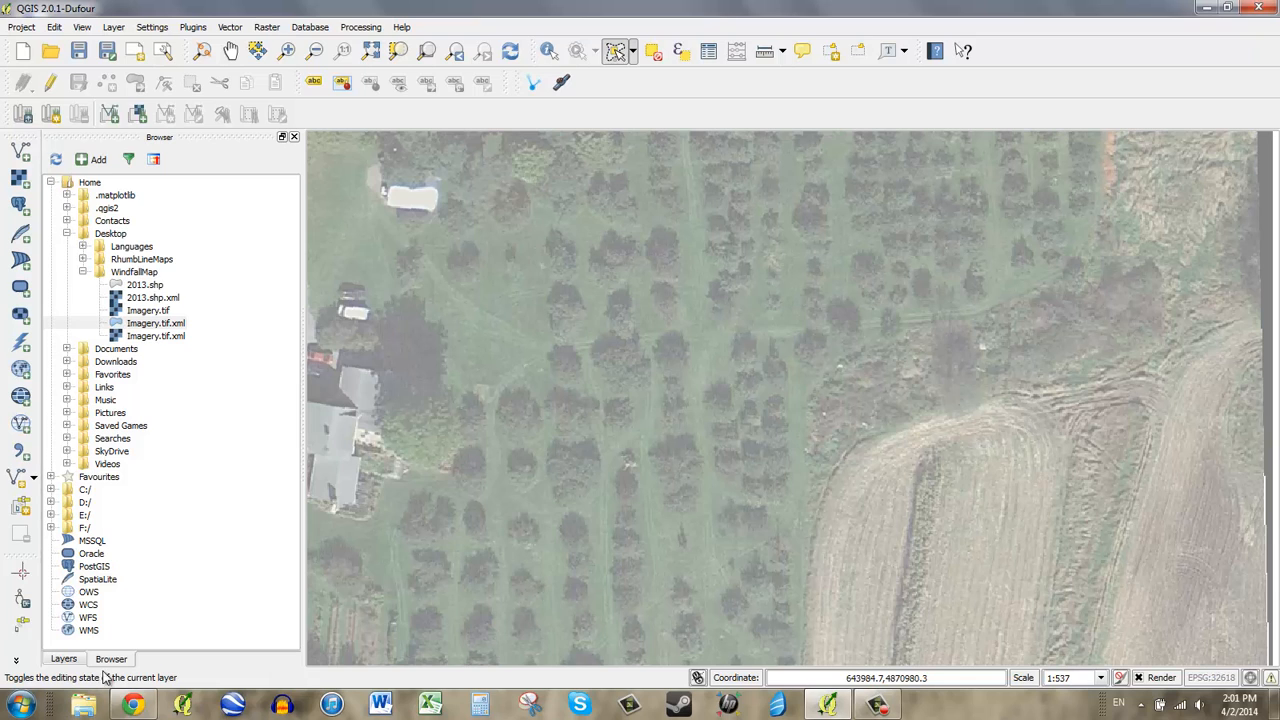
pyautogui.click(56, 159)
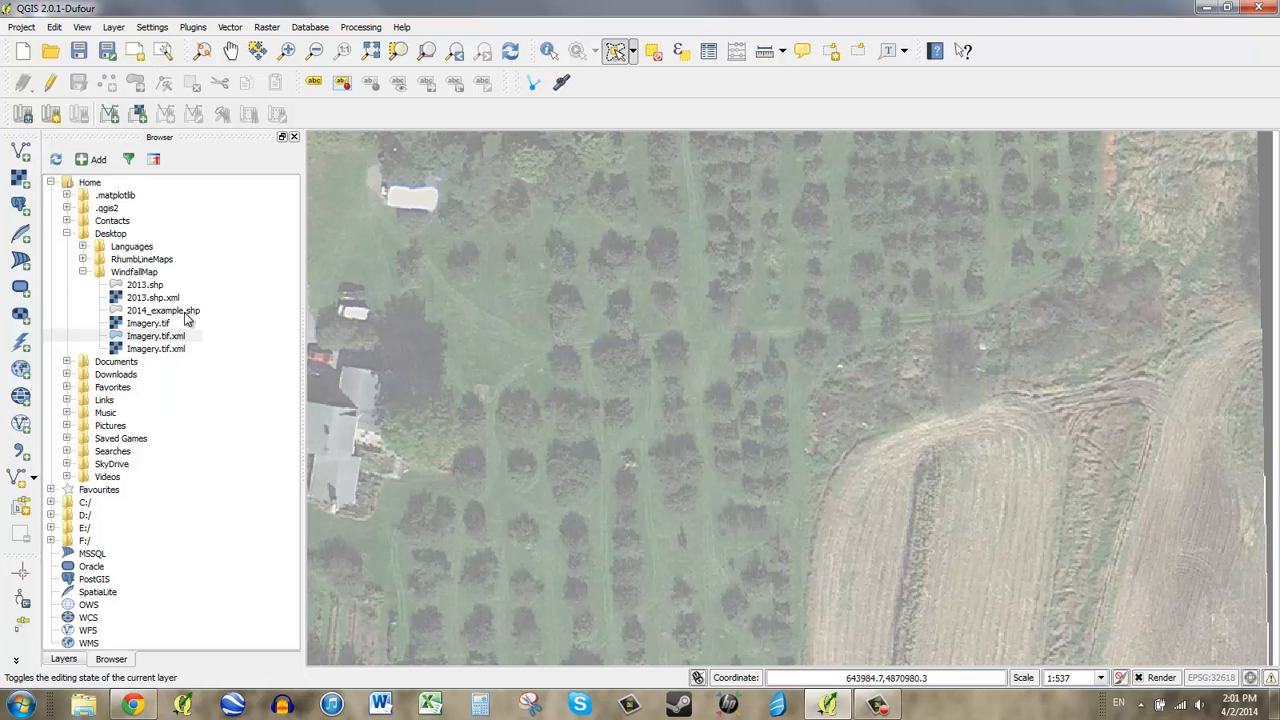
pyautogui.click(140, 287)
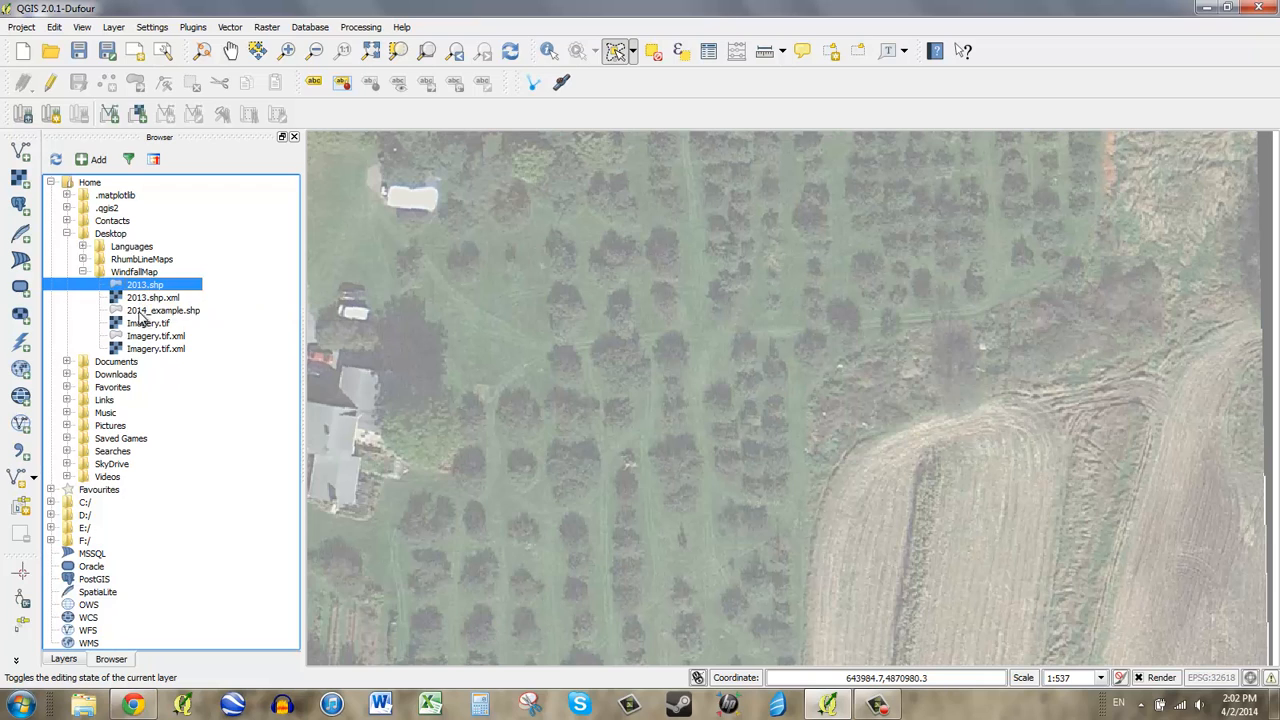
pyautogui.click(139, 312)
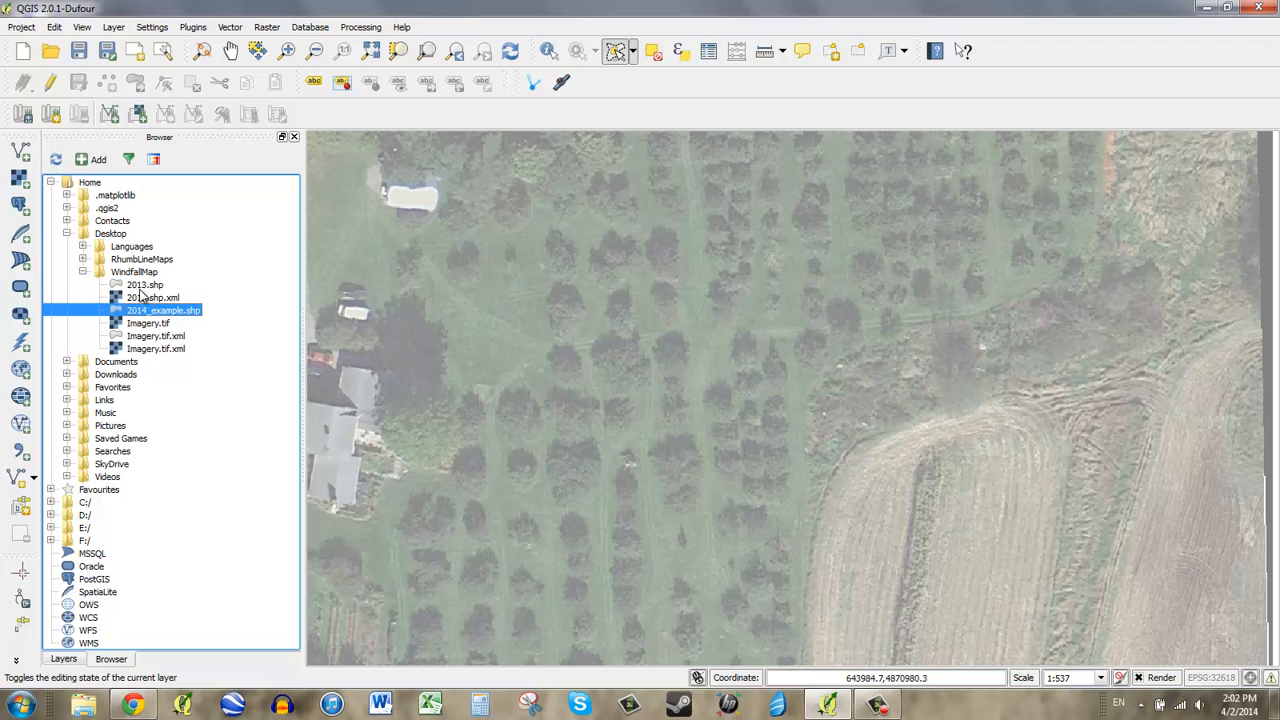
pyautogui.click(63, 659)
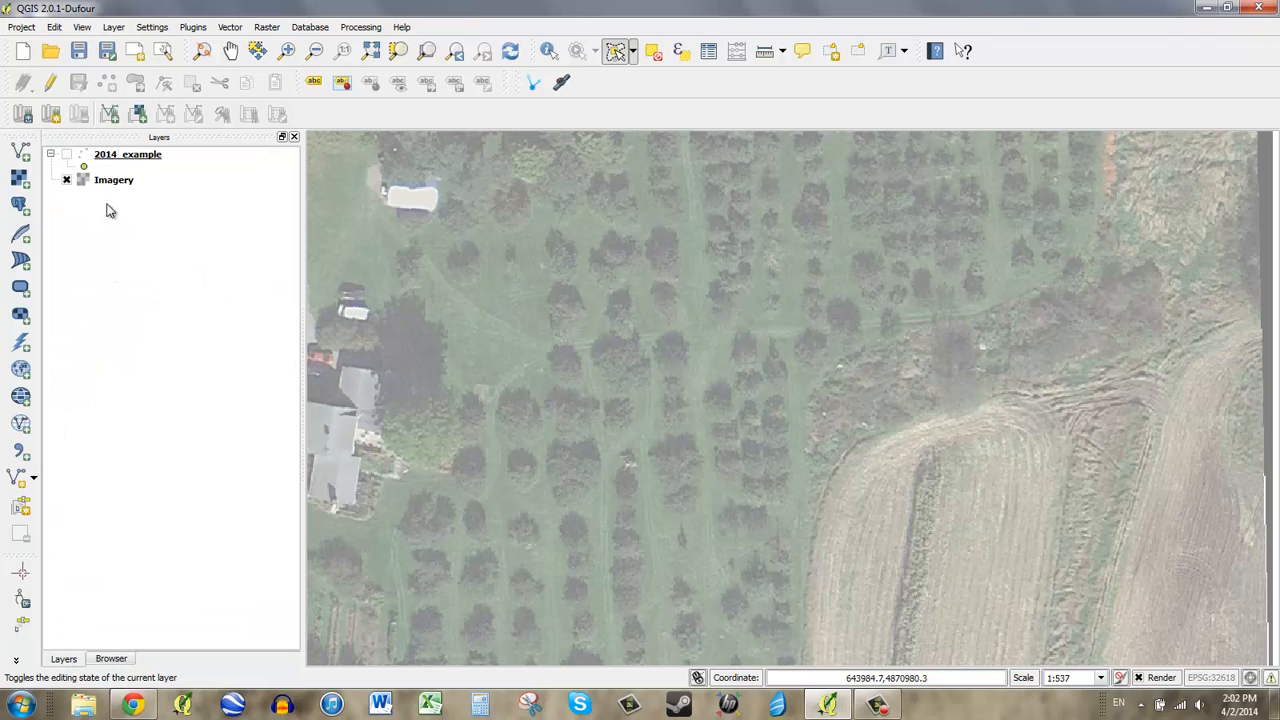
# Step: Show the 2014_example layer and identify the attributes of three neighbouring tree points in the same row
pyautogui.click(66, 154)
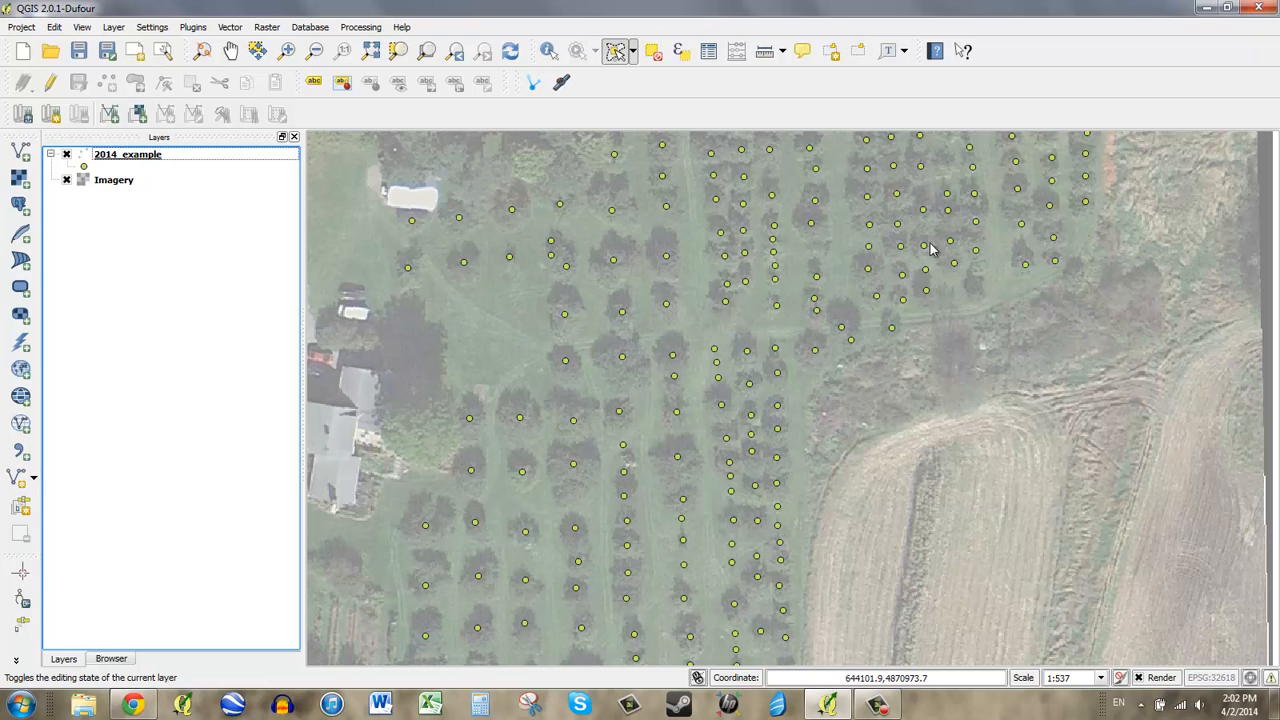
pyautogui.click(551, 53)
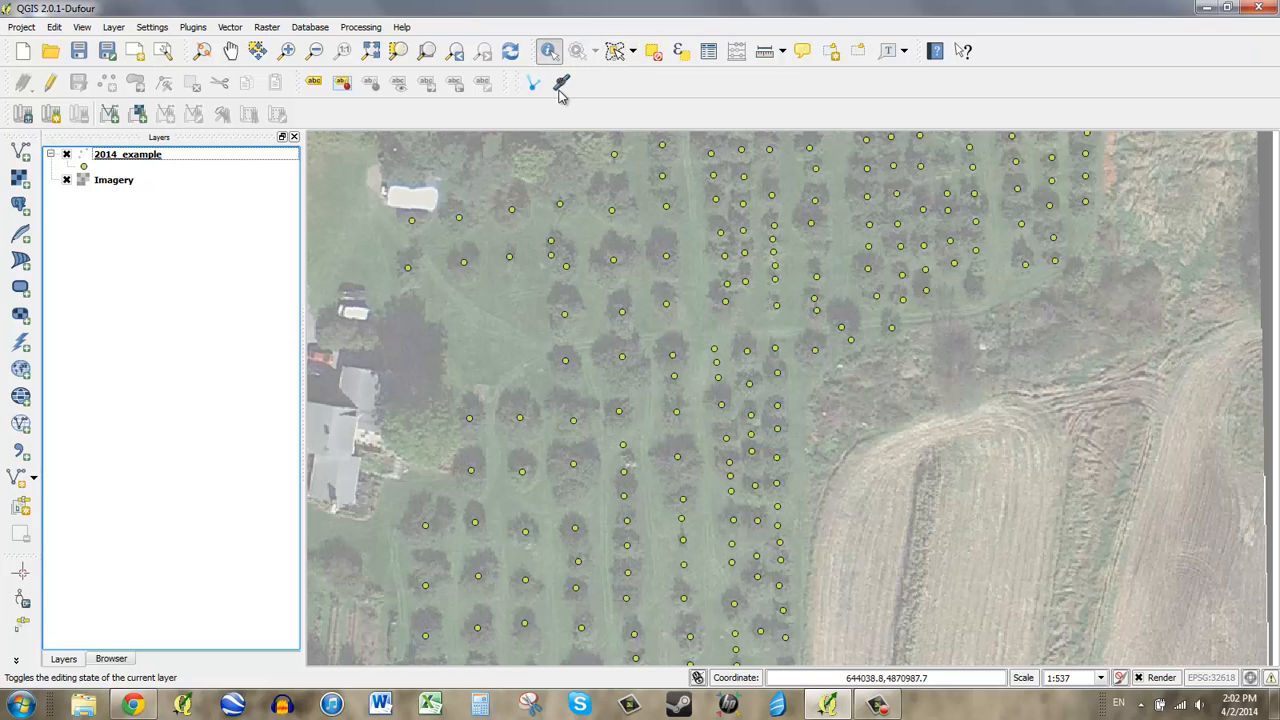
pyautogui.click(566, 318)
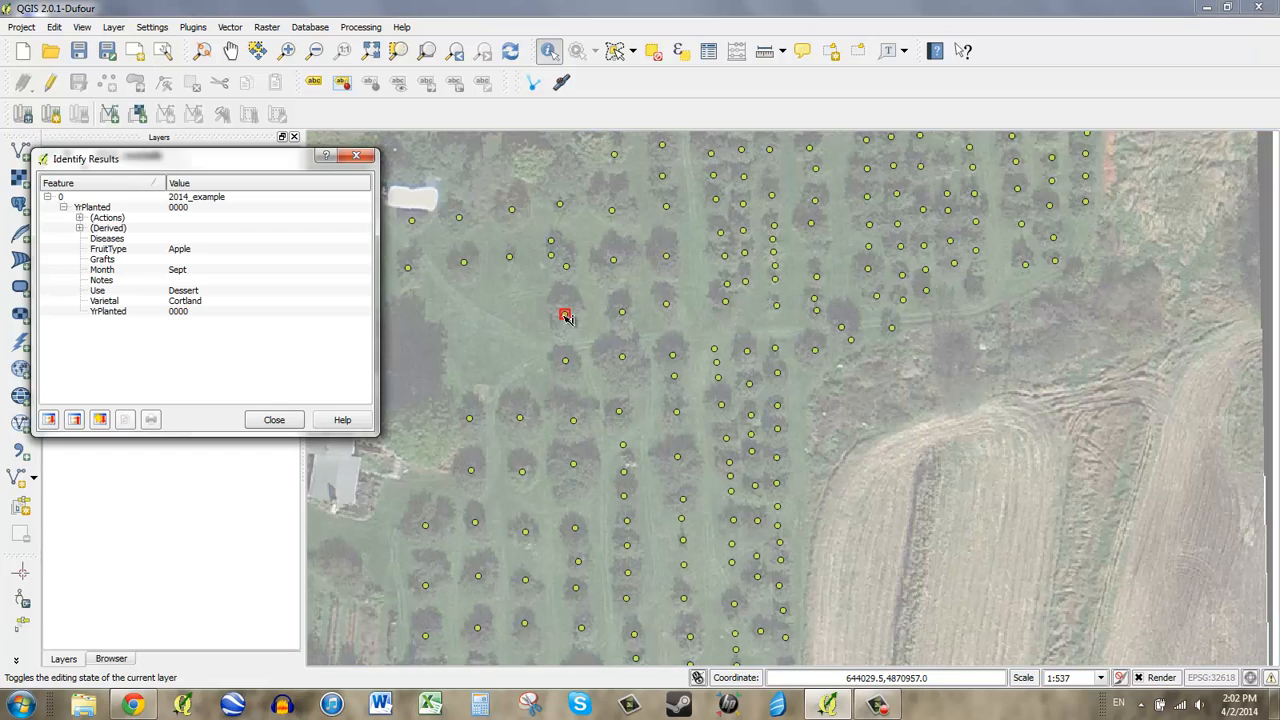
pyautogui.click(623, 314)
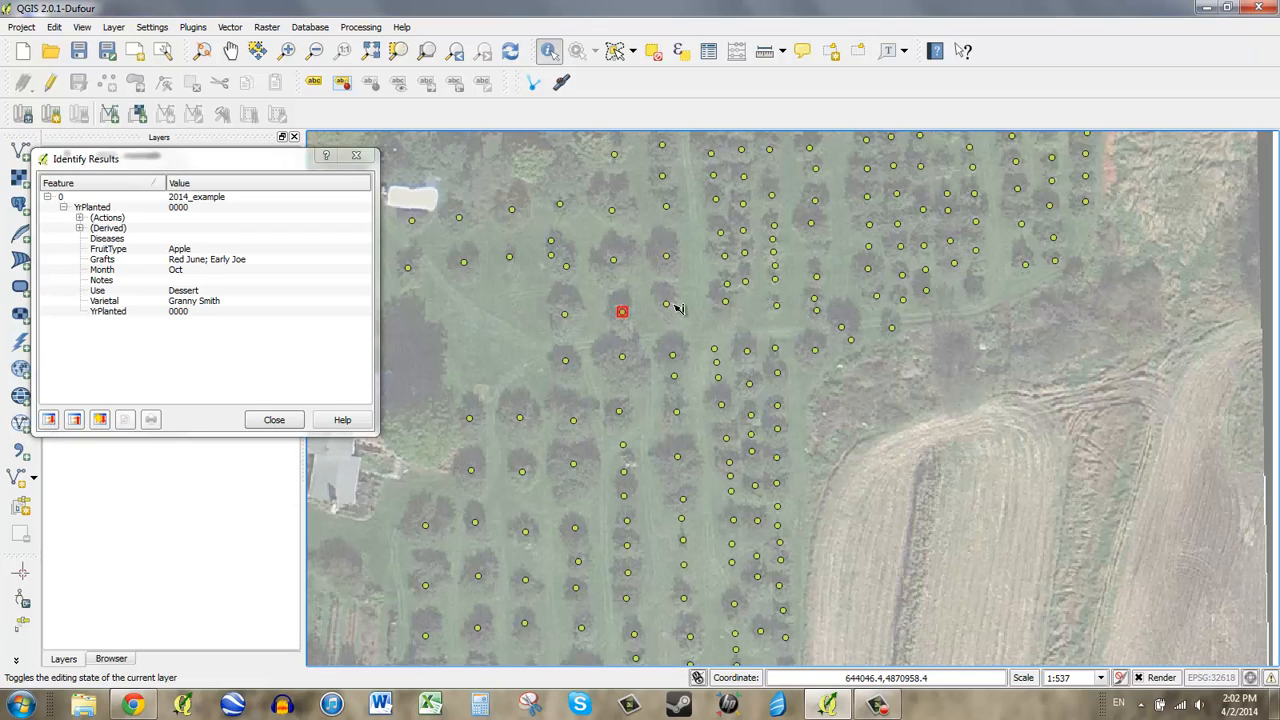
pyautogui.click(667, 305)
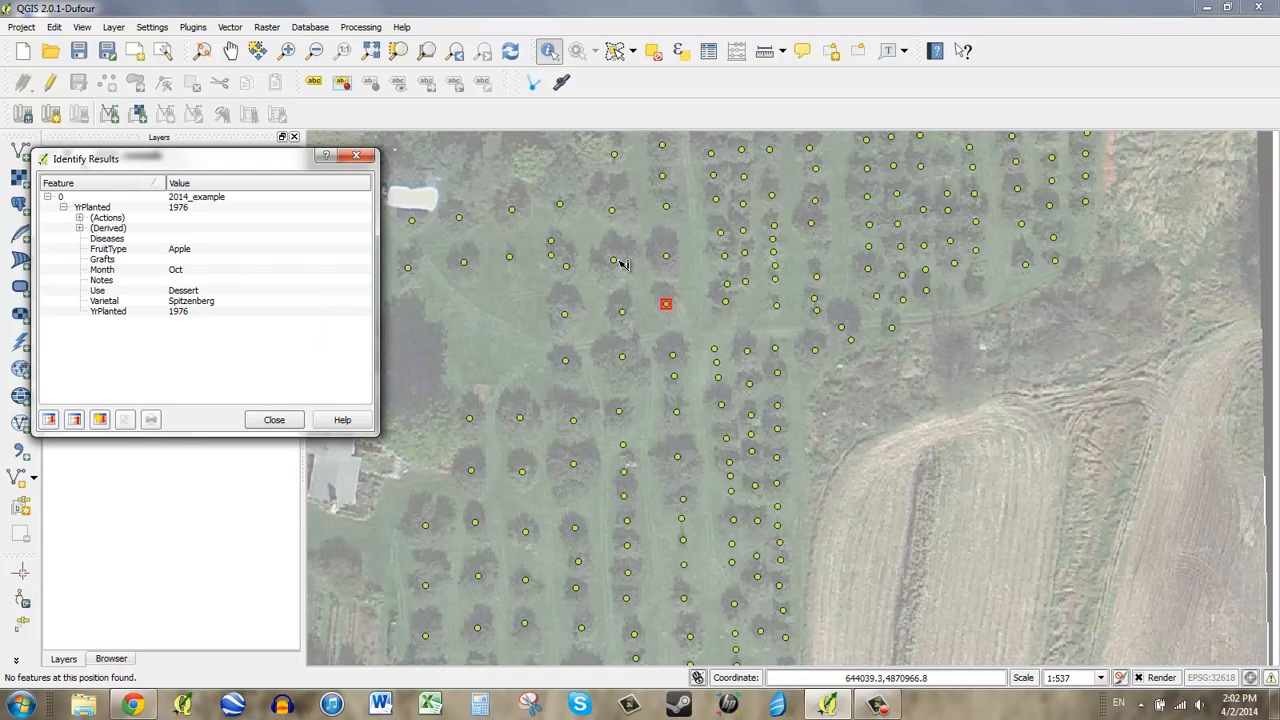
# Step: Identify the attributes of one more tree in the same cluster and of the tree just below the white-roofed structure
pyautogui.click(667, 257)
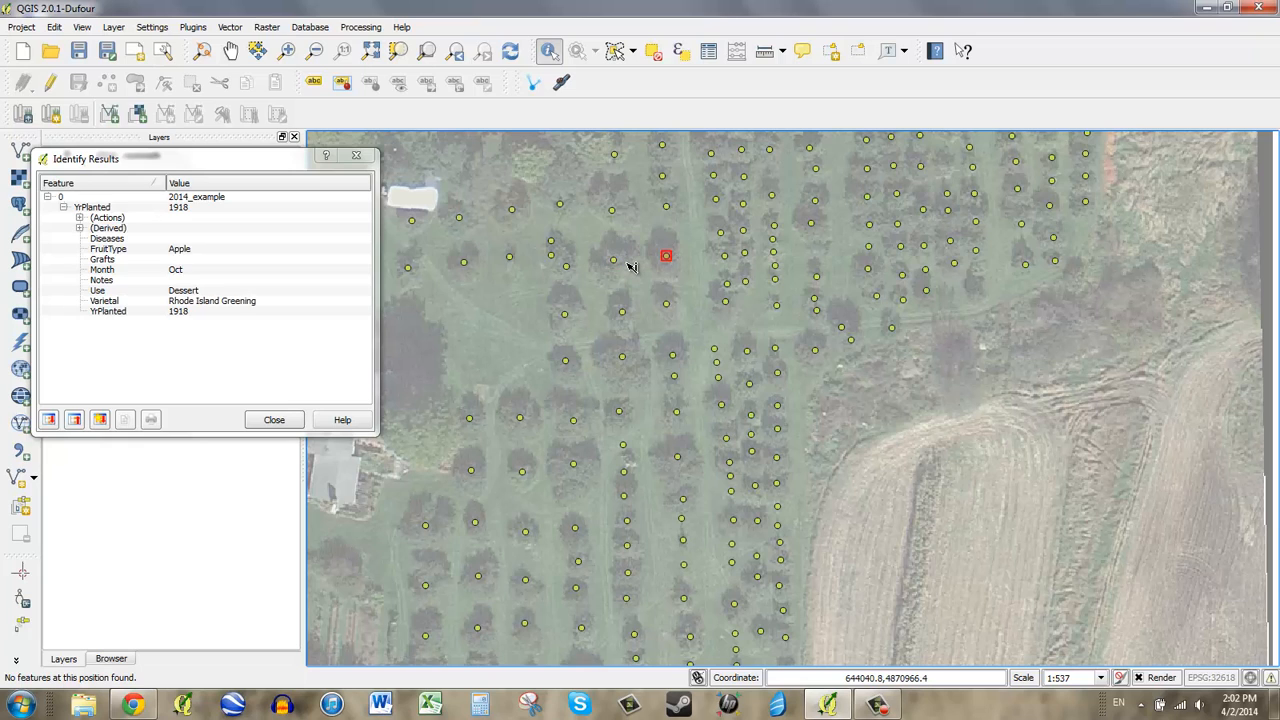
pyautogui.click(412, 221)
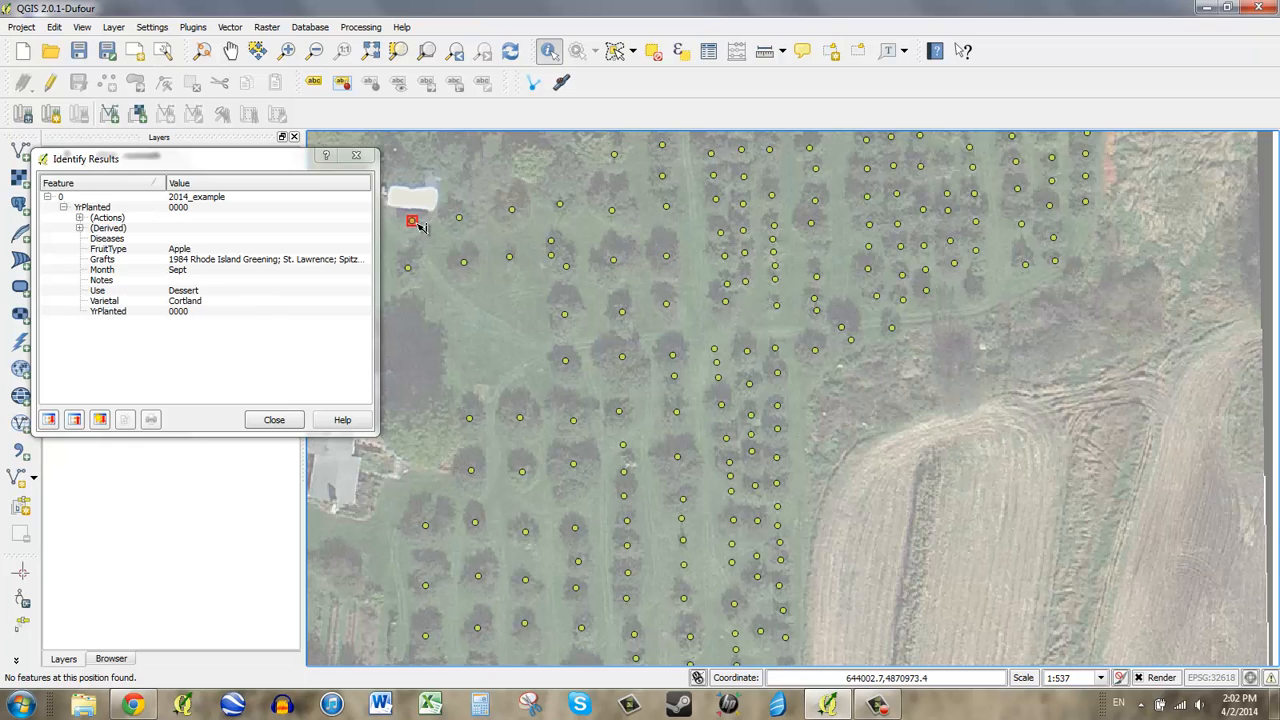
pyautogui.click(659, 227)
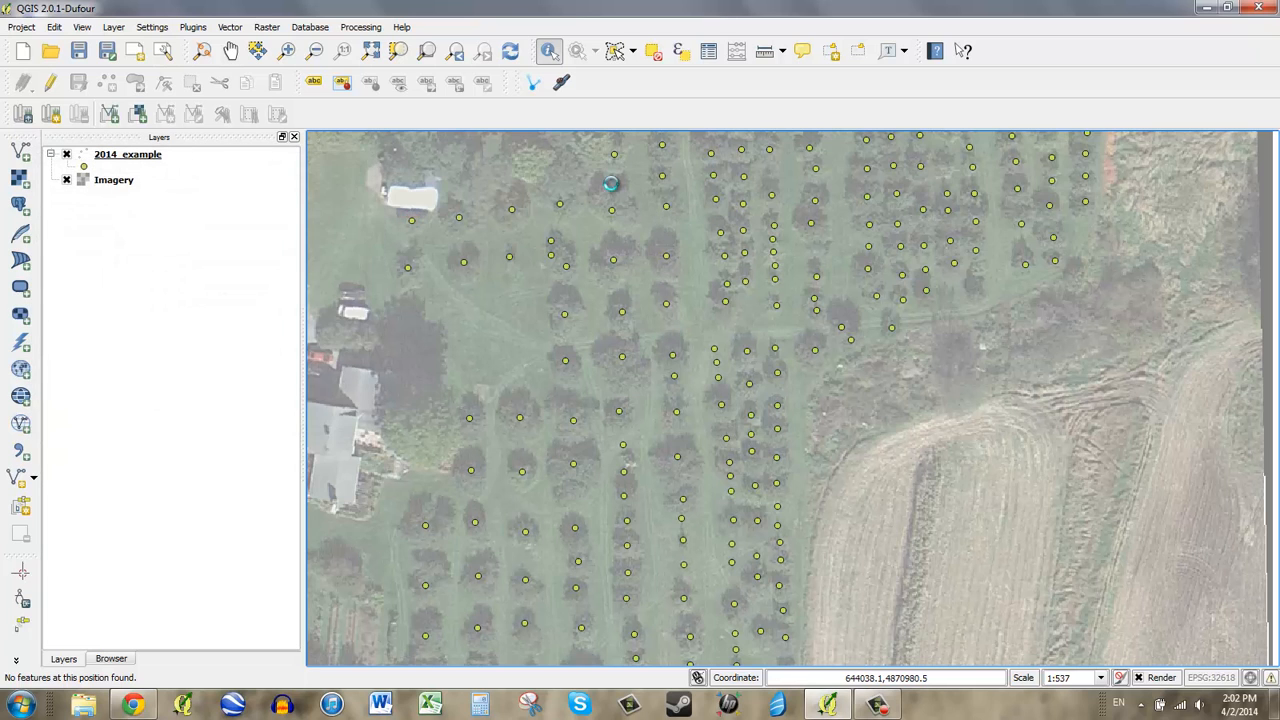
# Step: Identify the attributes of several tree points along the orchard's northern edge, then dismiss the identify results
pyautogui.scroll(1, 609, 186)
pyautogui.moveTo(609, 240); pyautogui.dragTo(615, 434)
pyautogui.scroll(-1, 615, 434)
pyautogui.click(648, 327)
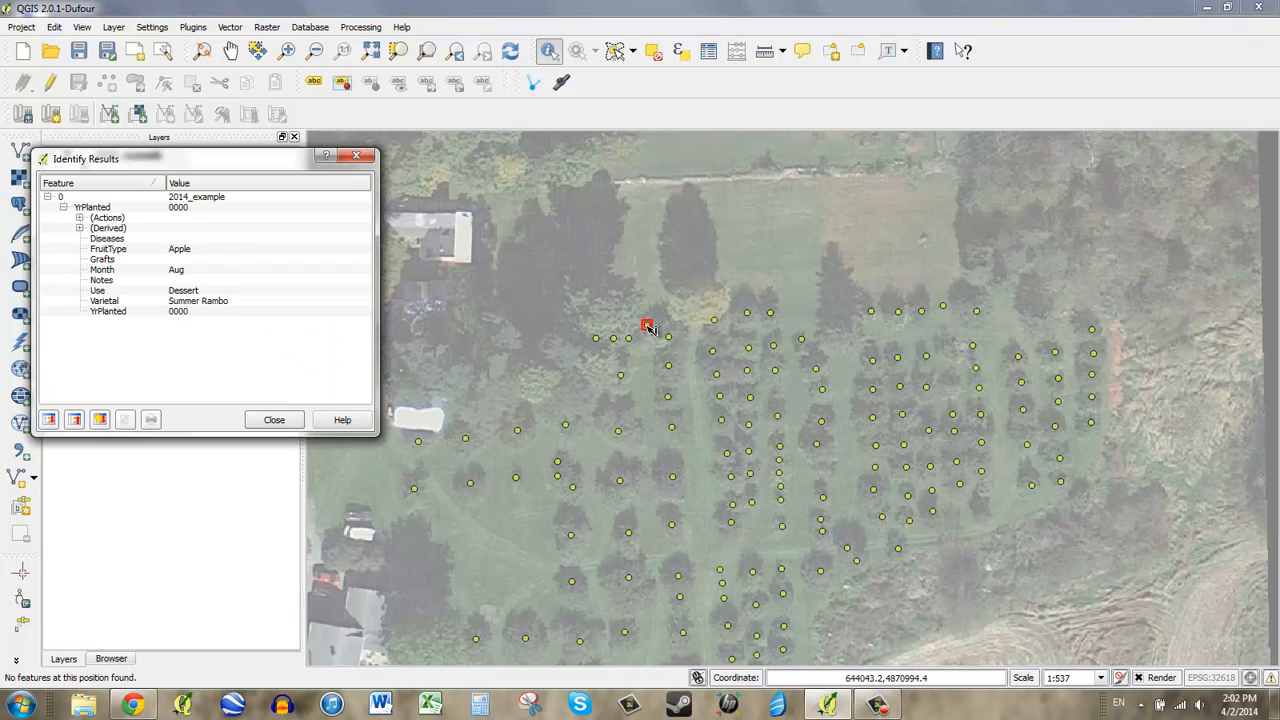
pyautogui.click(668, 337)
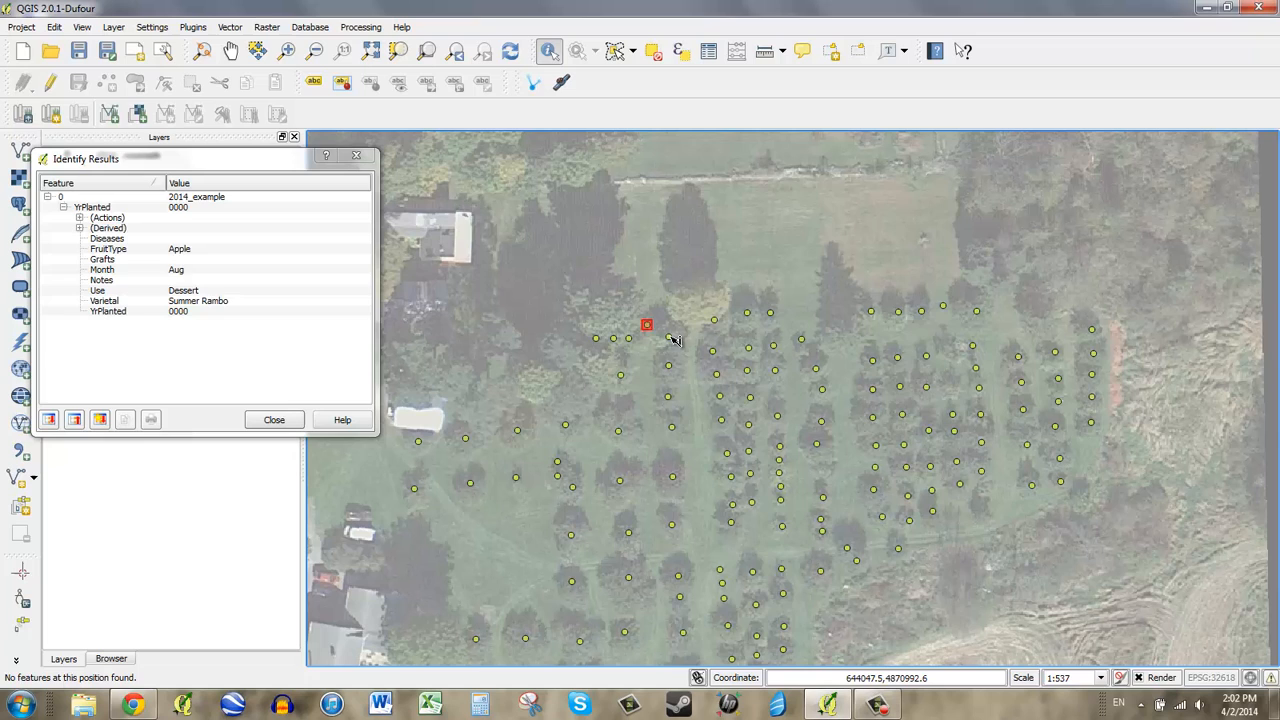
pyautogui.click(596, 339)
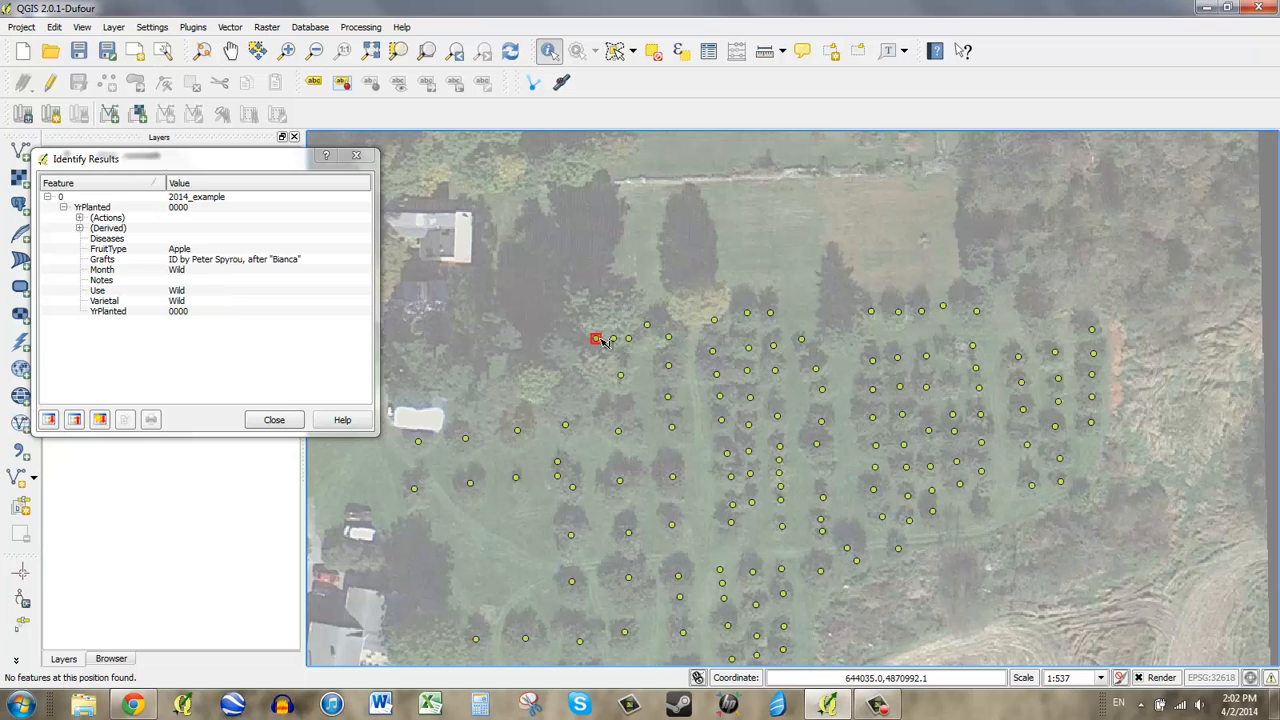
pyautogui.click(617, 340)
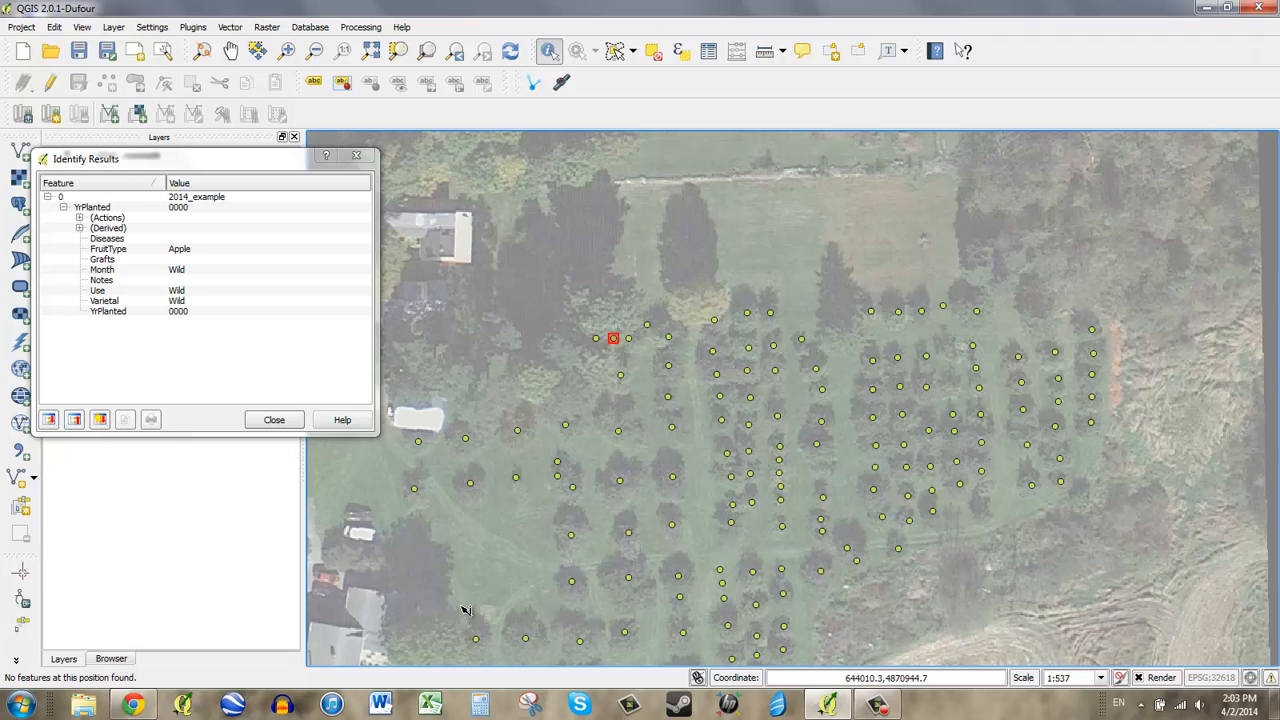
pyautogui.click(355, 156)
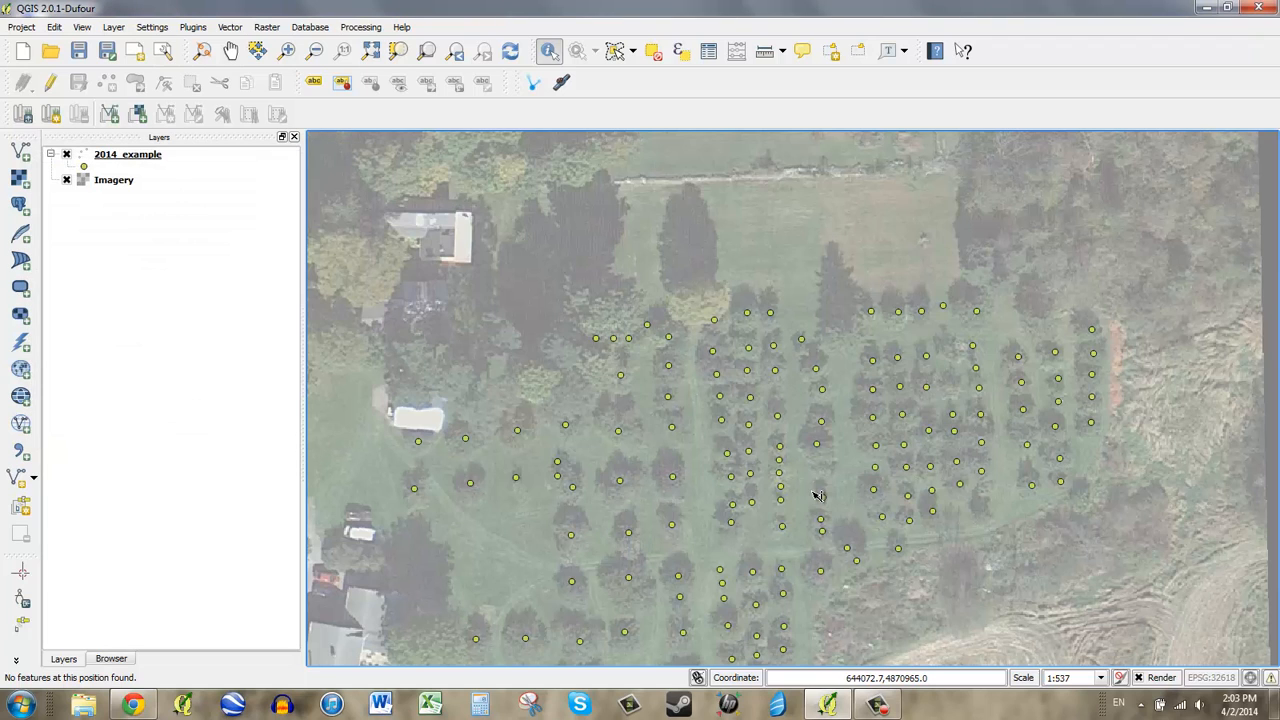
# Step: Open the attribute table of the 2014_example layer and place it so the tree points on the map stay visible
pyautogui.click(231, 51)
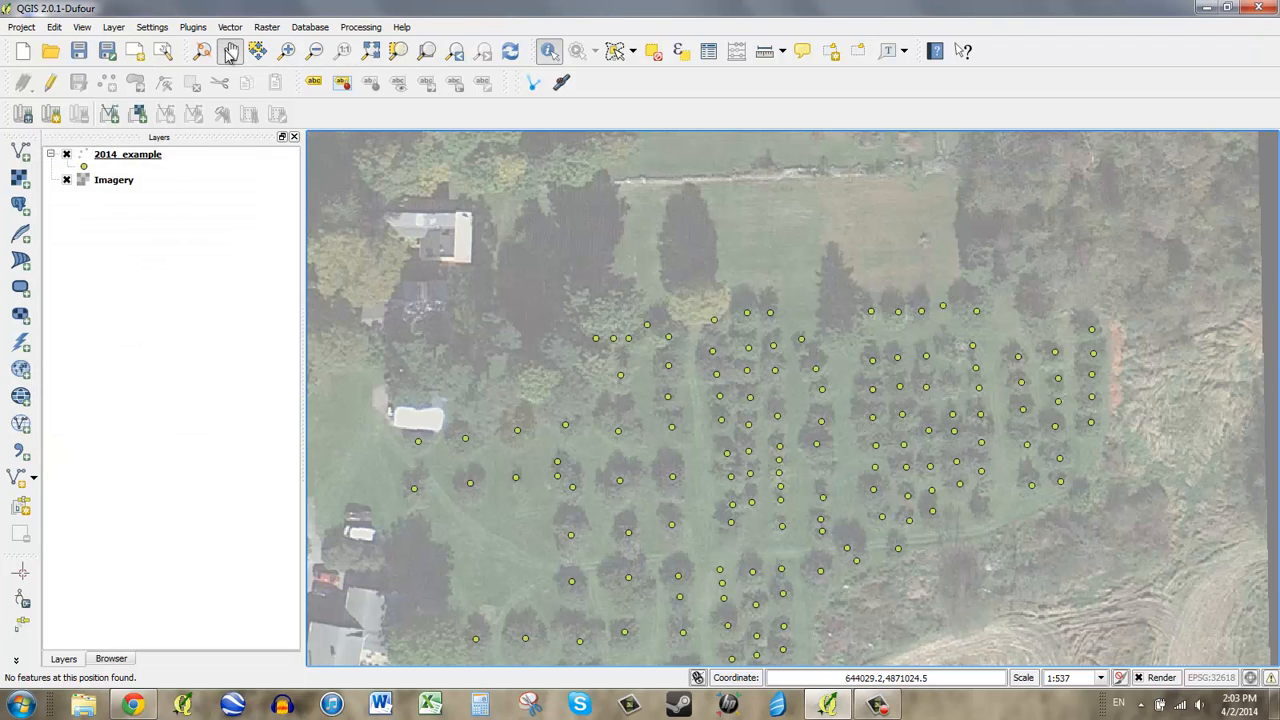
pyautogui.moveTo(647, 478); pyautogui.dragTo(606, 349)
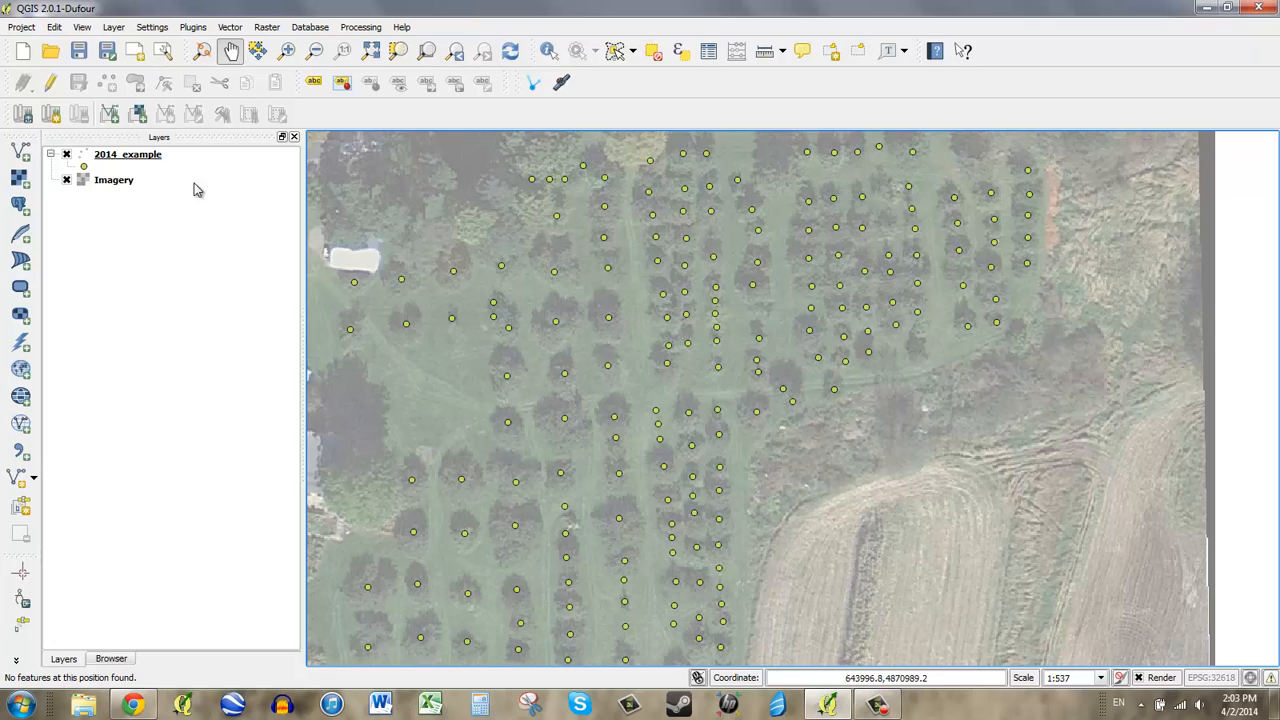
pyautogui.click(141, 160)
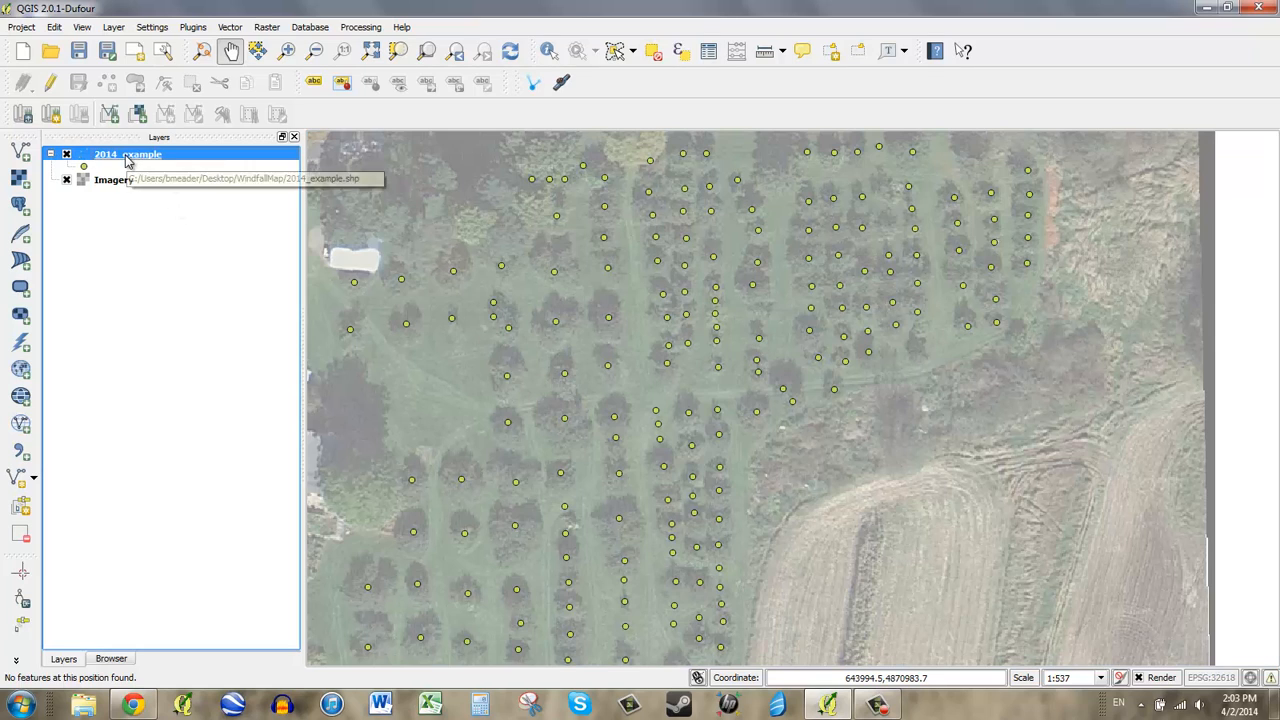
pyautogui.rightClick(127, 161)
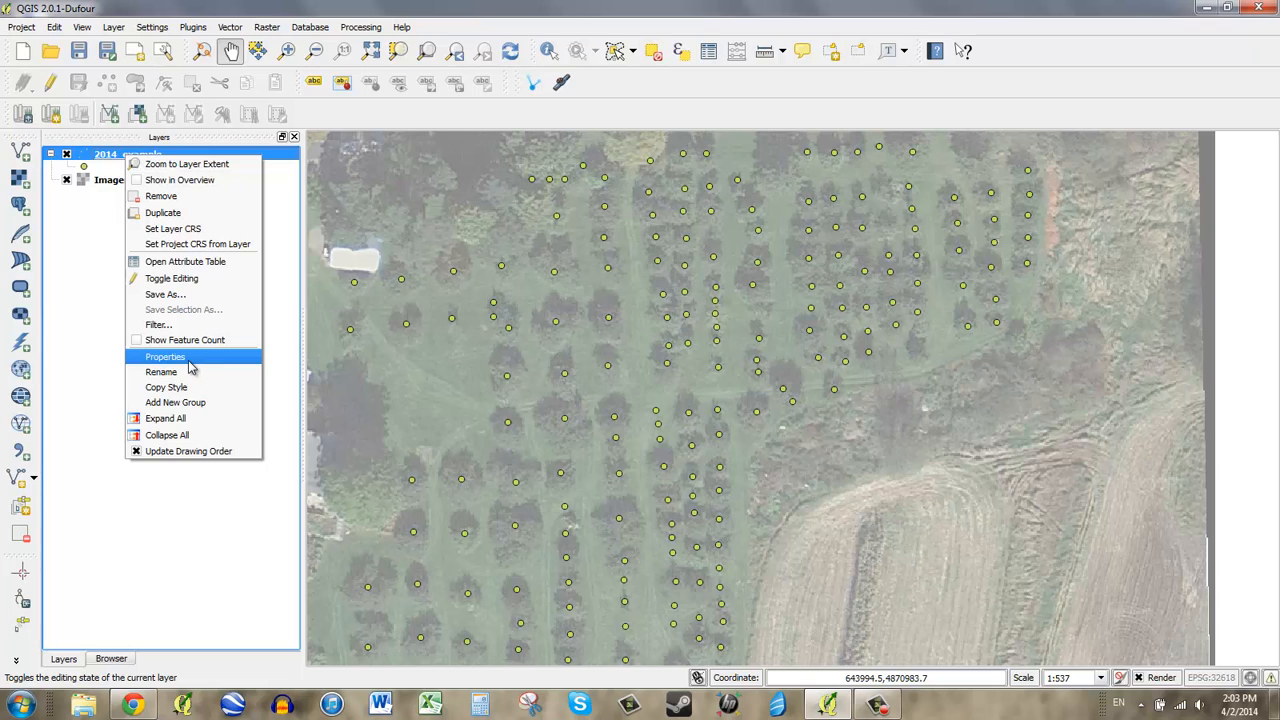
pyautogui.click(187, 262)
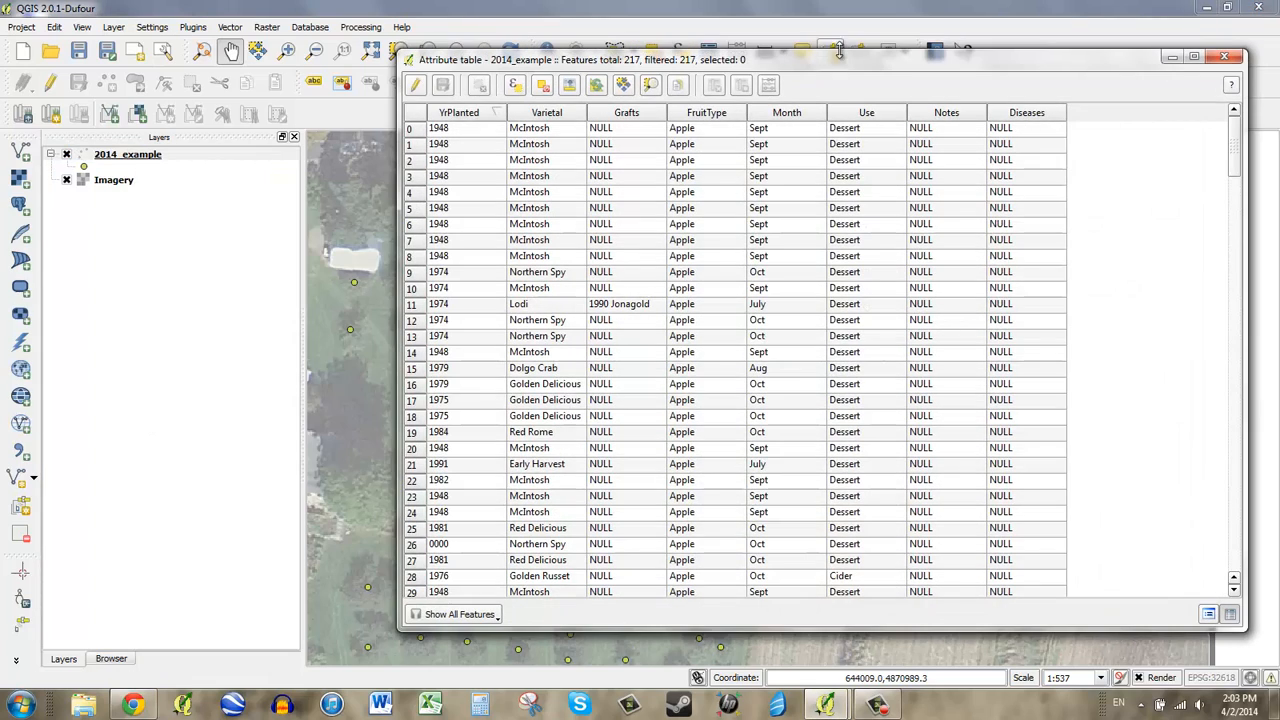
pyautogui.moveTo(838, 52); pyautogui.dragTo(773, 57)
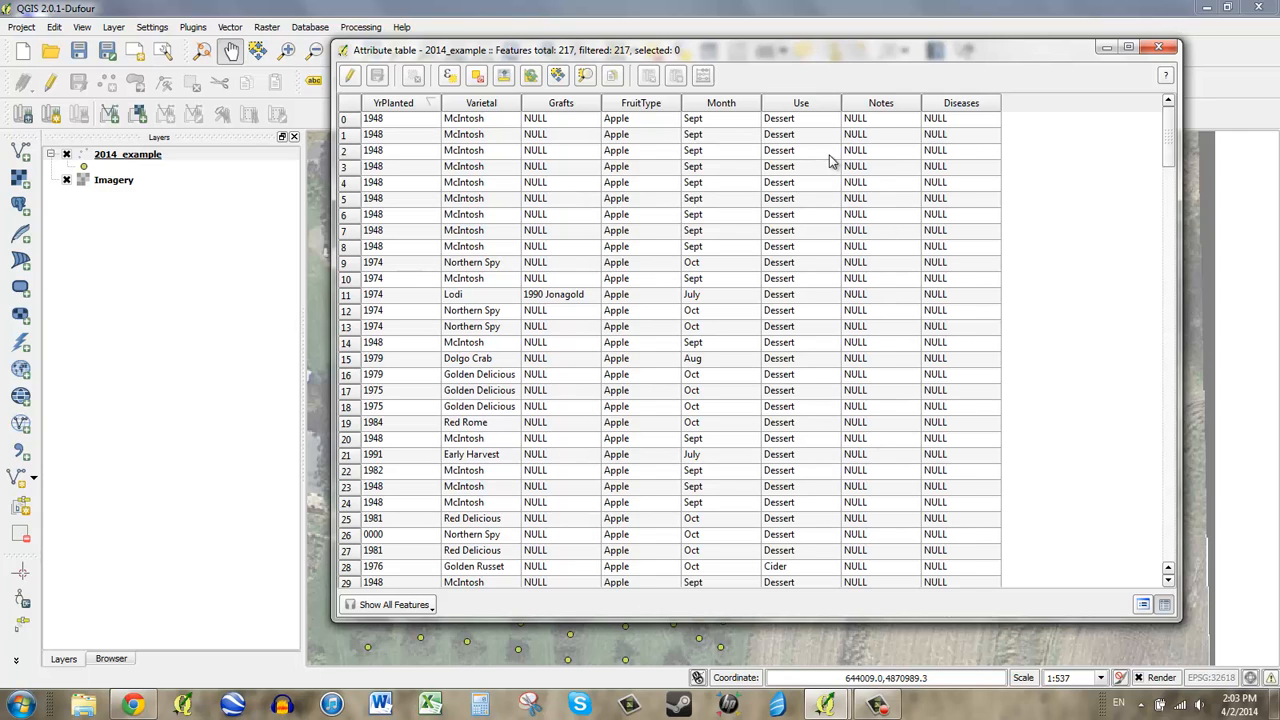
pyautogui.moveTo(655, 50); pyautogui.dragTo(1100, 40)
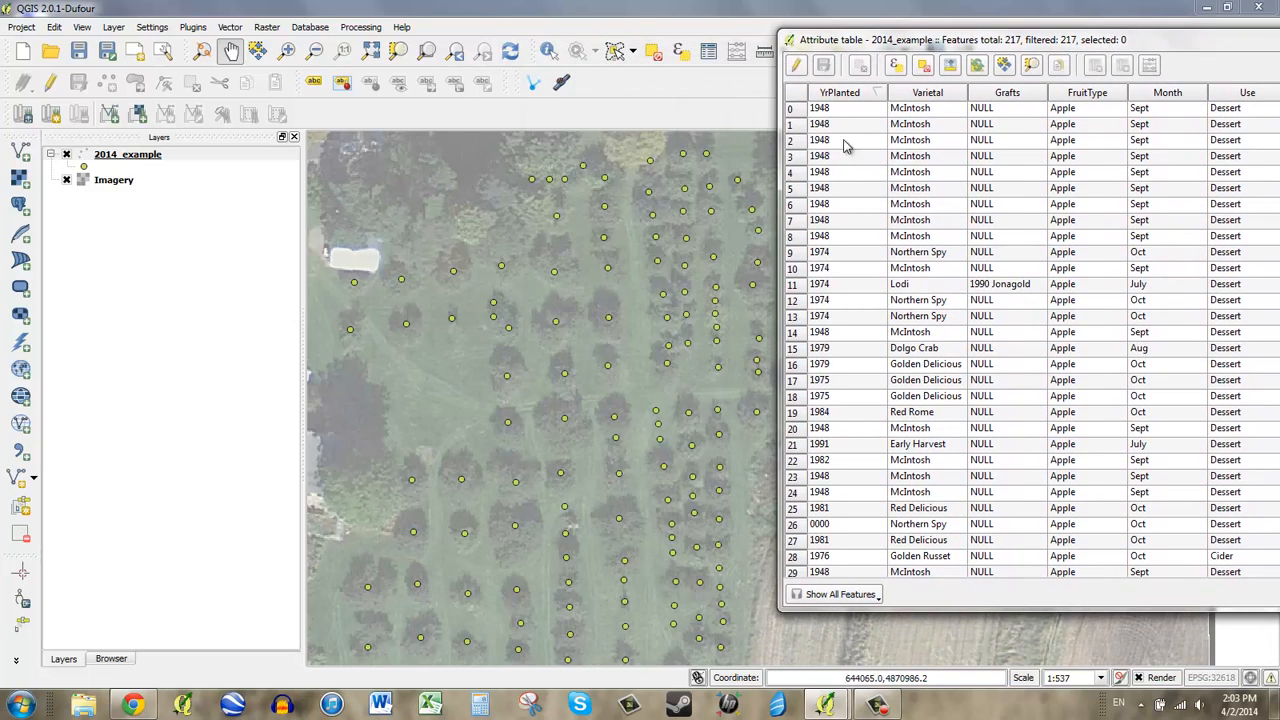
# Step: Select the nine McIntosh records in rows 0 to 8 of the attribute table and locate their points on the map
pyautogui.moveTo(797, 115); pyautogui.dragTo(797, 238)
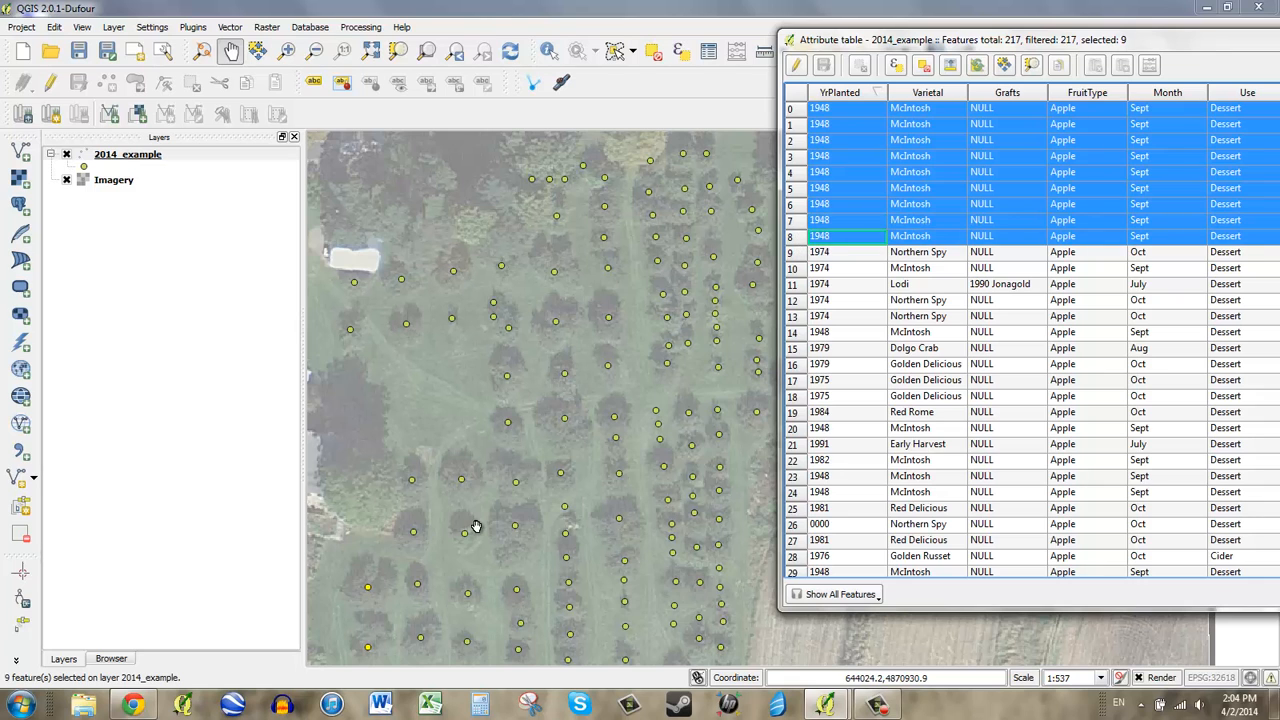
pyautogui.moveTo(477, 523); pyautogui.dragTo(603, 349)
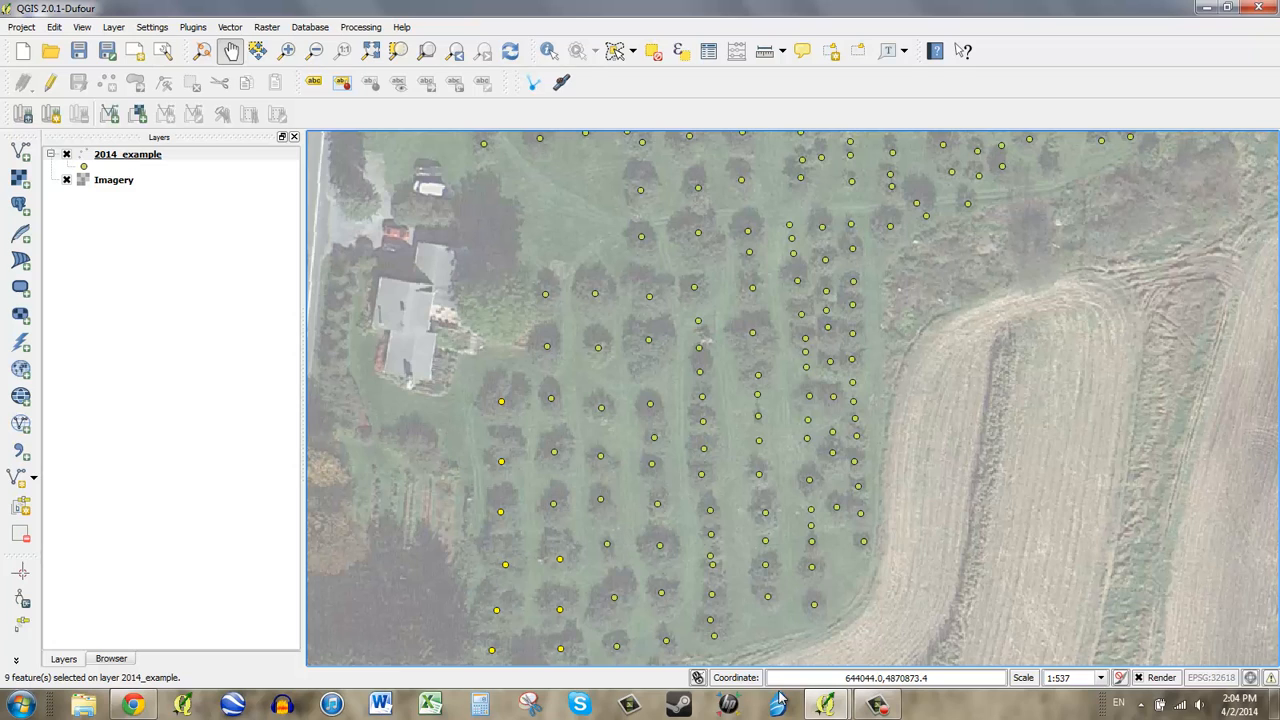
pyautogui.moveTo(826, 705)
pyautogui.click(910, 632)
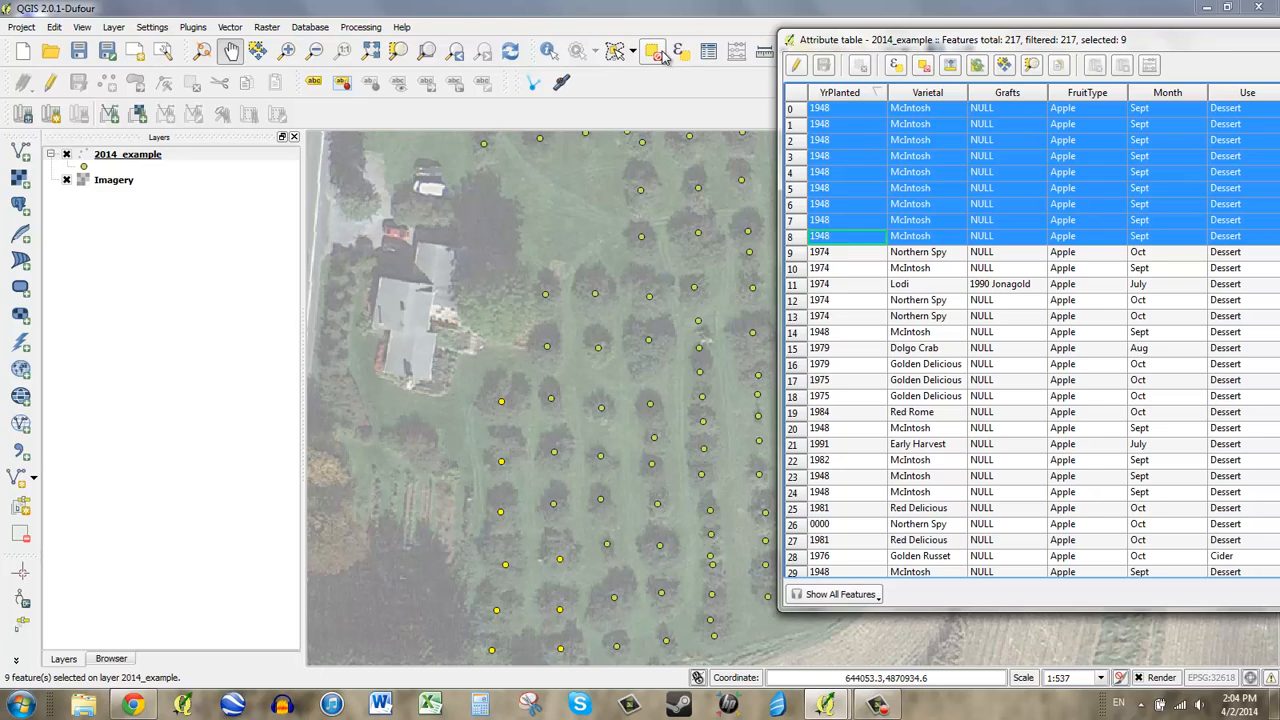
# Step: Clear the feature selection and sort the attribute table by Varietal in descending order
pyautogui.click(924, 66)
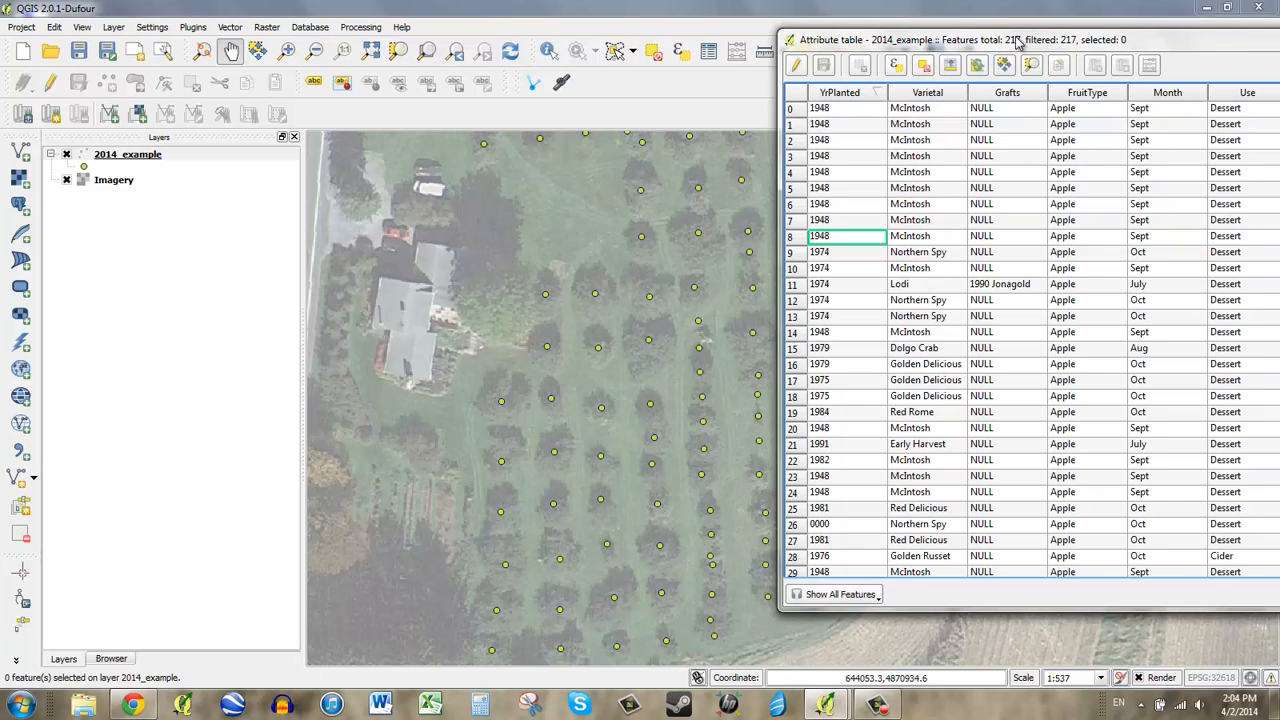
pyautogui.moveTo(1010, 40); pyautogui.dragTo(735, 41)
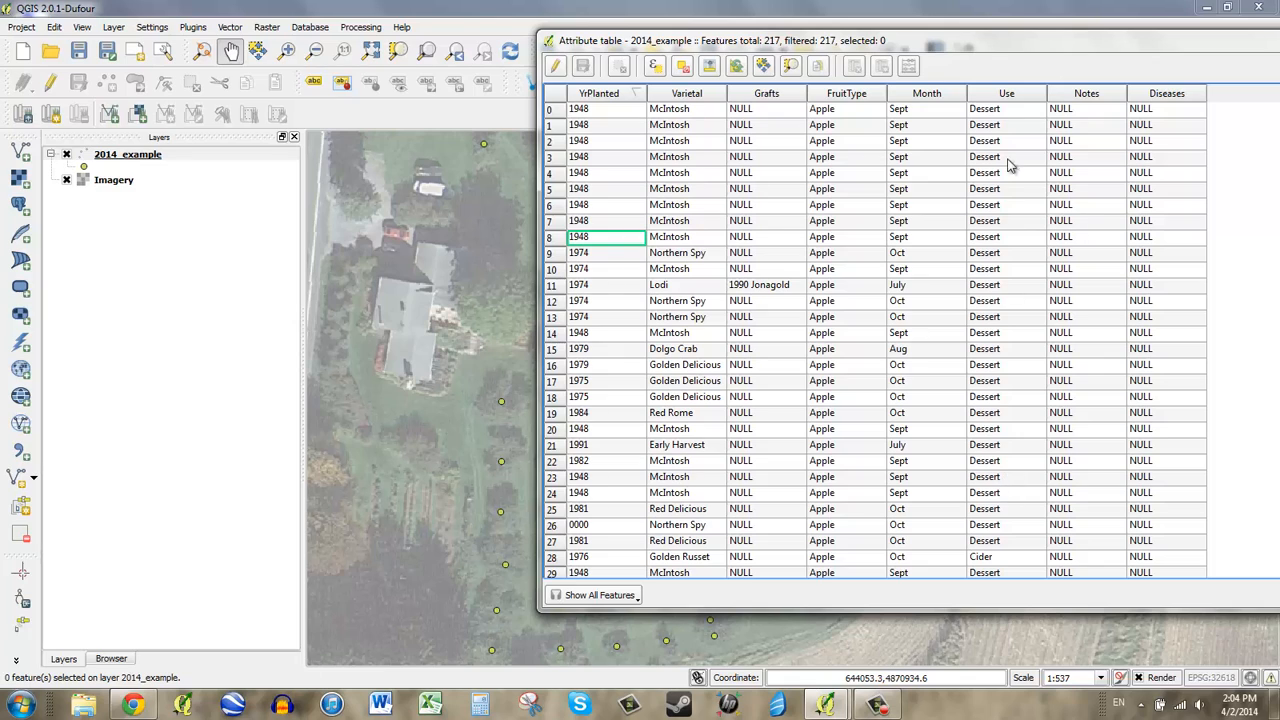
pyautogui.click(675, 94)
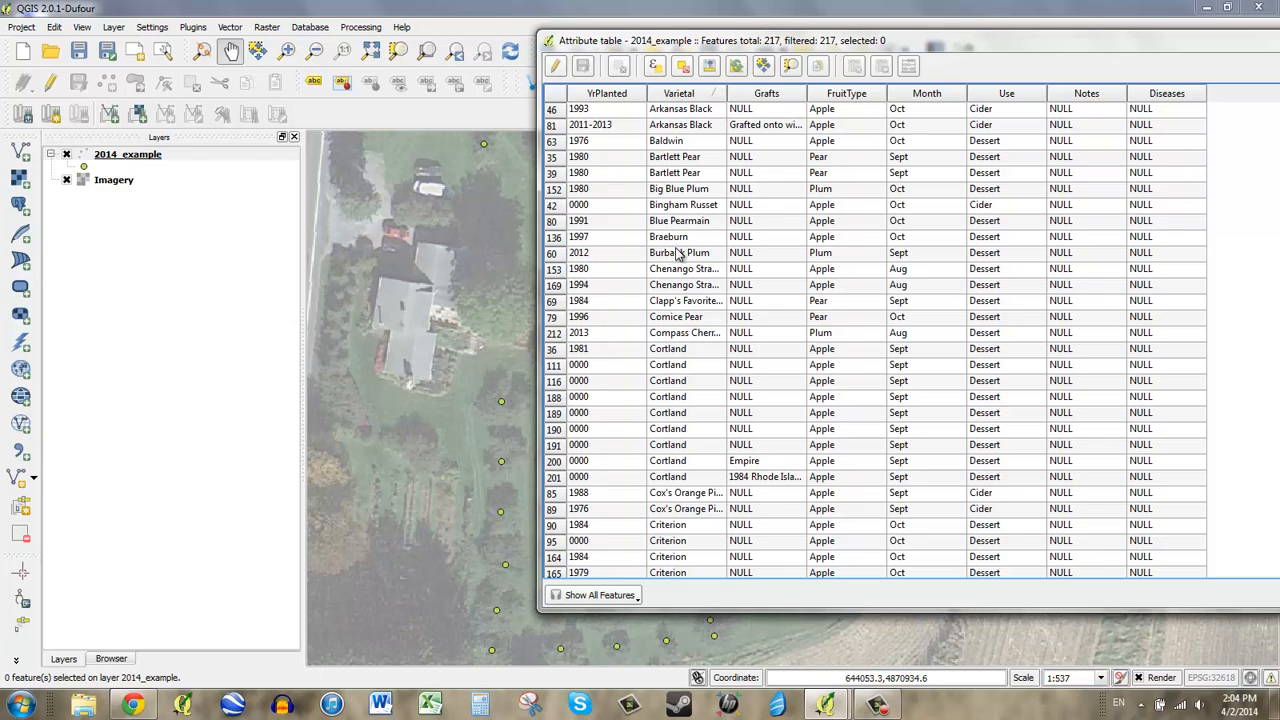
pyautogui.click(675, 94)
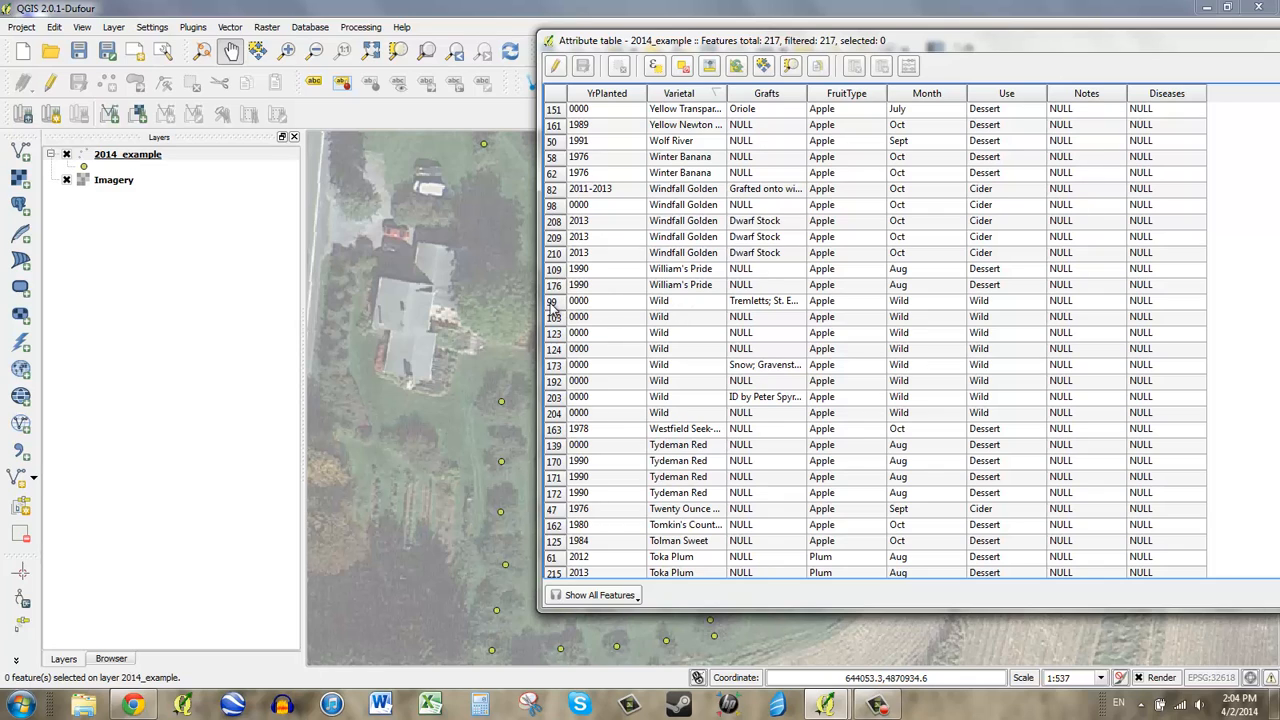
# Step: Select all records with the varietal Wild and locate their highlighted points across the orchard map
pyautogui.moveTo(551, 303); pyautogui.dragTo(553, 408)
pyautogui.moveTo(1200, 40); pyautogui.dragTo(988, 32)
pyautogui.click(989, 30)
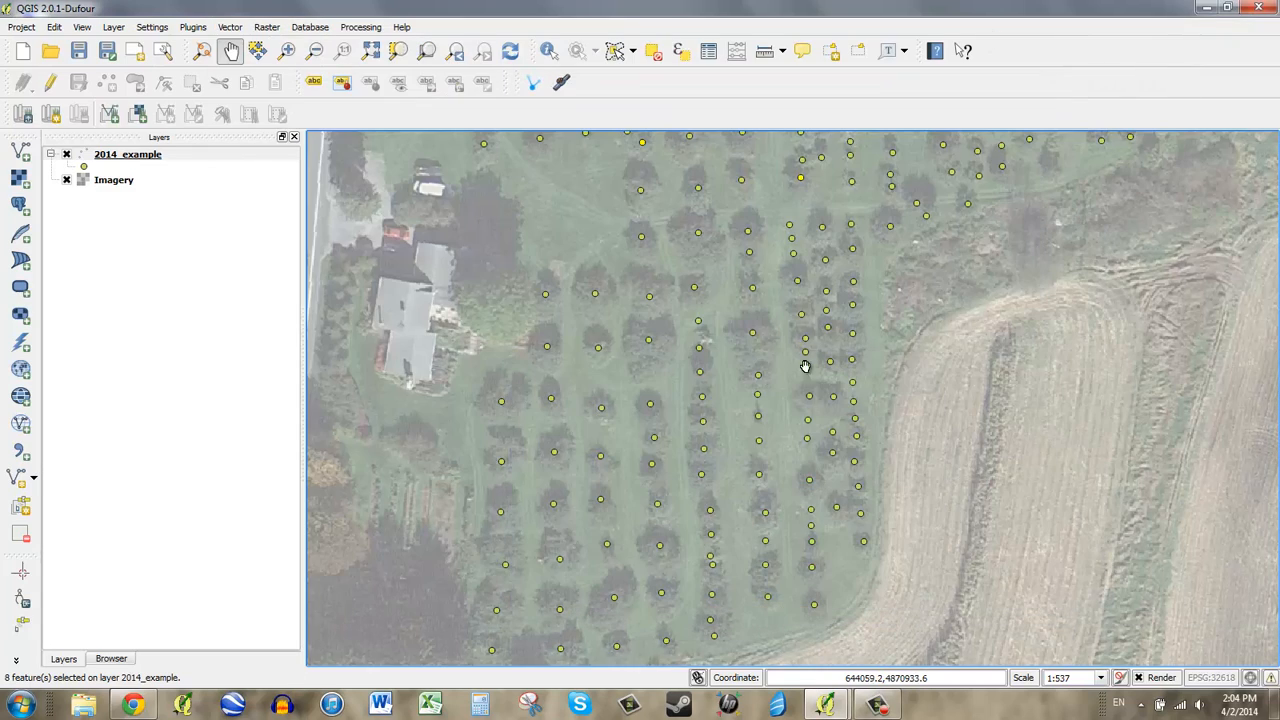
pyautogui.moveTo(680, 251); pyautogui.dragTo(600, 477)
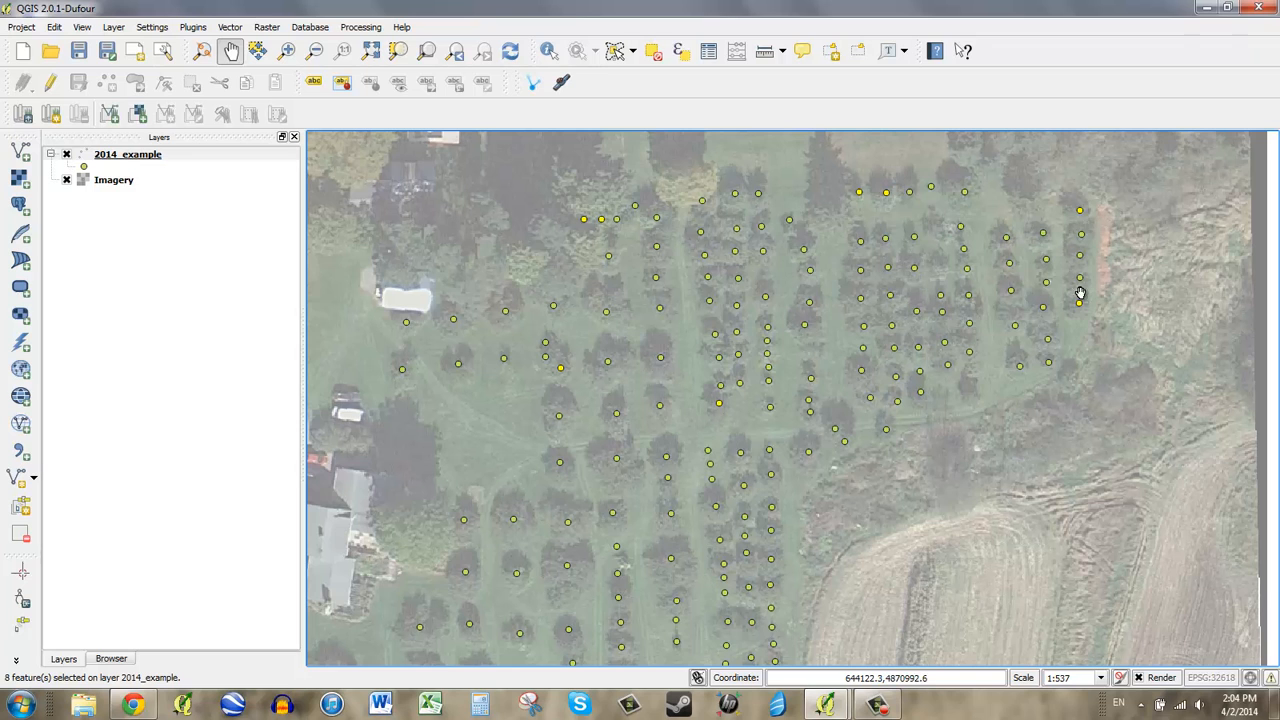
pyautogui.moveTo(654, 396); pyautogui.dragTo(567, 493)
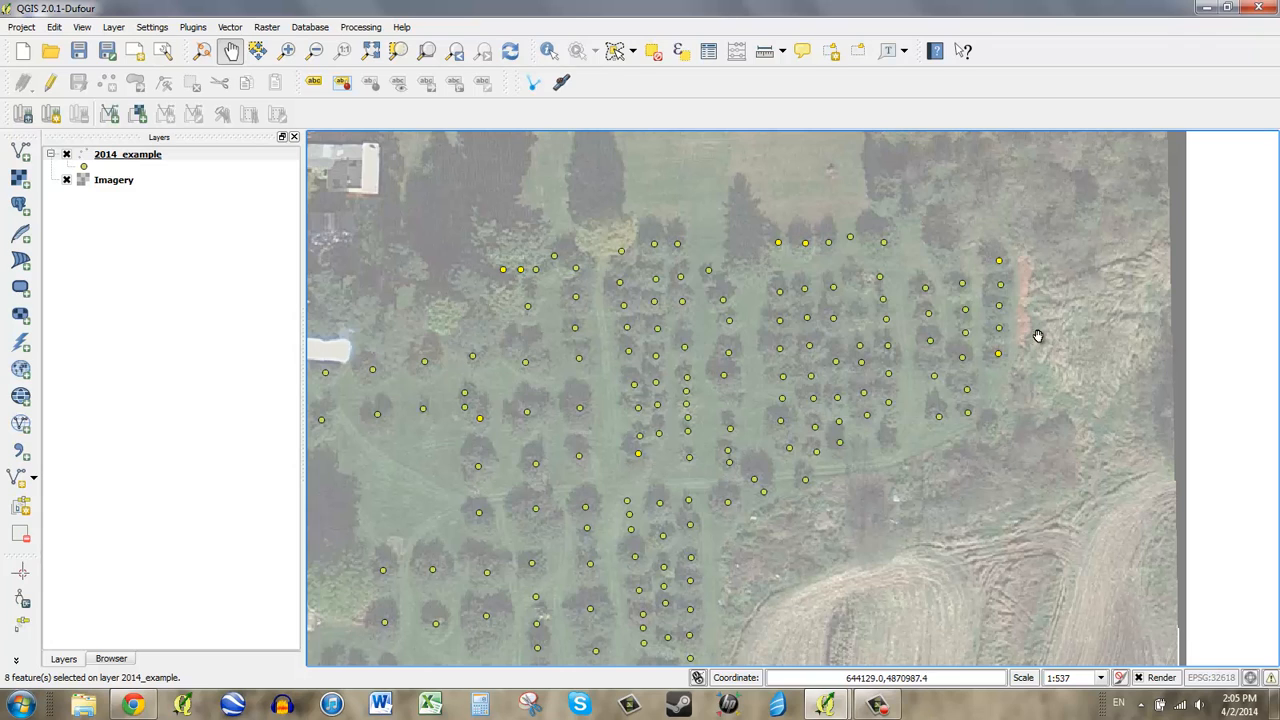
# Step: Deselect the Wild trees and bring the 2014_example attribute table back into view
pyautogui.rightClick(108, 160)
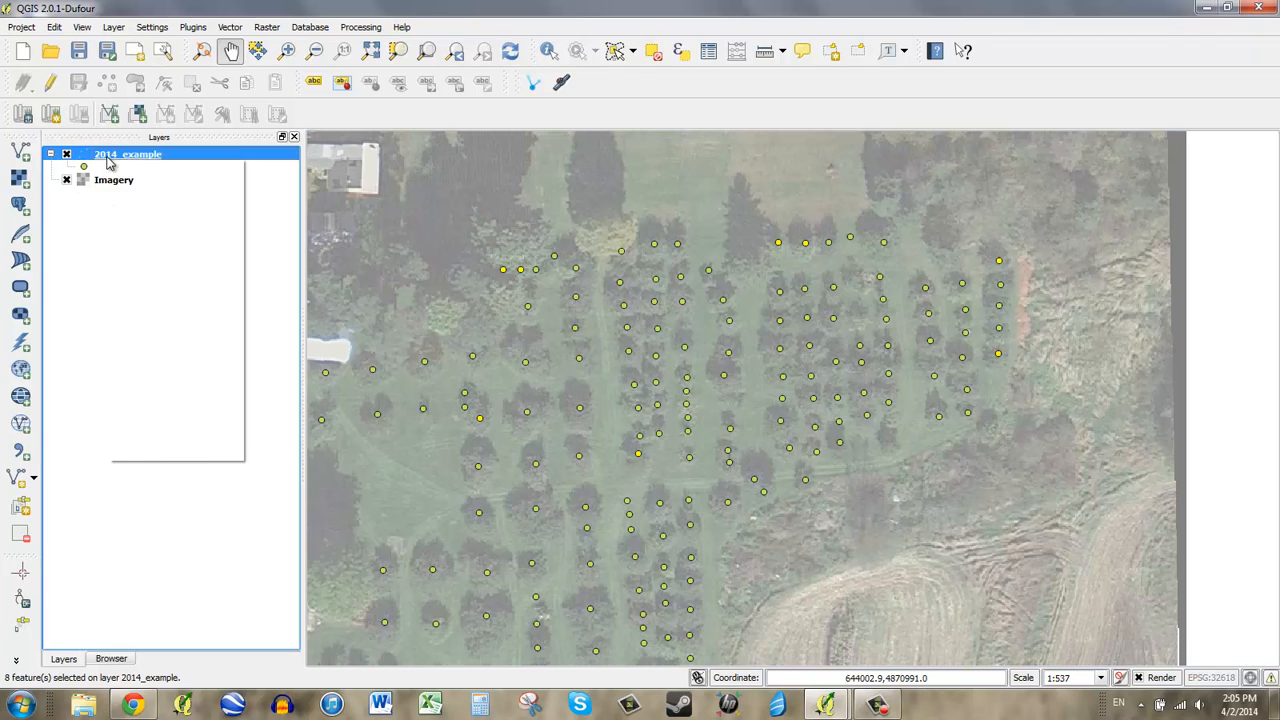
pyautogui.click(655, 60)
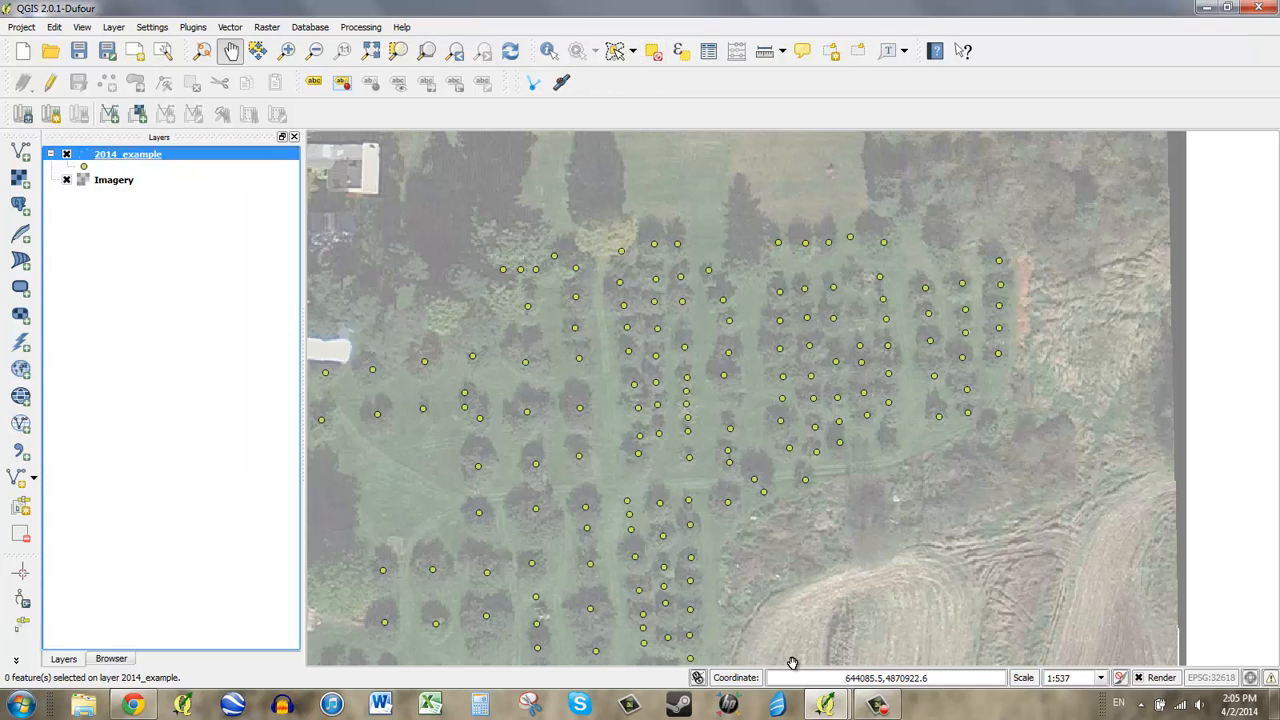
pyautogui.moveTo(825, 703)
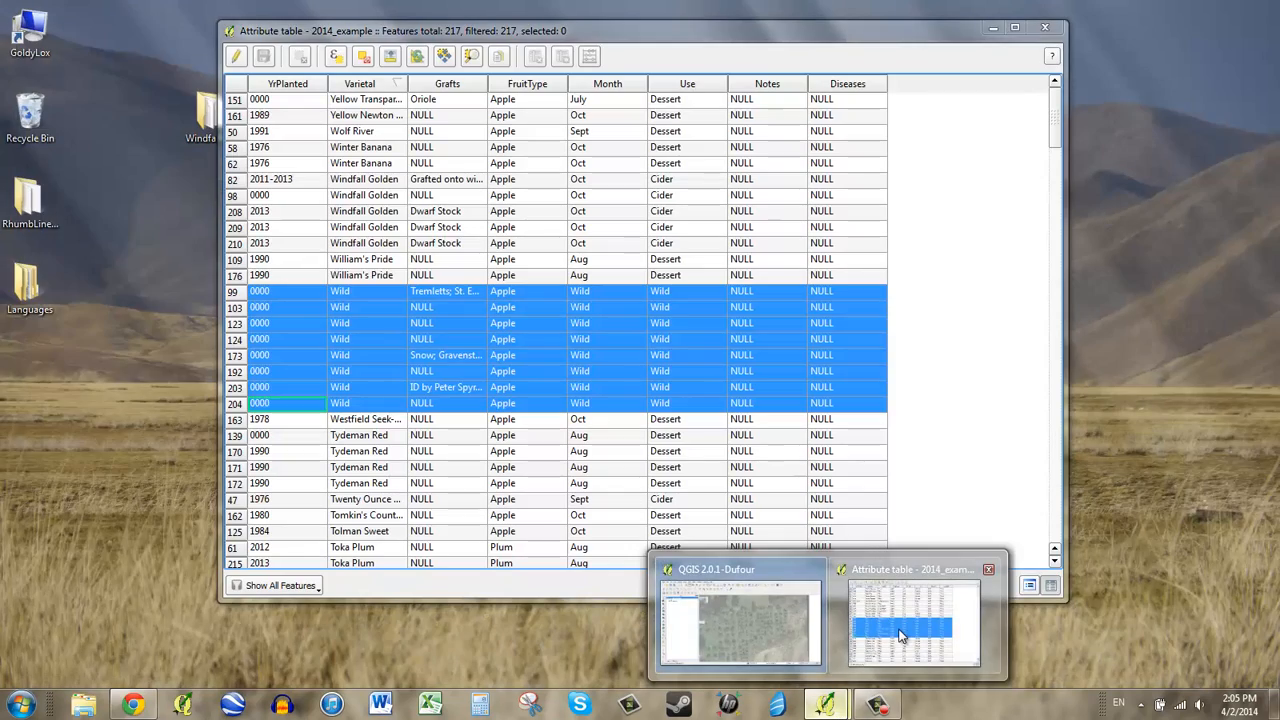
pyautogui.click(865, 668)
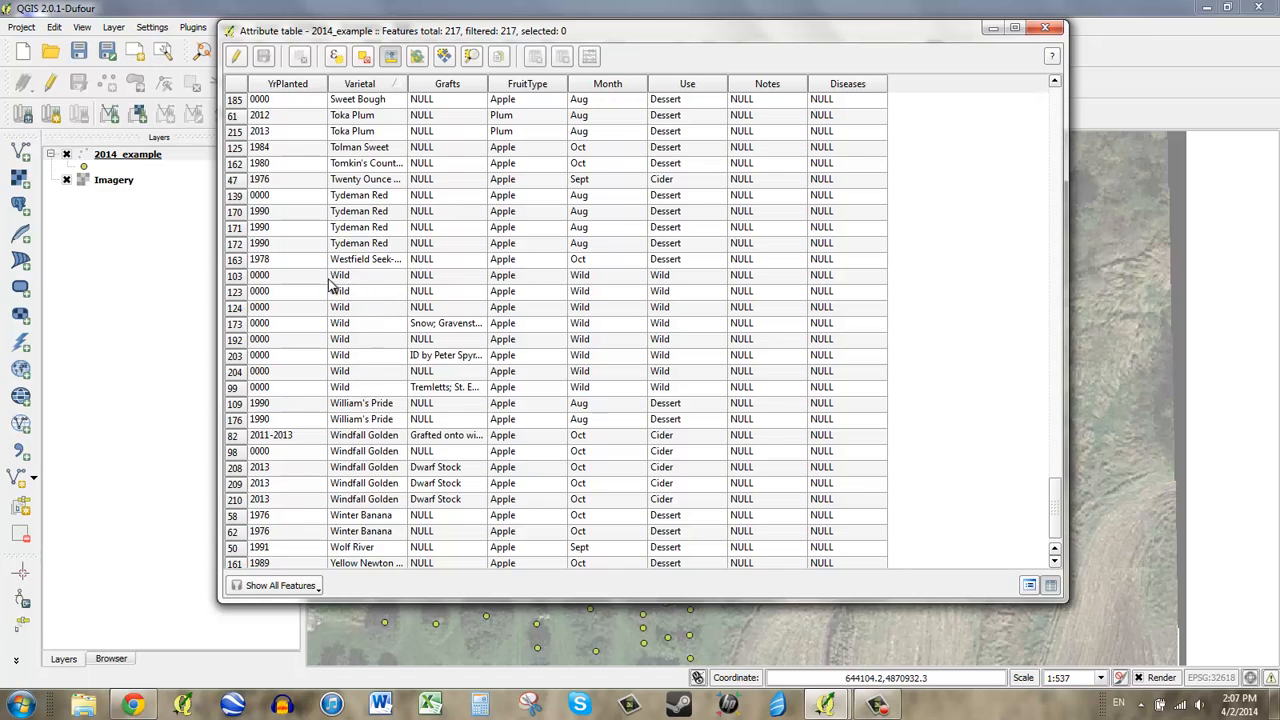
# Step: Turn on editing for the 2014_example layer and widen the Grafts column so the full graft lists can be read
pyautogui.click(236, 58)
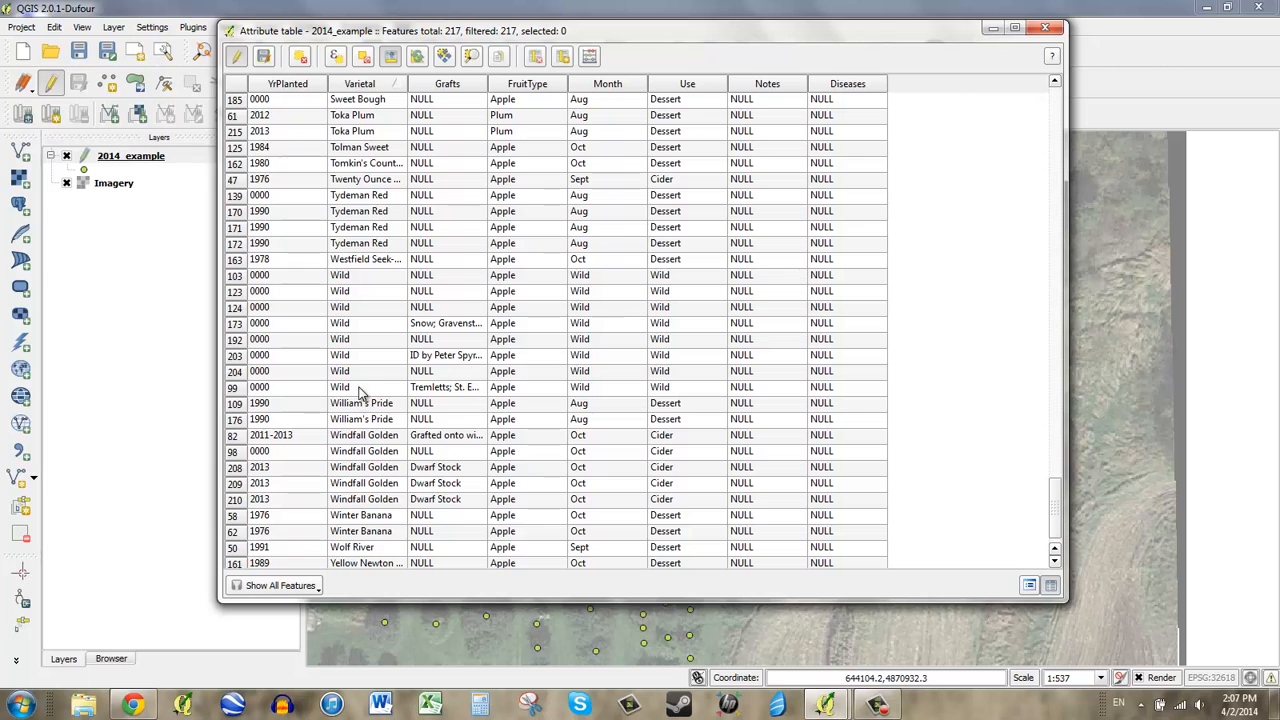
pyautogui.moveTo(487, 87); pyautogui.dragTo(695, 90)
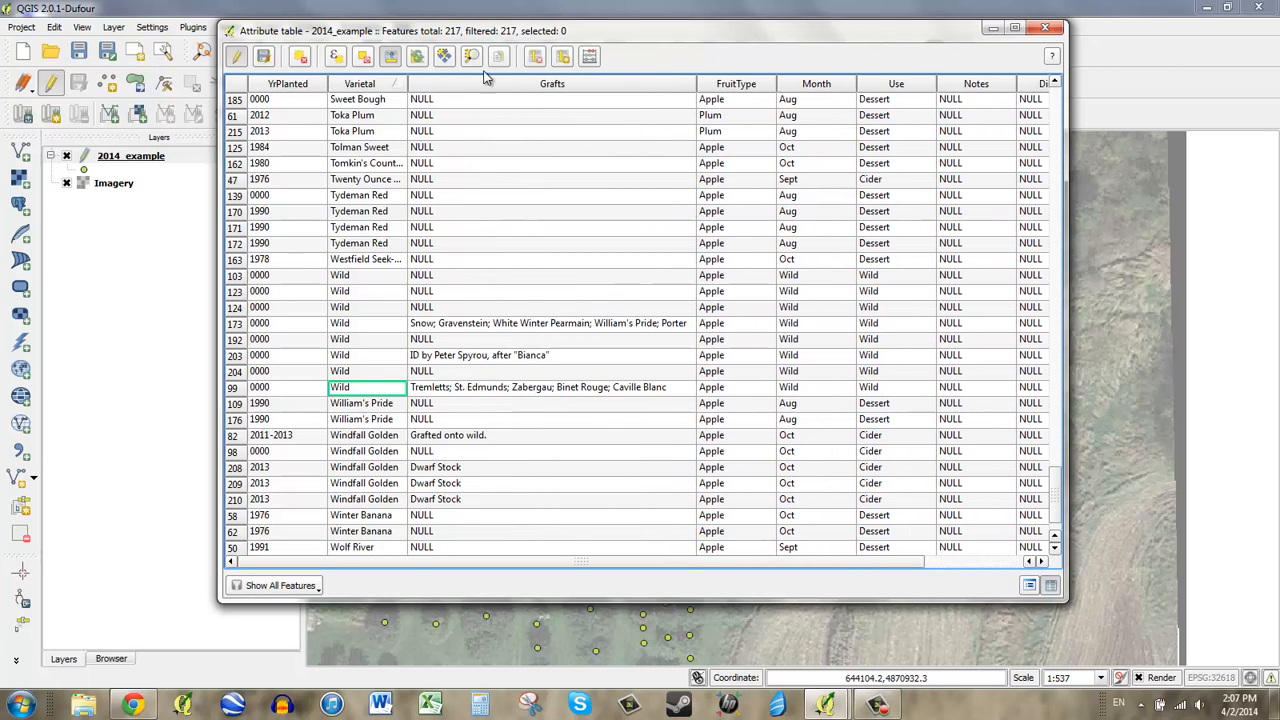
pyautogui.moveTo(563, 31); pyautogui.dragTo(517, 122)
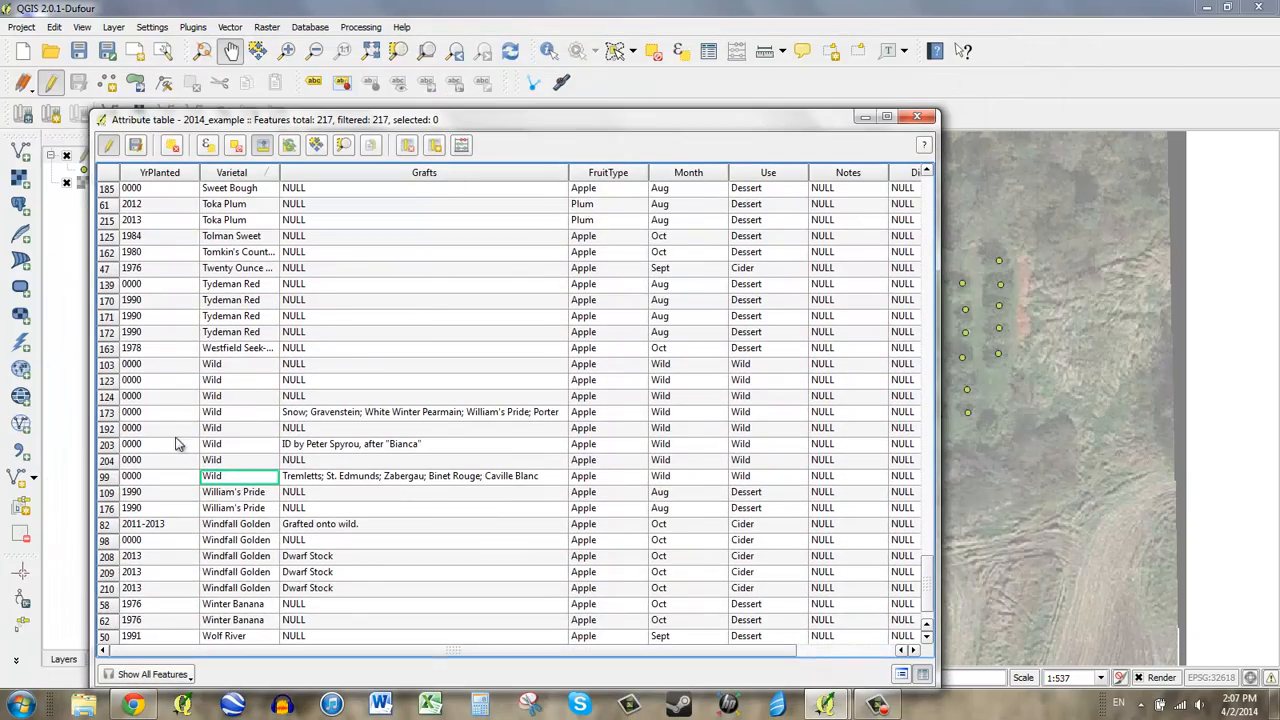
# Step: Select Wild tree record 103, stop showing selected rows first, and move the table clear of the tree points on the map
pyautogui.click(108, 365)
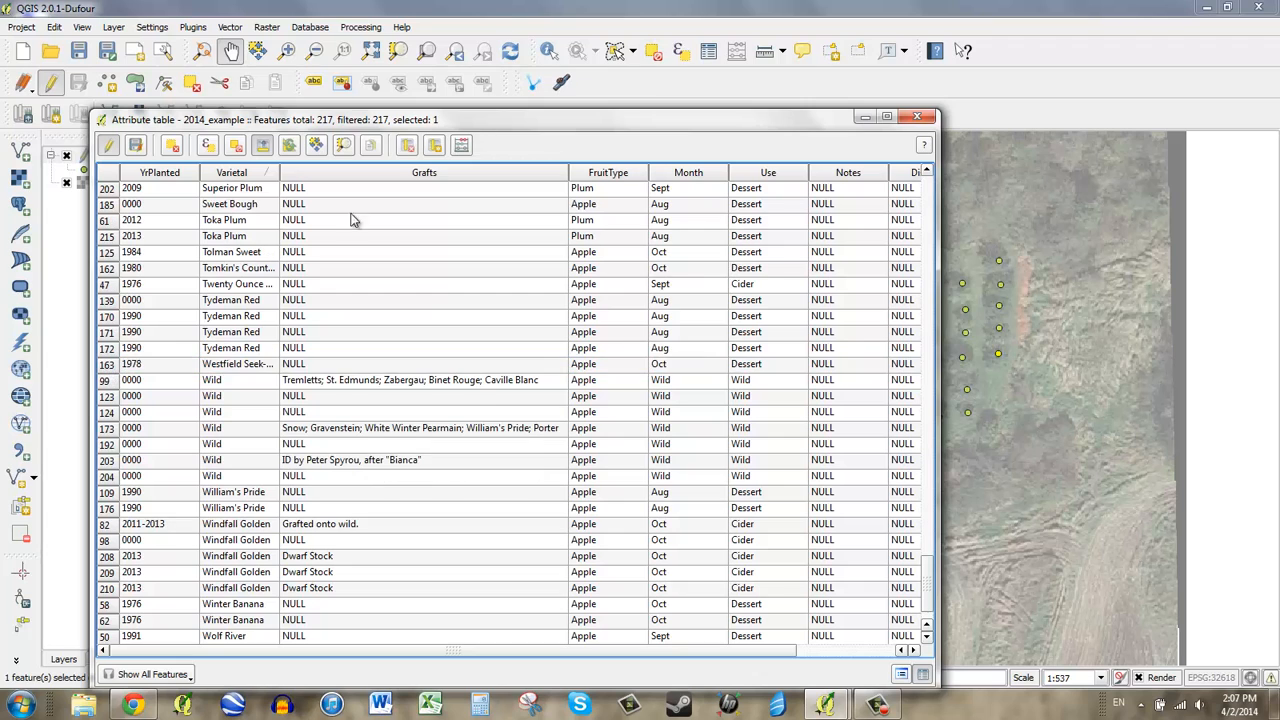
pyautogui.click(264, 146)
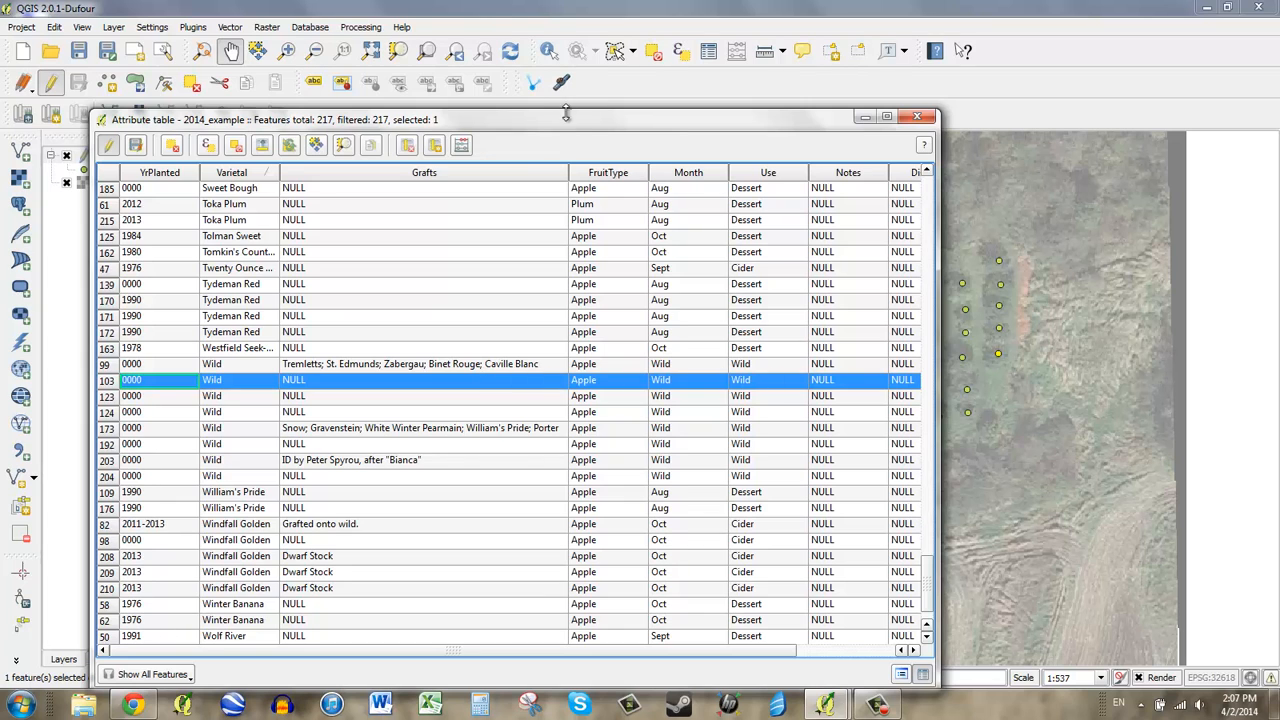
pyautogui.moveTo(565, 113); pyautogui.dragTo(620, 517)
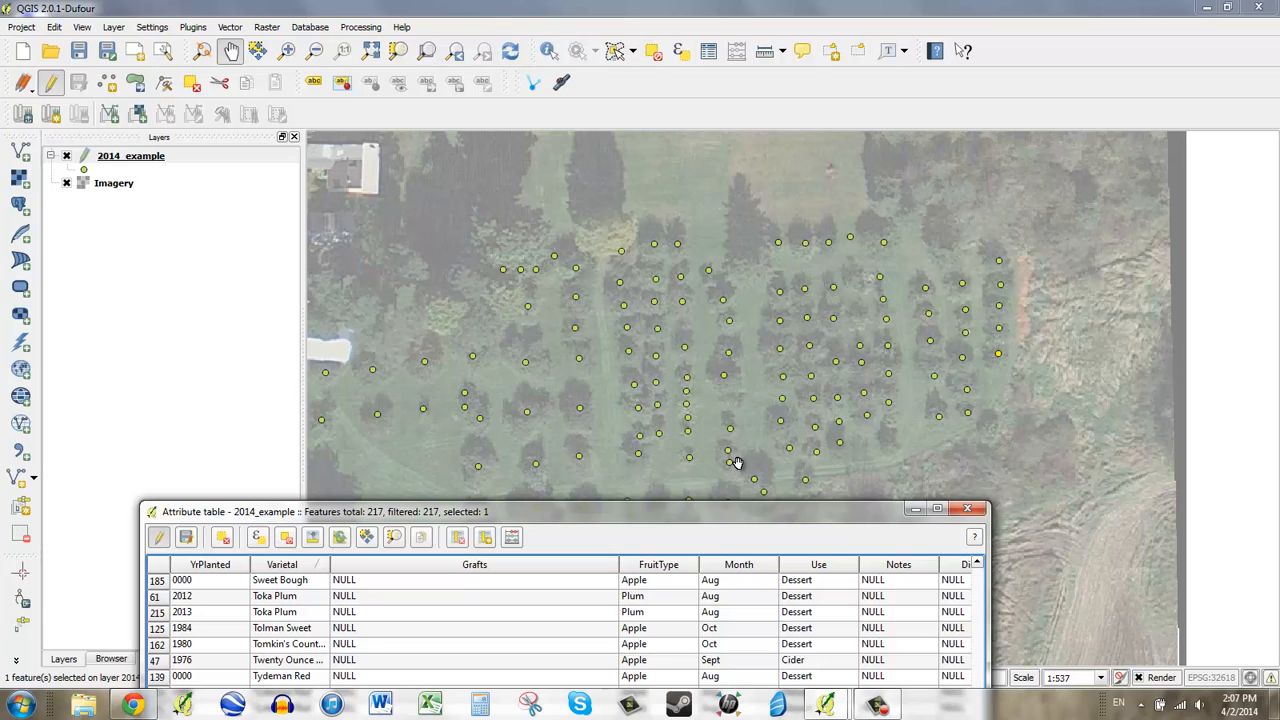
# Step: Bring the attribute table back into view and set the Grafts value of Wild tree record 103 to "Honeycrisp; Braeburn"
pyautogui.moveTo(690, 525); pyautogui.dragTo(714, 90)
pyautogui.doubleClick(380, 346)
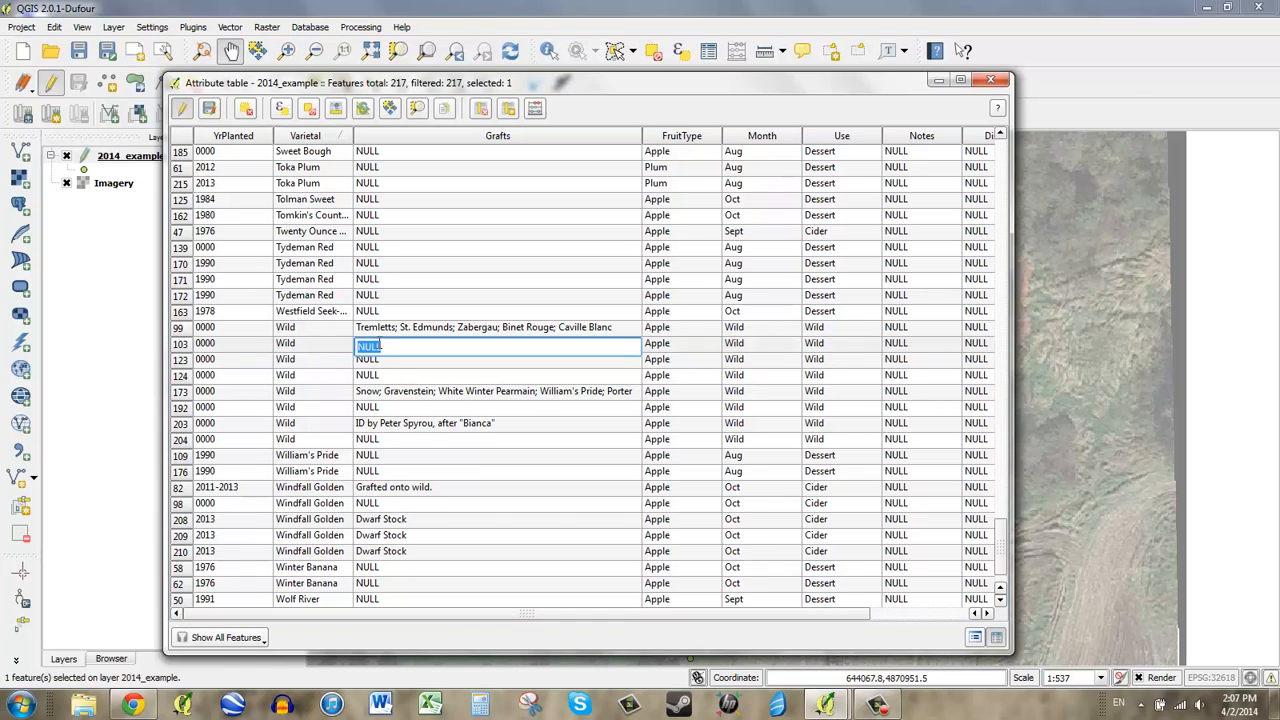
pyautogui.write('Honeycrisp; Braeburn')
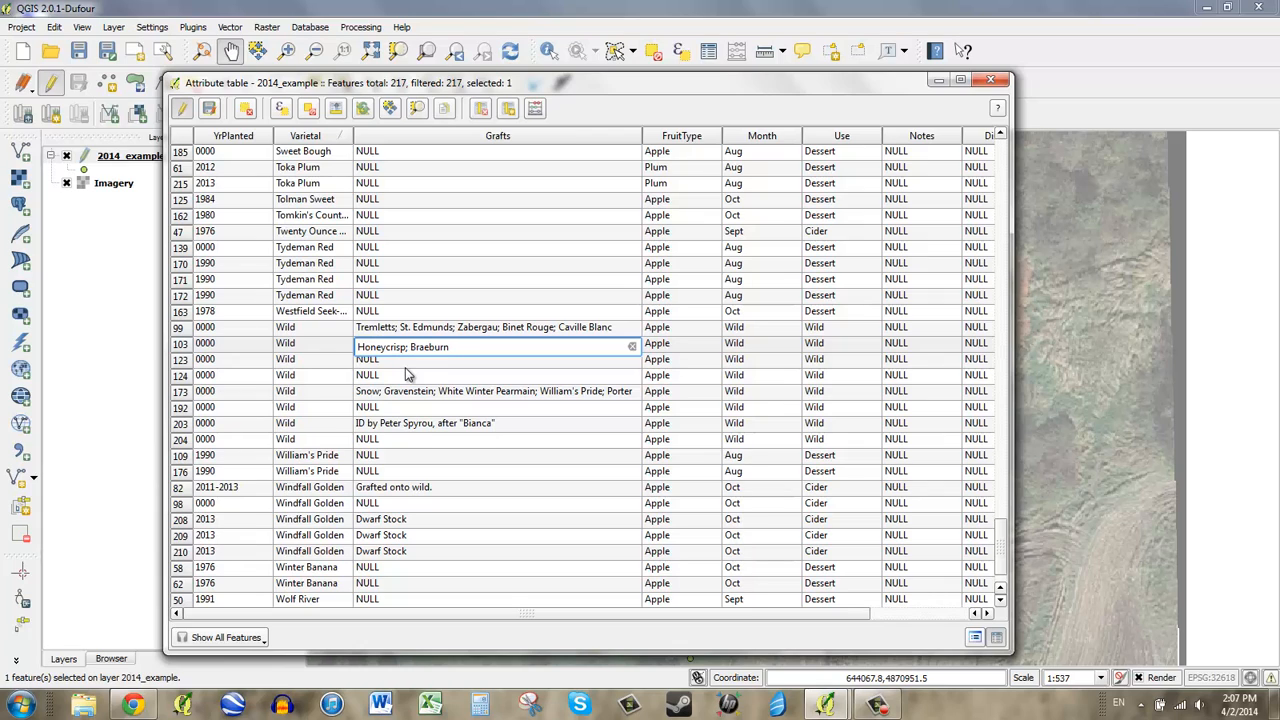
pyautogui.press('Return')
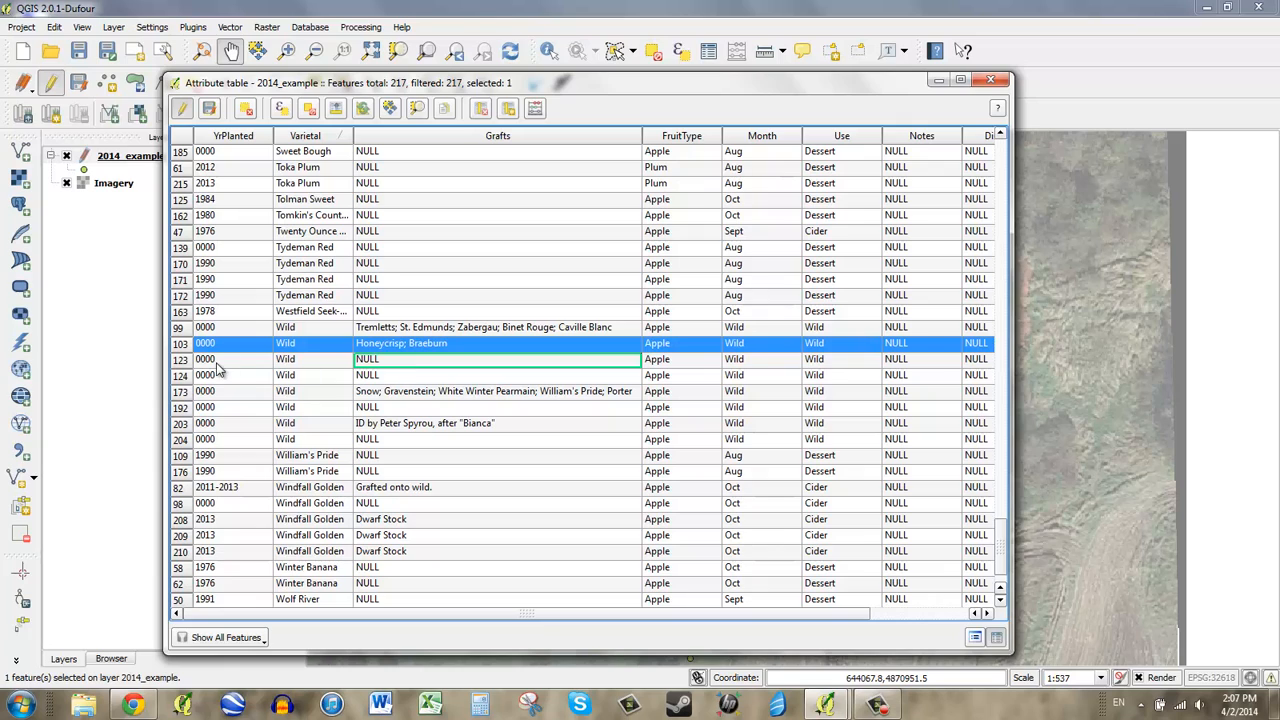
# Step: Select Wild tree record 123 and set its Grafts value to "Windfall Golden; Honeycrisp"
pyautogui.click(182, 362)
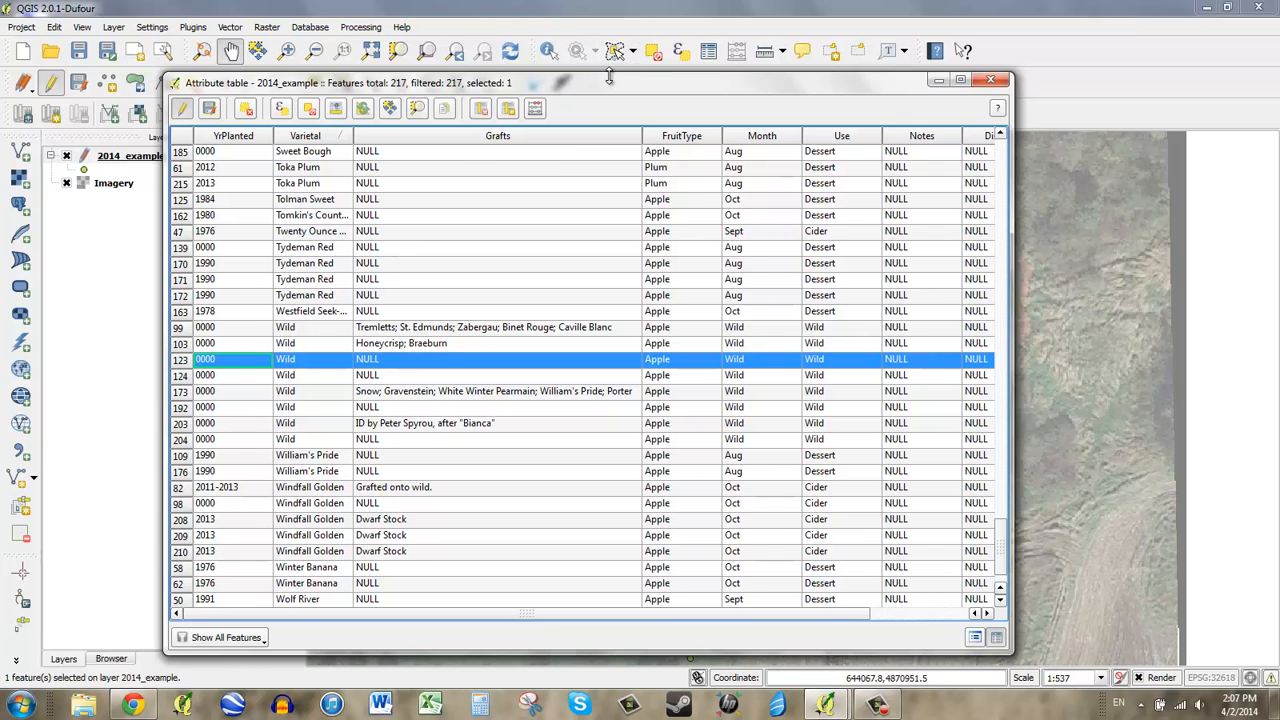
pyautogui.moveTo(608, 88)
pyautogui.mouseDown()
pyautogui.moveTo(552, 647)
pyautogui.moveTo(588, 427)
pyautogui.moveTo(641, 269)
pyautogui.moveTo(629, 96)
pyautogui.moveTo(614, 88)
pyautogui.mouseUp()
pyautogui.click(357, 376)
pyautogui.doubleClick(357, 376)
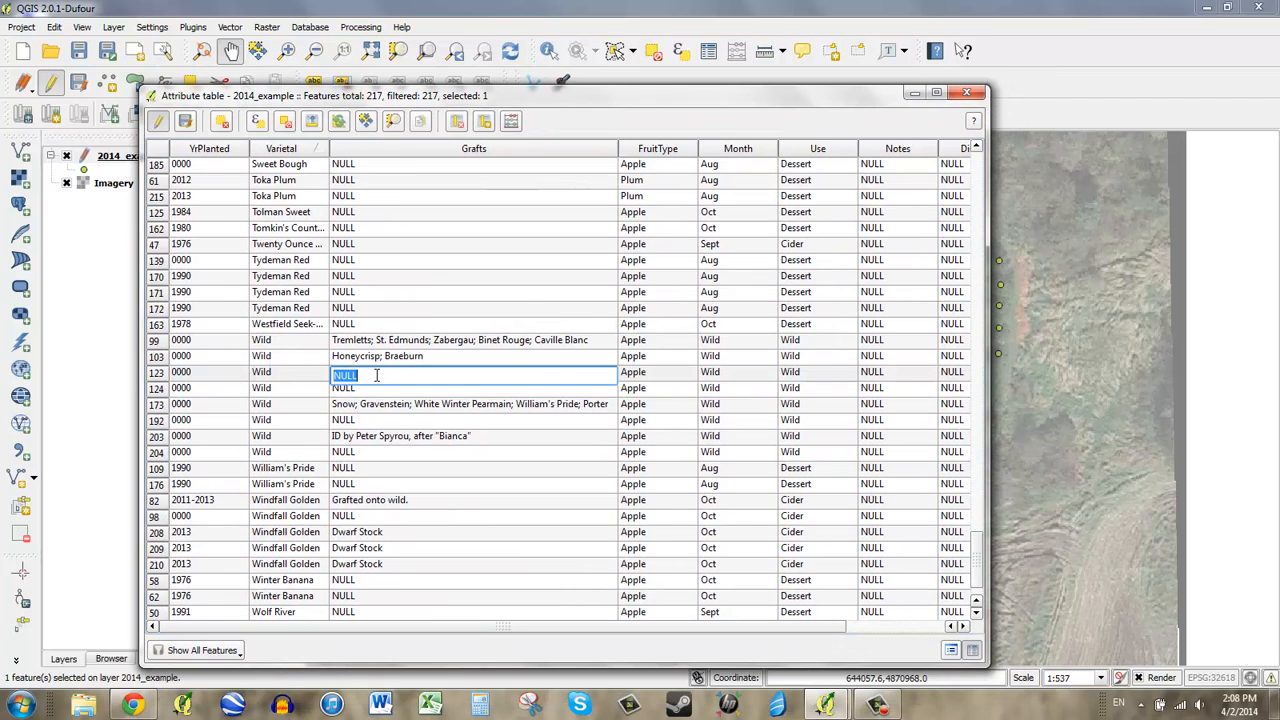
pyautogui.write('Windfall Golden; Honeycrisp')
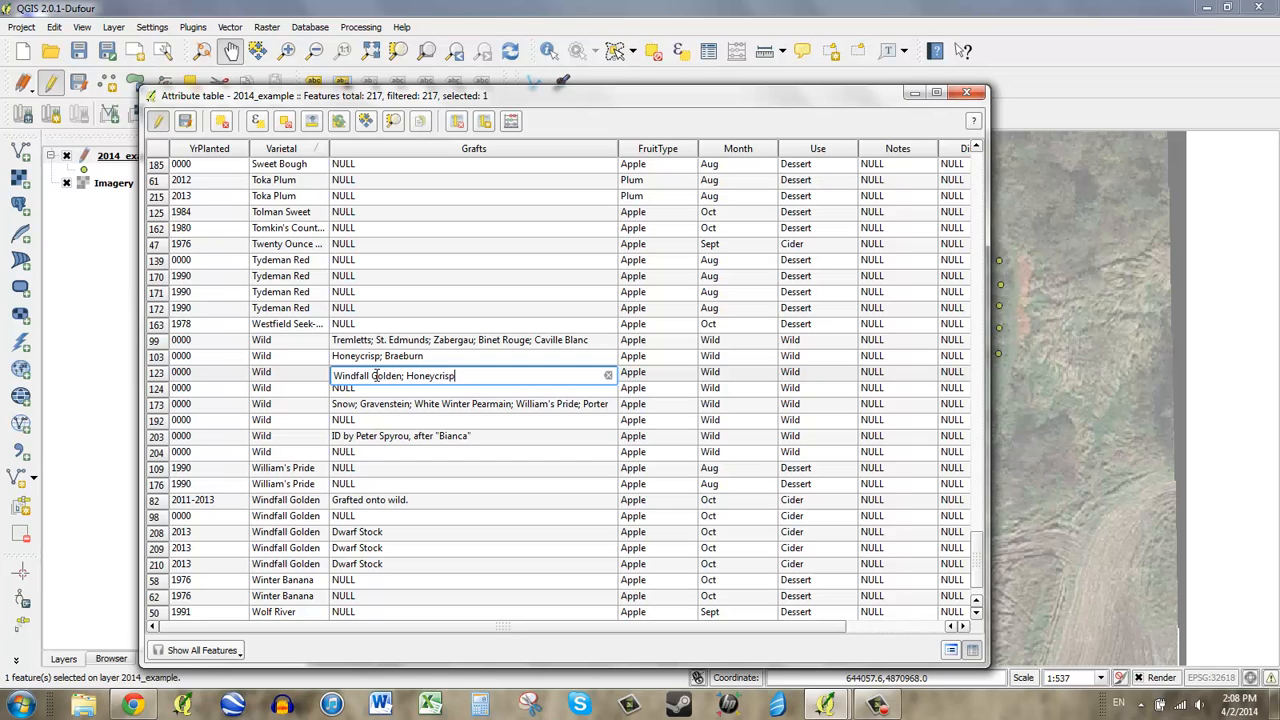
pyautogui.click(369, 420)
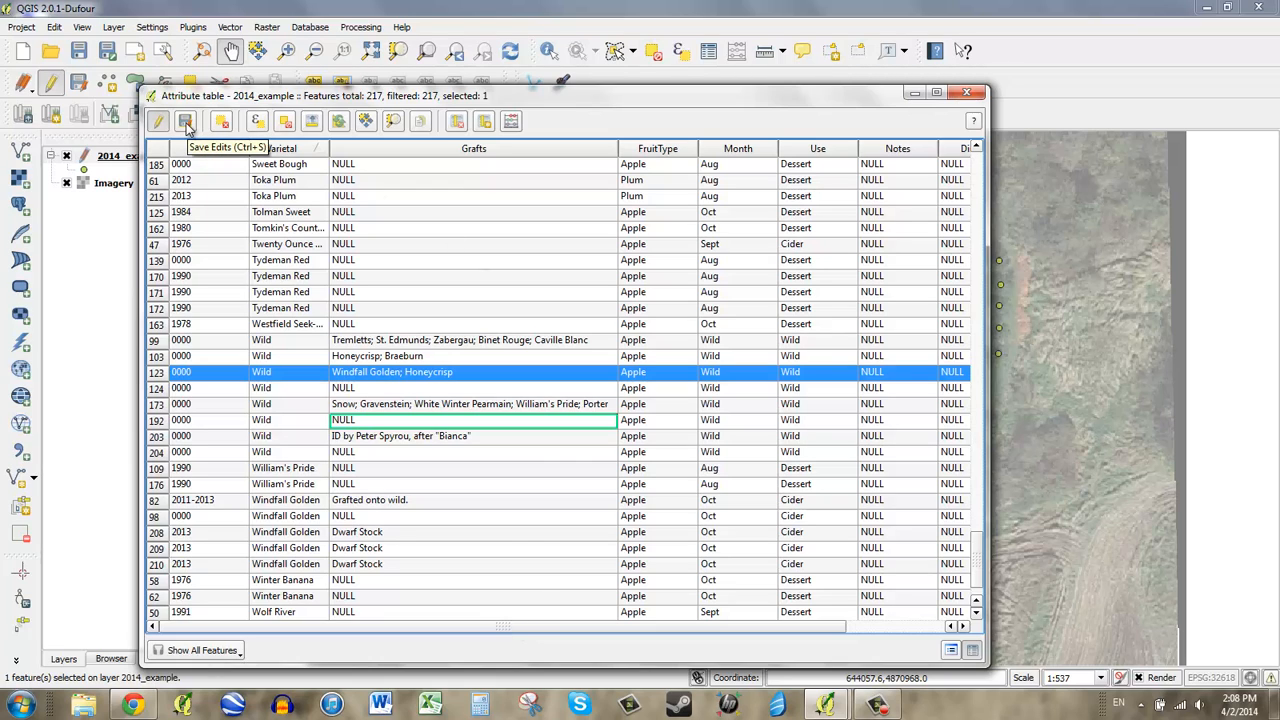
# Step: Save the graft edits to the 2014_example layer and turn off editing
pyautogui.click(186, 124)
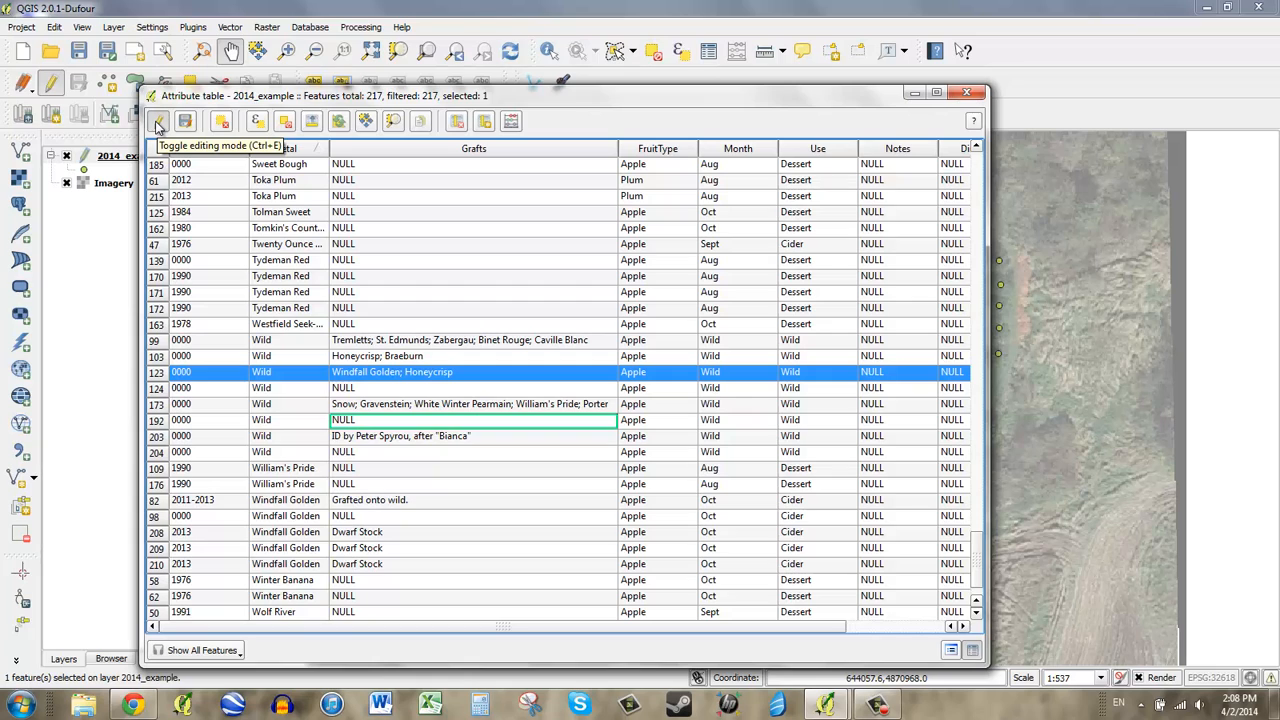
pyautogui.click(157, 123)
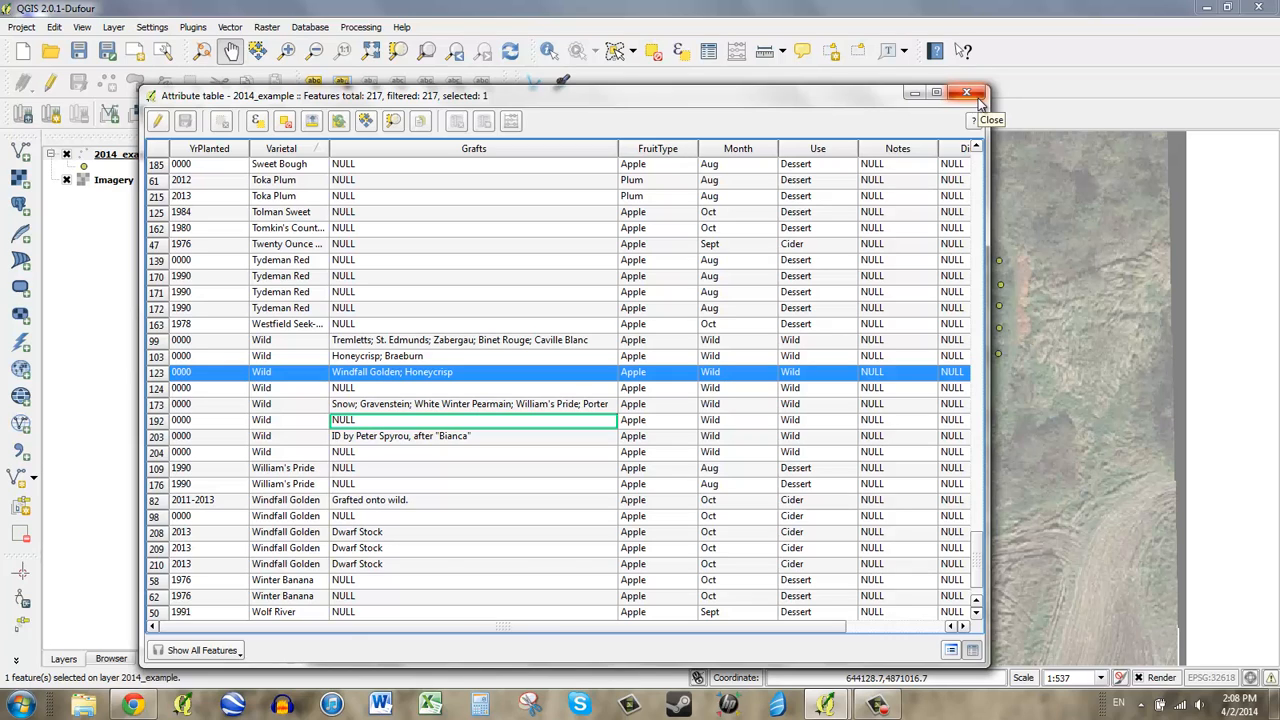
# Step: Review the graft entries of the Wild trees, then clear the record selection and close the attribute table
pyautogui.click(345, 440)
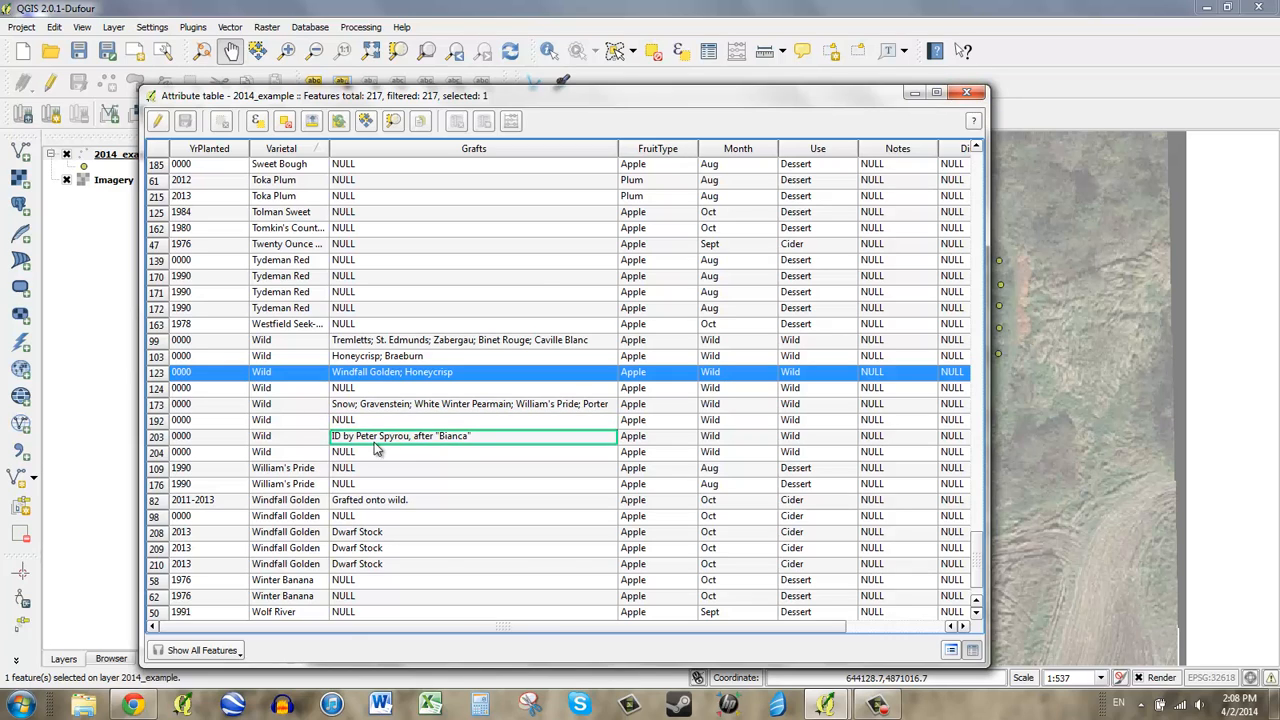
pyautogui.click(440, 410)
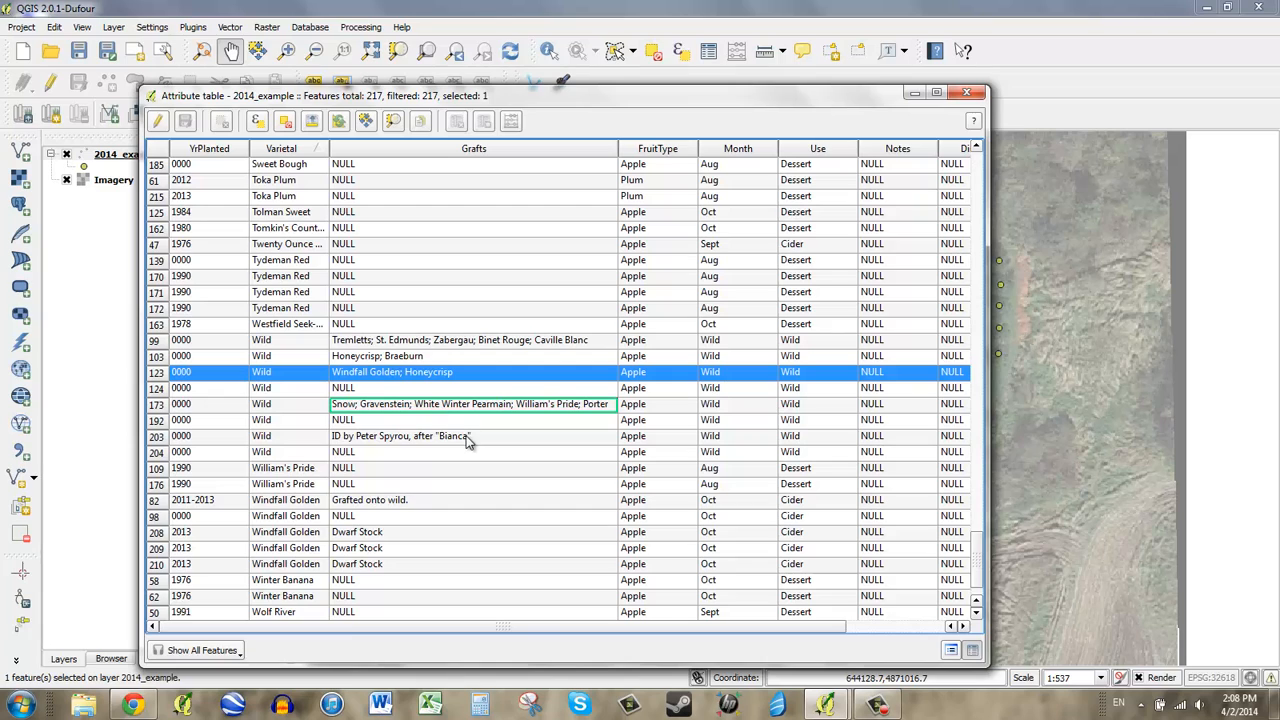
pyautogui.click(468, 438)
pyautogui.click(437, 343)
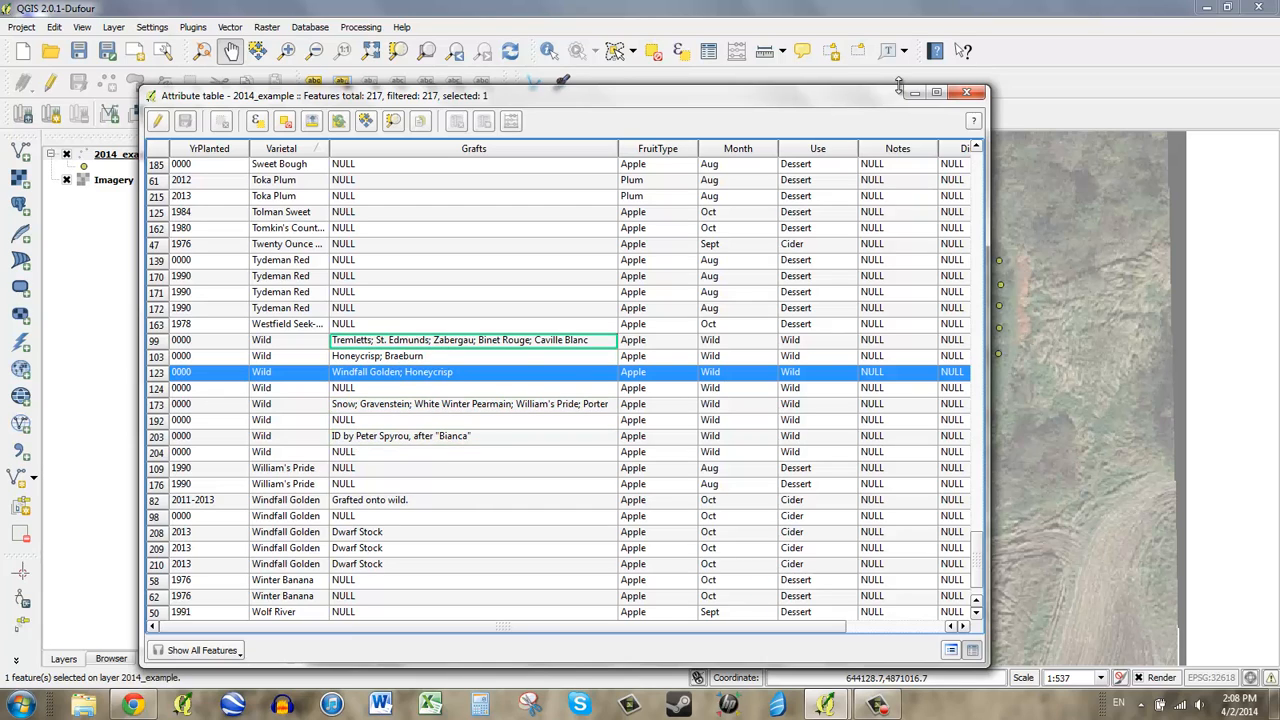
pyautogui.click(285, 122)
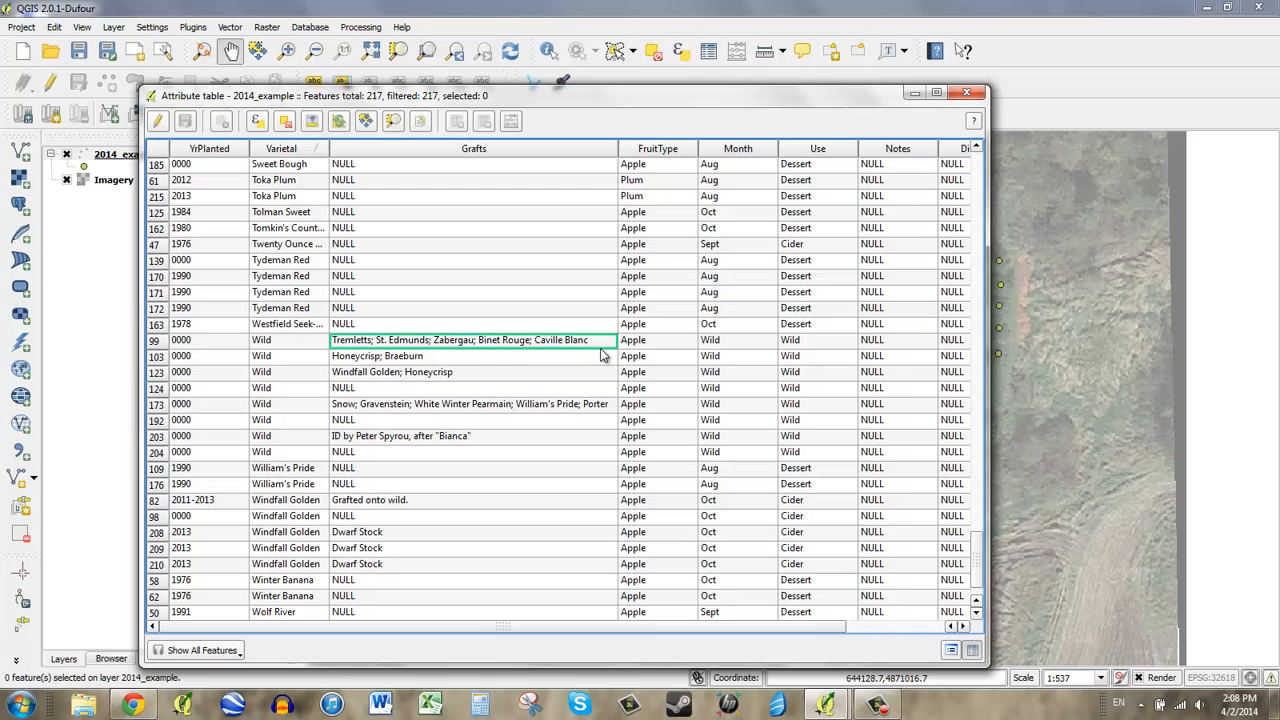
pyautogui.click(964, 94)
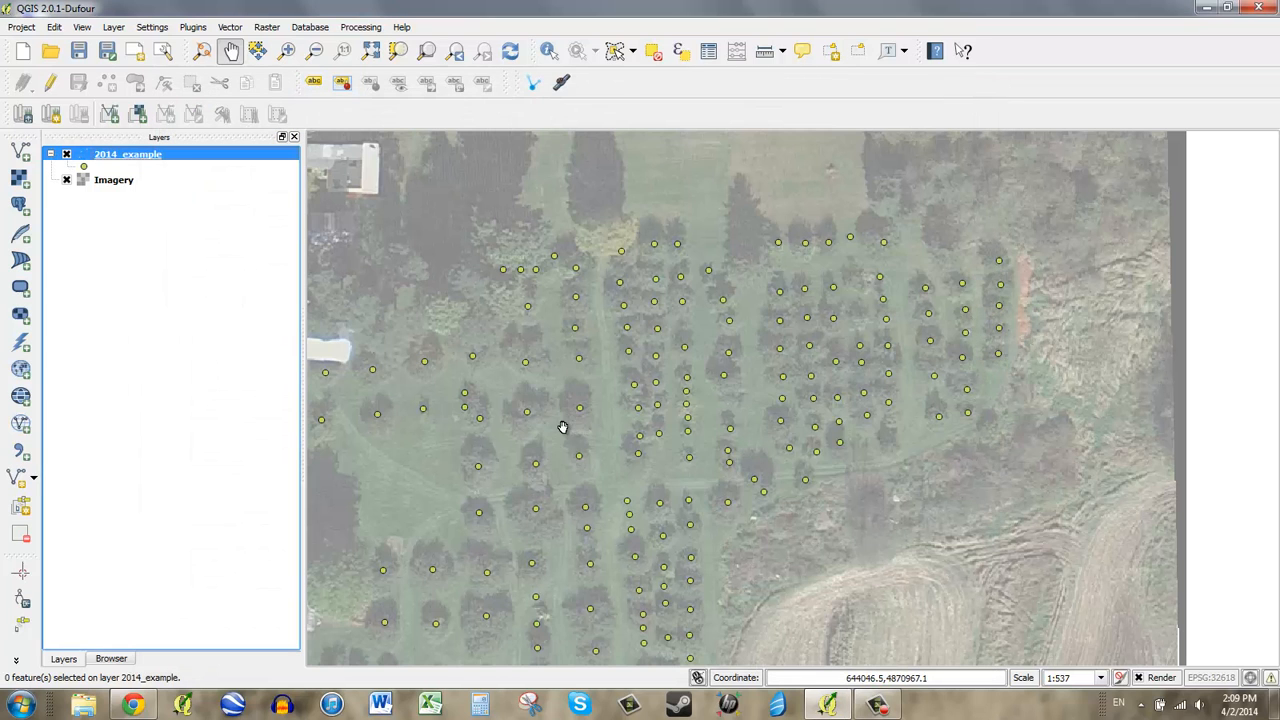
# Step: Turn on labels for the 2014_example layer using the Grafts field and check them across the orchard map
pyautogui.moveTo(593, 503); pyautogui.dragTo(617, 433)
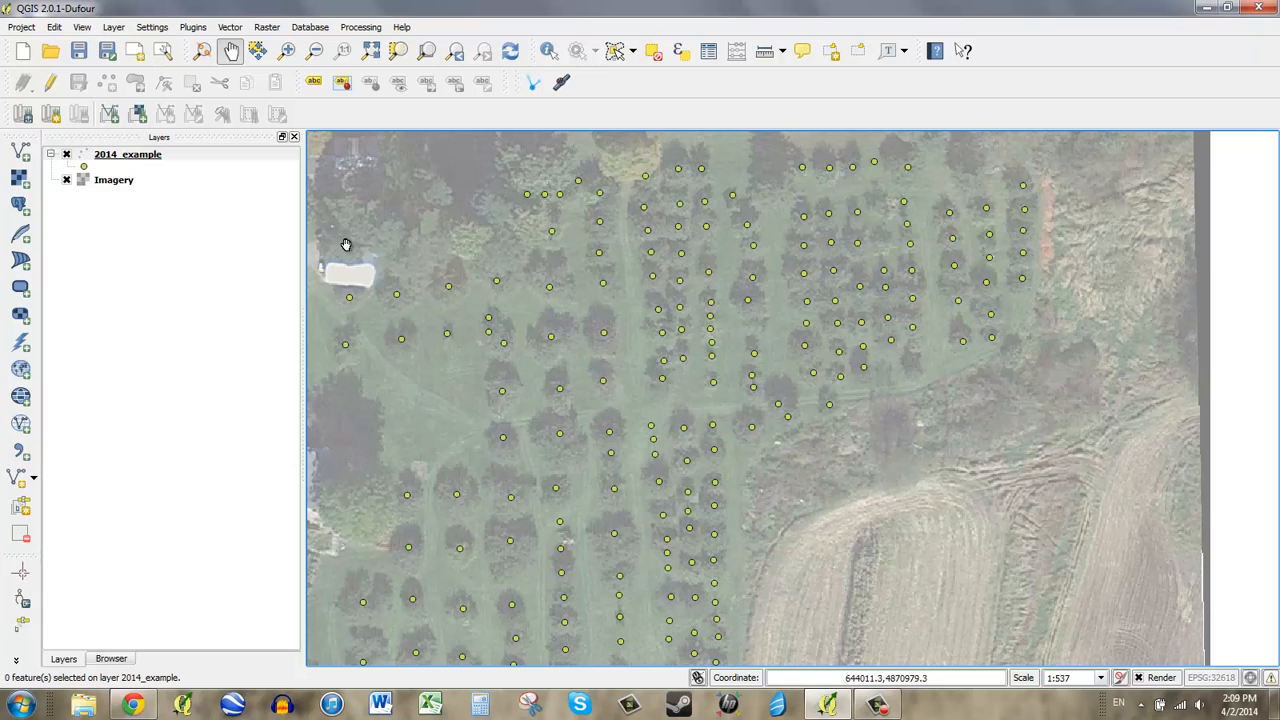
pyautogui.rightClick(145, 163)
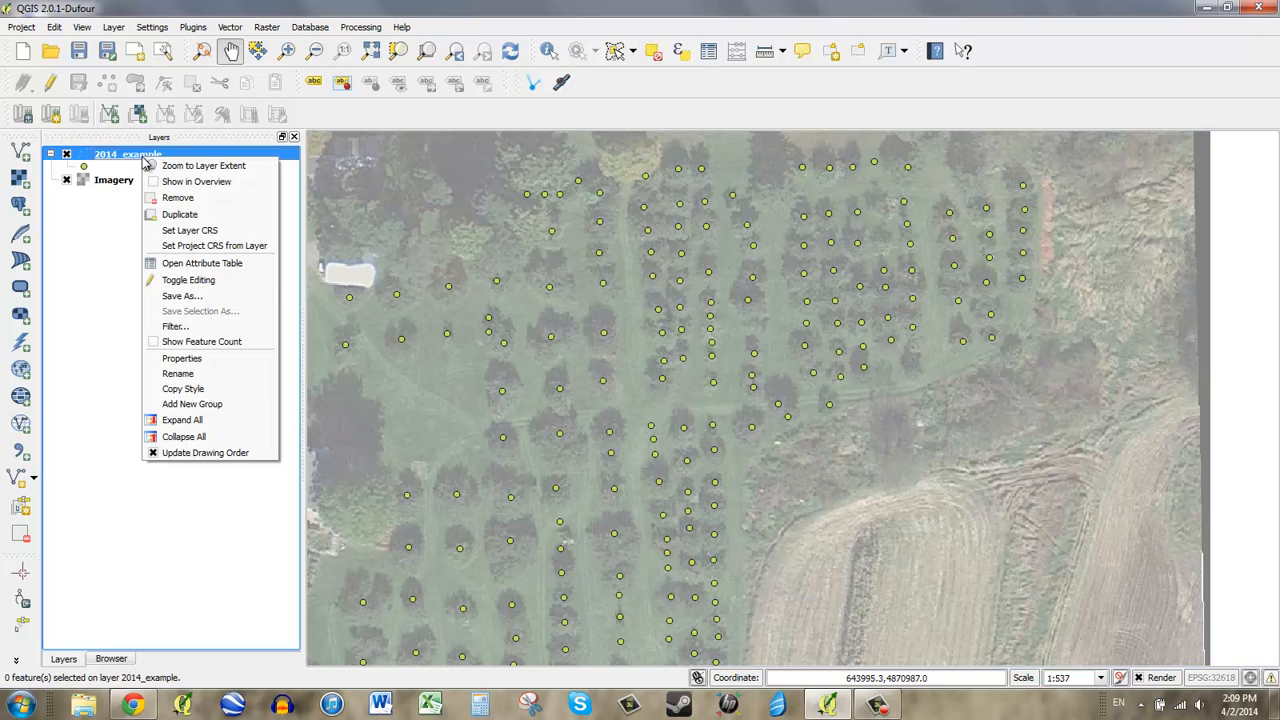
pyautogui.click(195, 362)
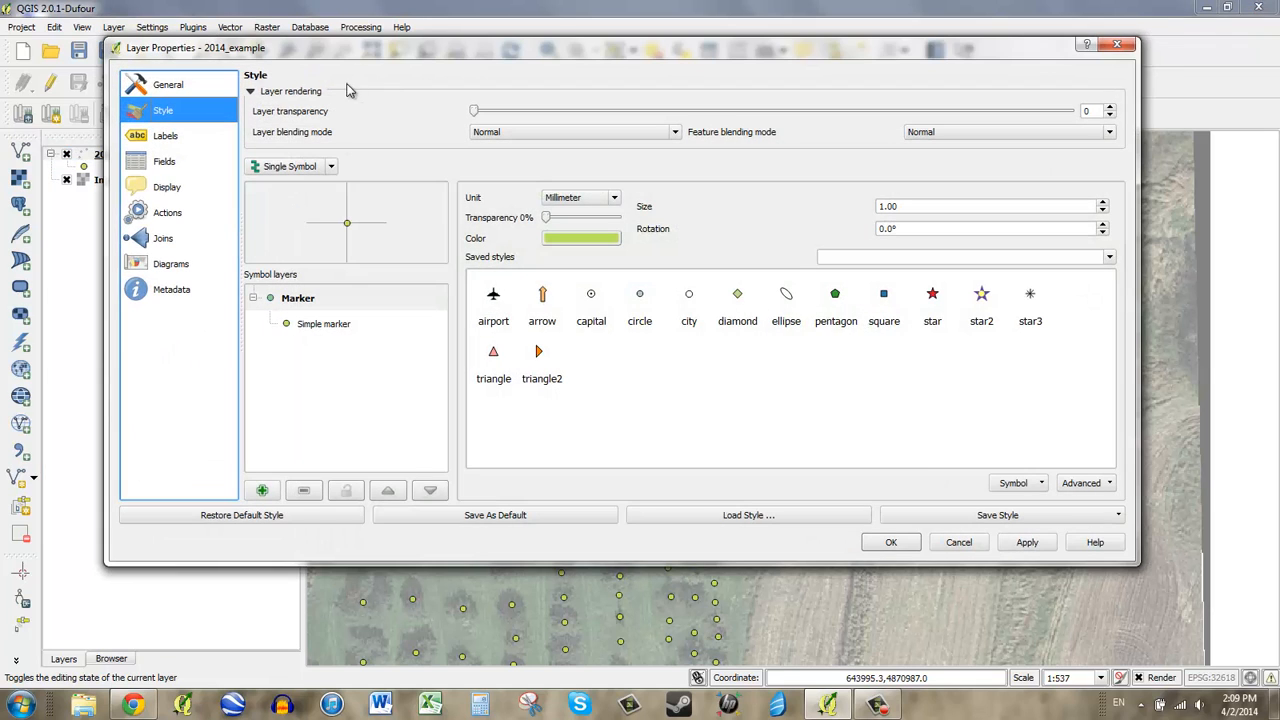
pyautogui.click(166, 140)
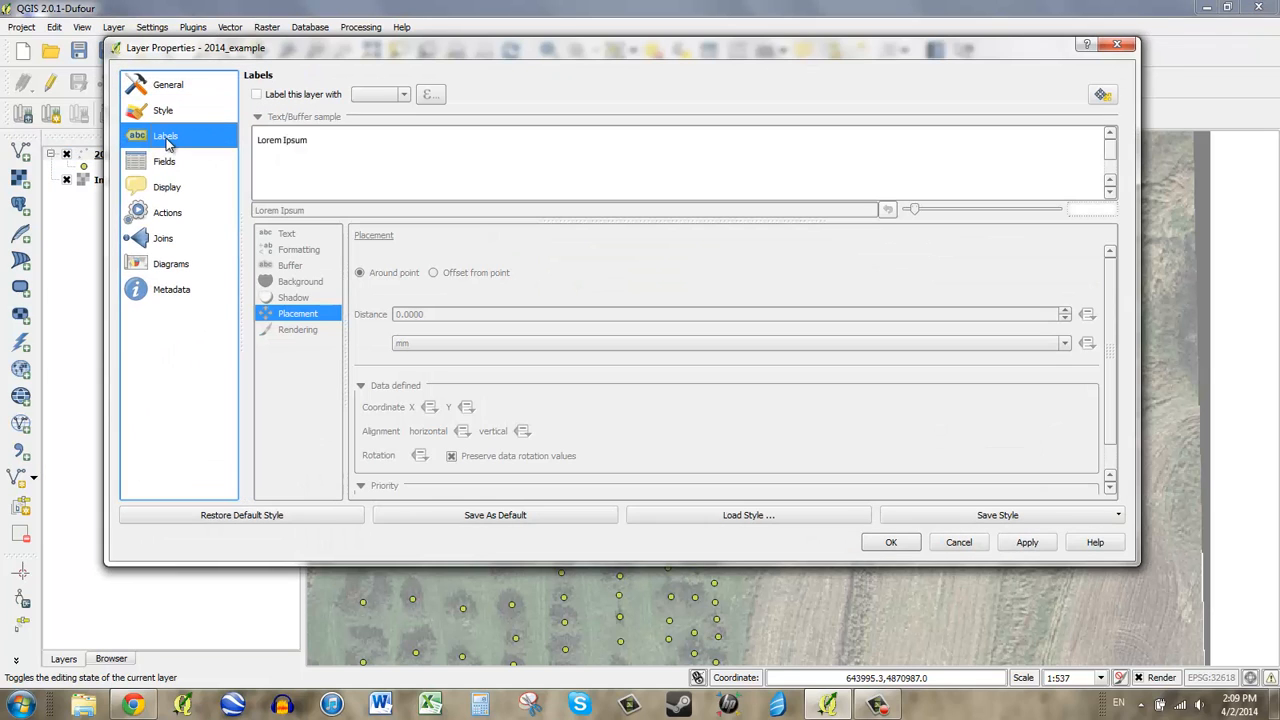
pyautogui.click(256, 95)
pyautogui.click(378, 95)
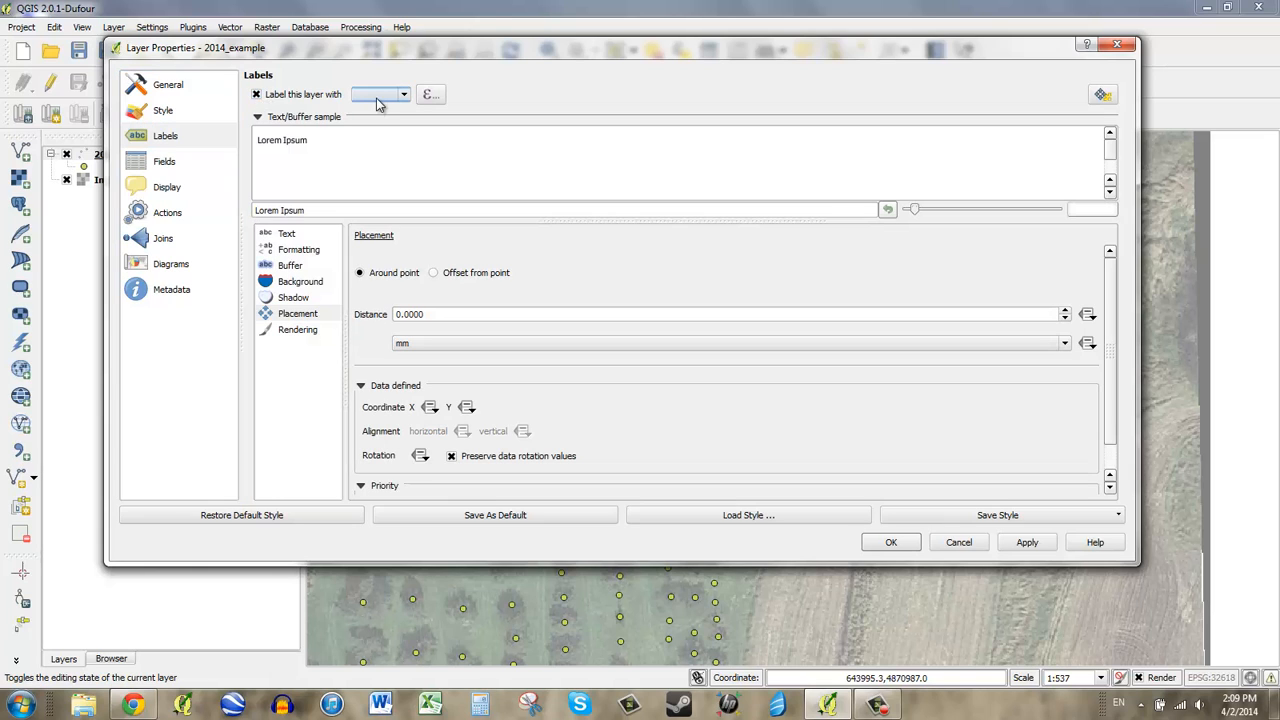
pyautogui.click(372, 127)
pyautogui.click(899, 545)
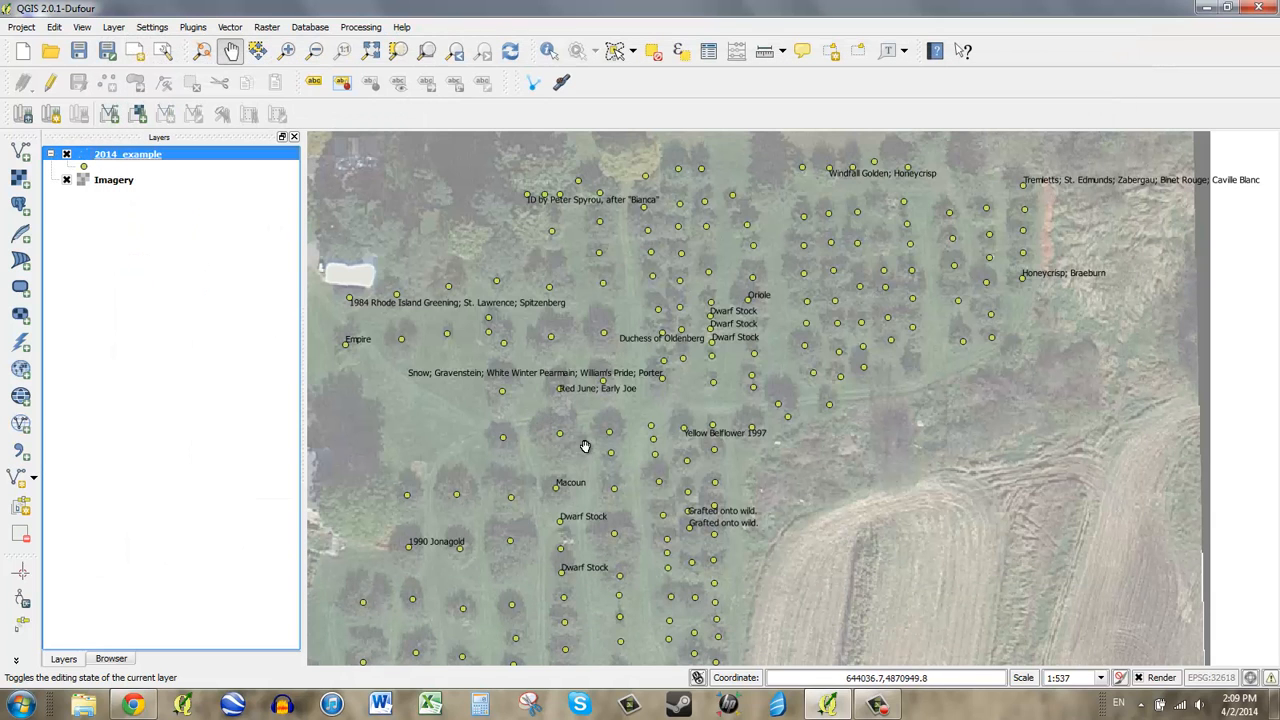
pyautogui.moveTo(902, 352); pyautogui.dragTo(808, 420)
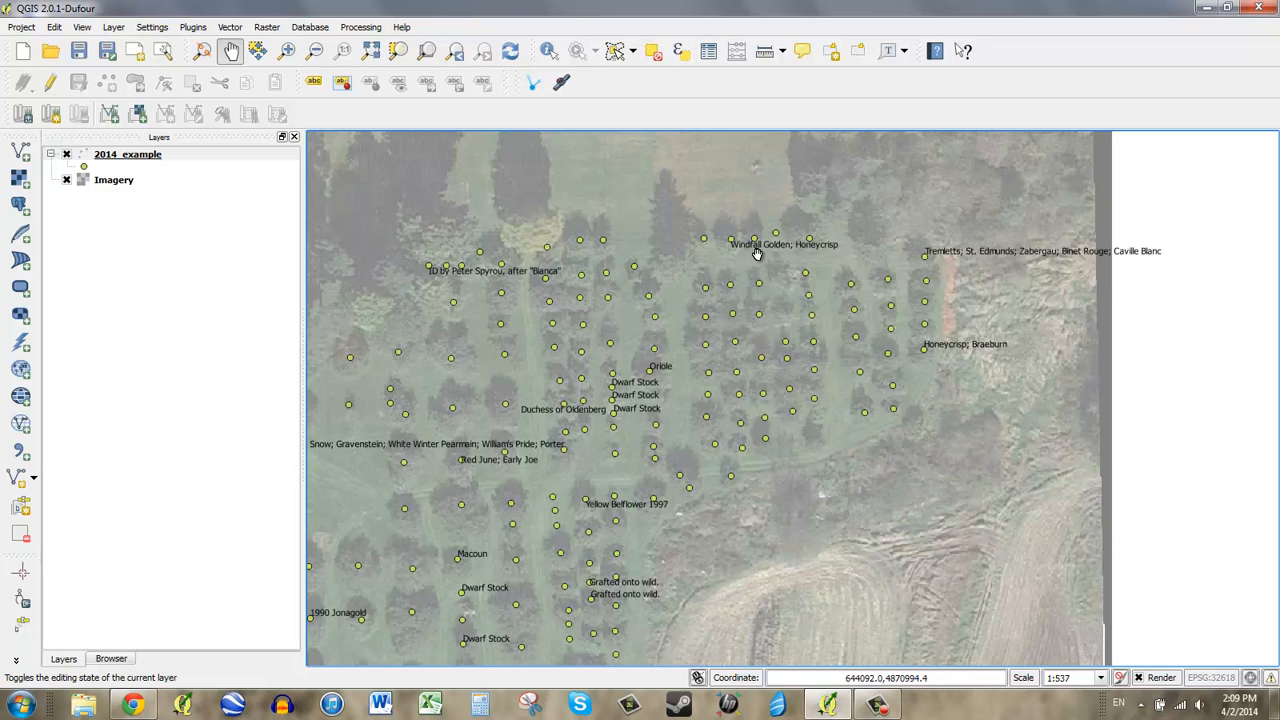
pyautogui.moveTo(566, 357); pyautogui.dragTo(738, 337)
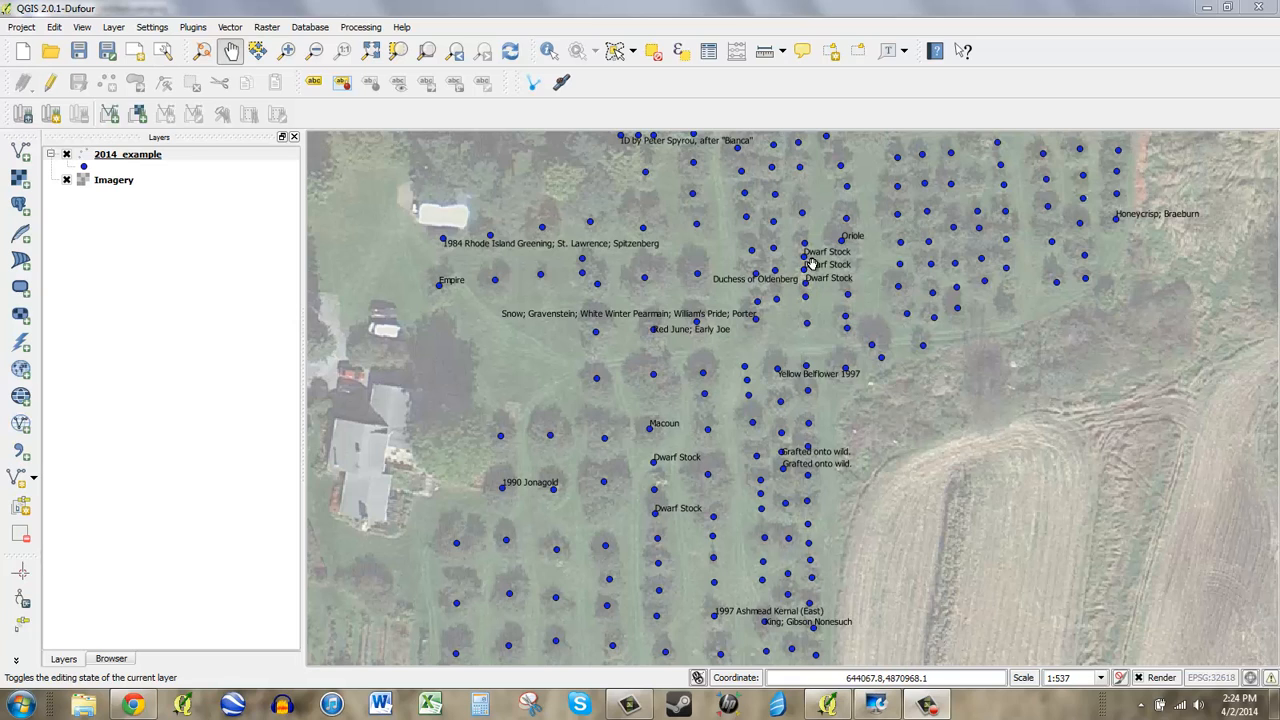
# Step: Open the 2014_example attribute table and sort it by Grafts in descending order so grafted trees are listed first
pyautogui.rightClick(152, 157)
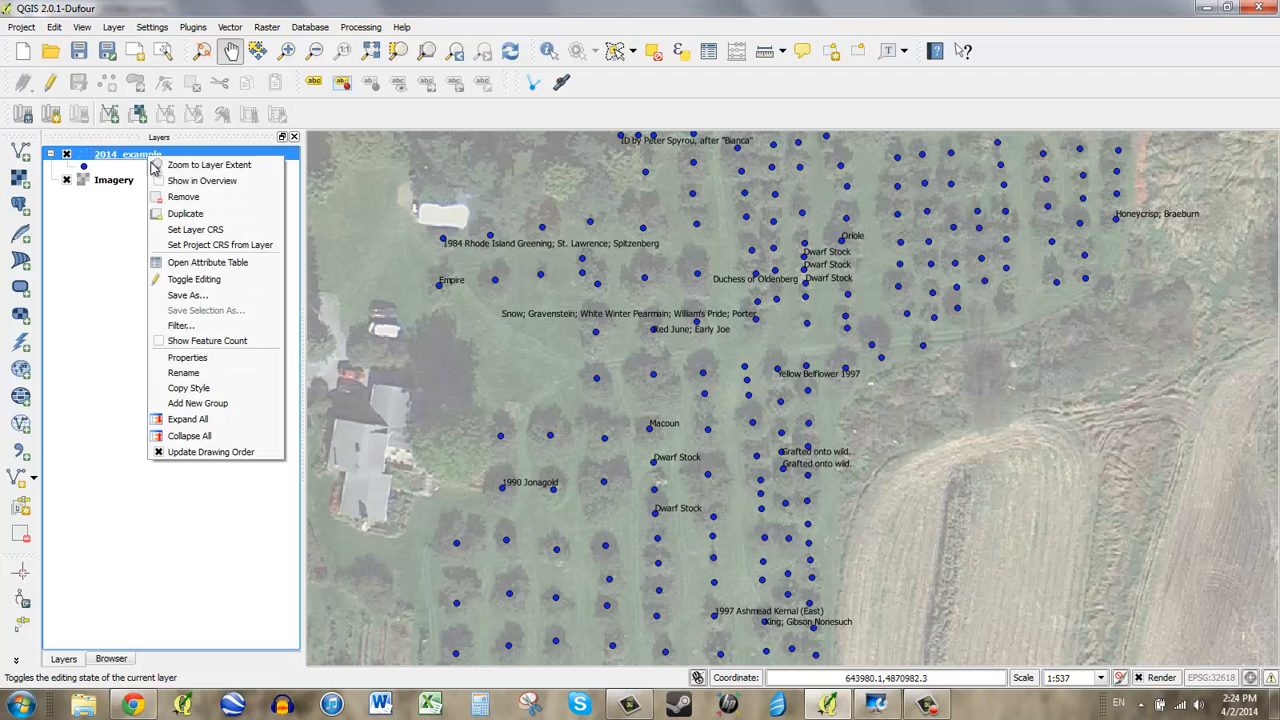
pyautogui.click(186, 263)
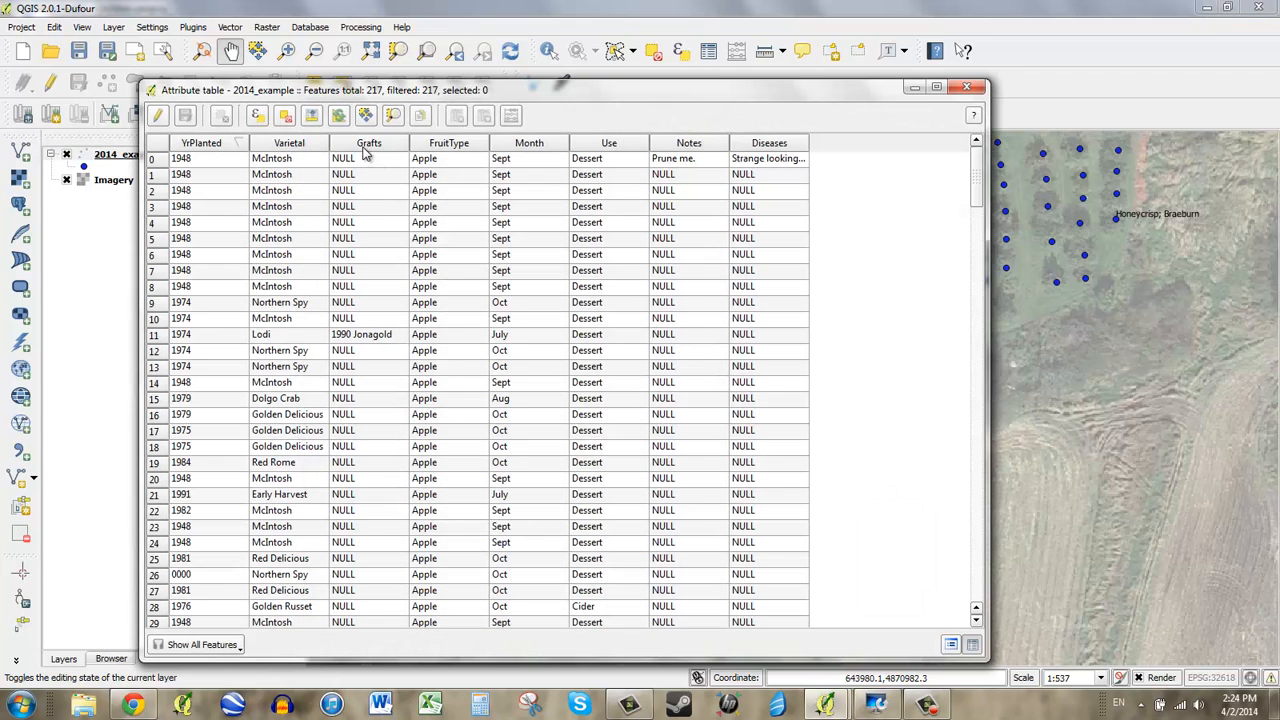
pyautogui.click(366, 145)
pyautogui.click(362, 145)
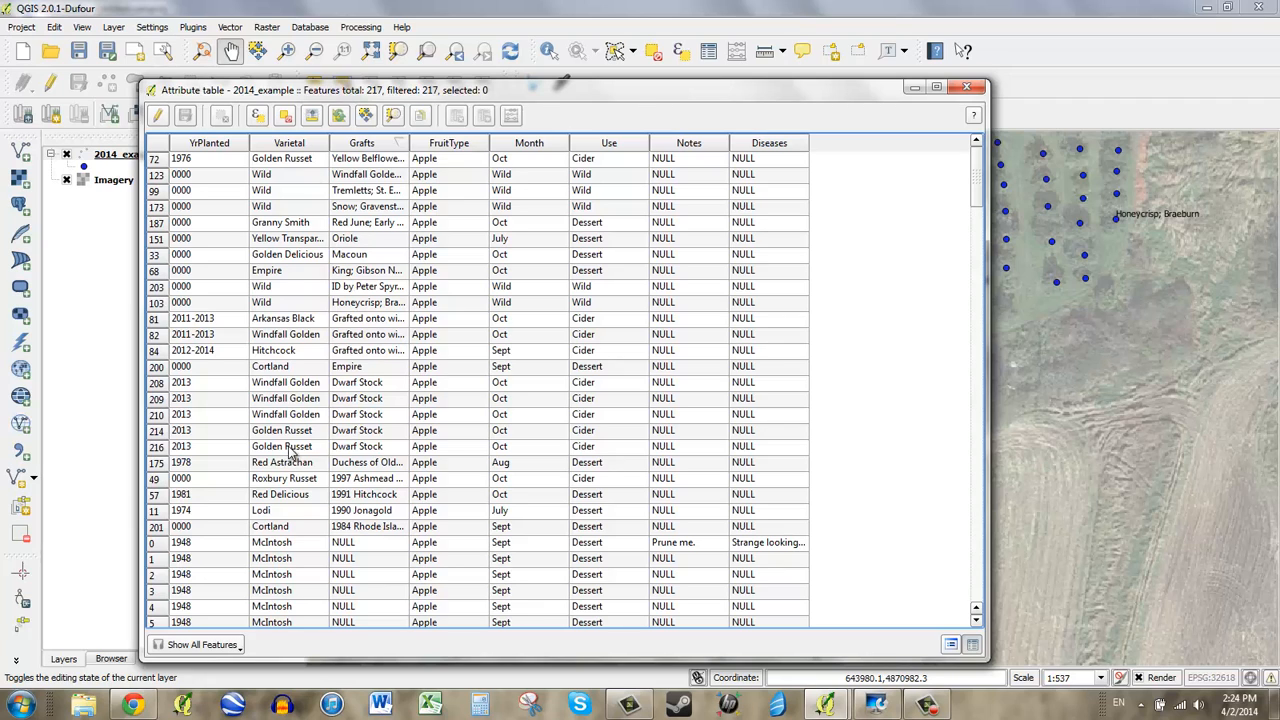
# Step: Select the five Dwarf Stock records, locate their highlighted points on the map, and clear the selection
pyautogui.moveTo(158, 386); pyautogui.dragTo(160, 452)
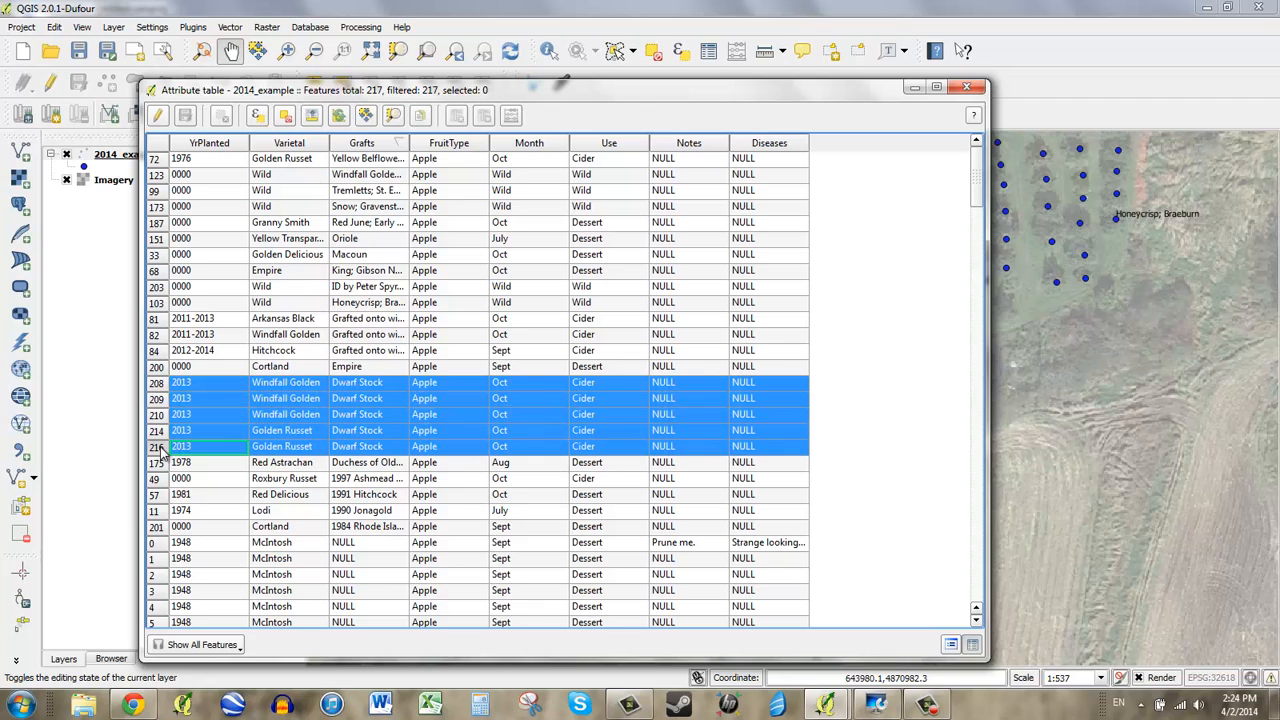
pyautogui.moveTo(570, 88); pyautogui.dragTo(250, 424)
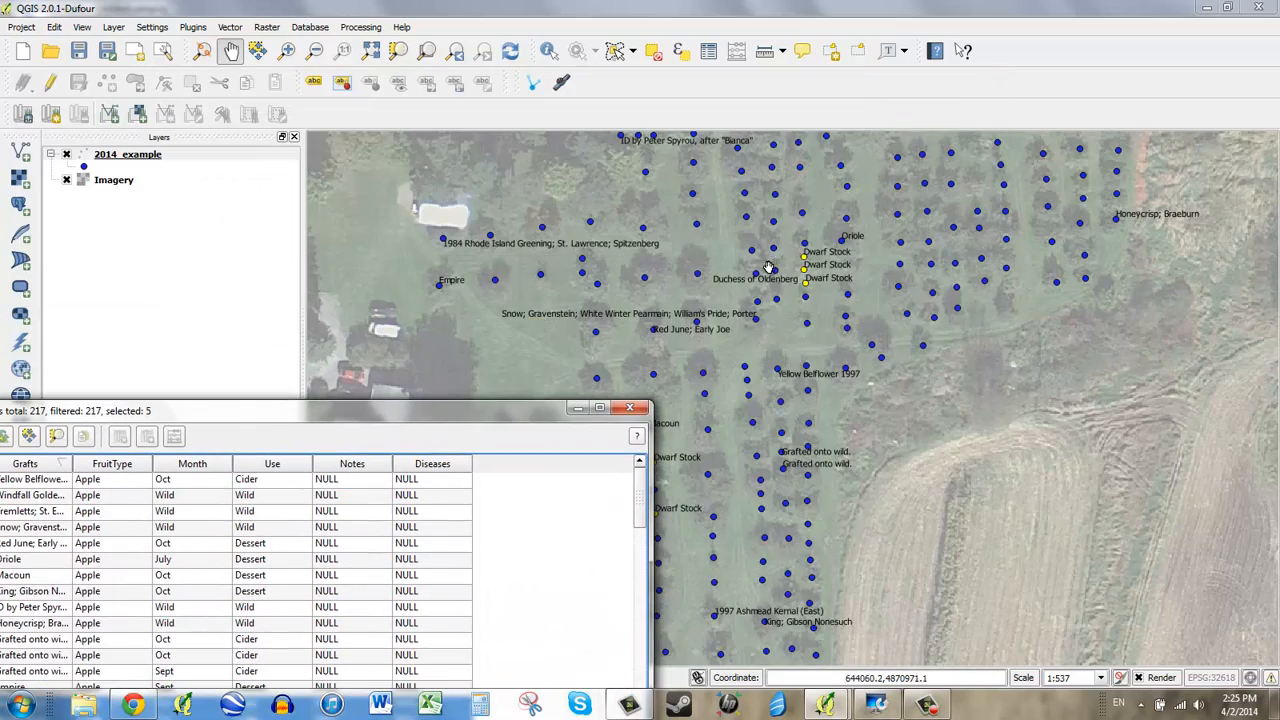
pyautogui.moveTo(452, 414); pyautogui.dragTo(760, 71)
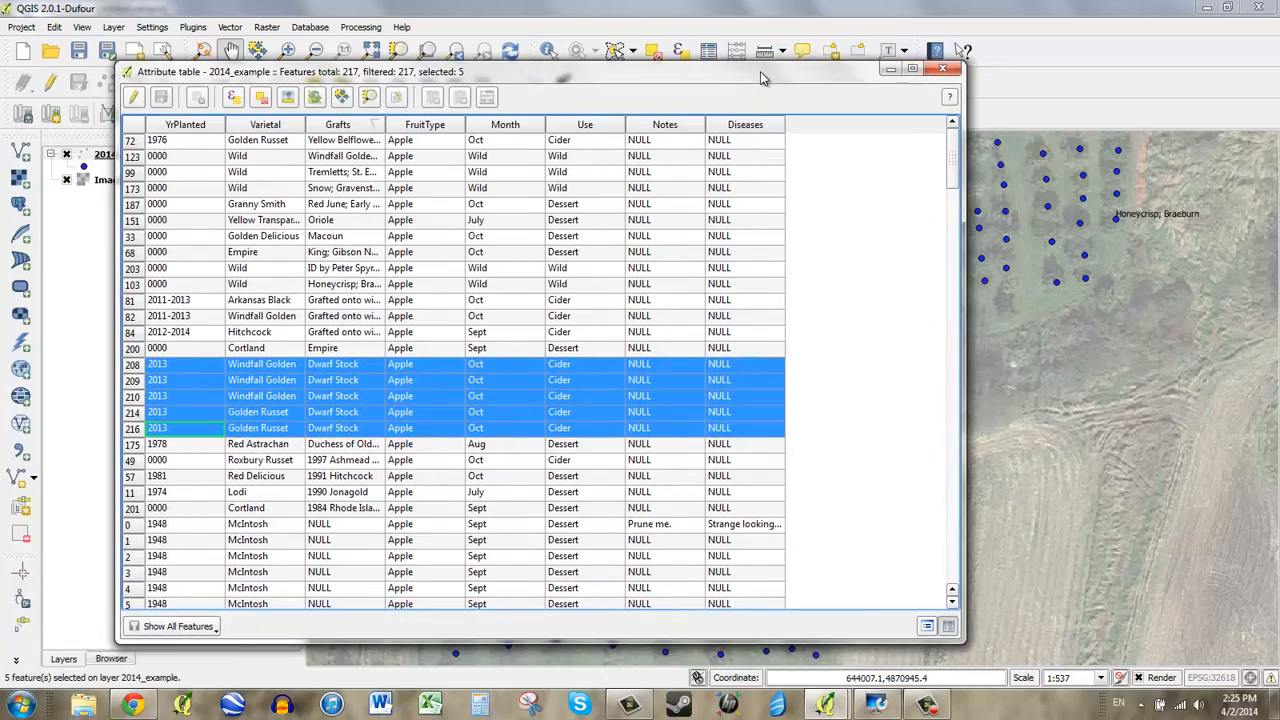
pyautogui.click(264, 103)
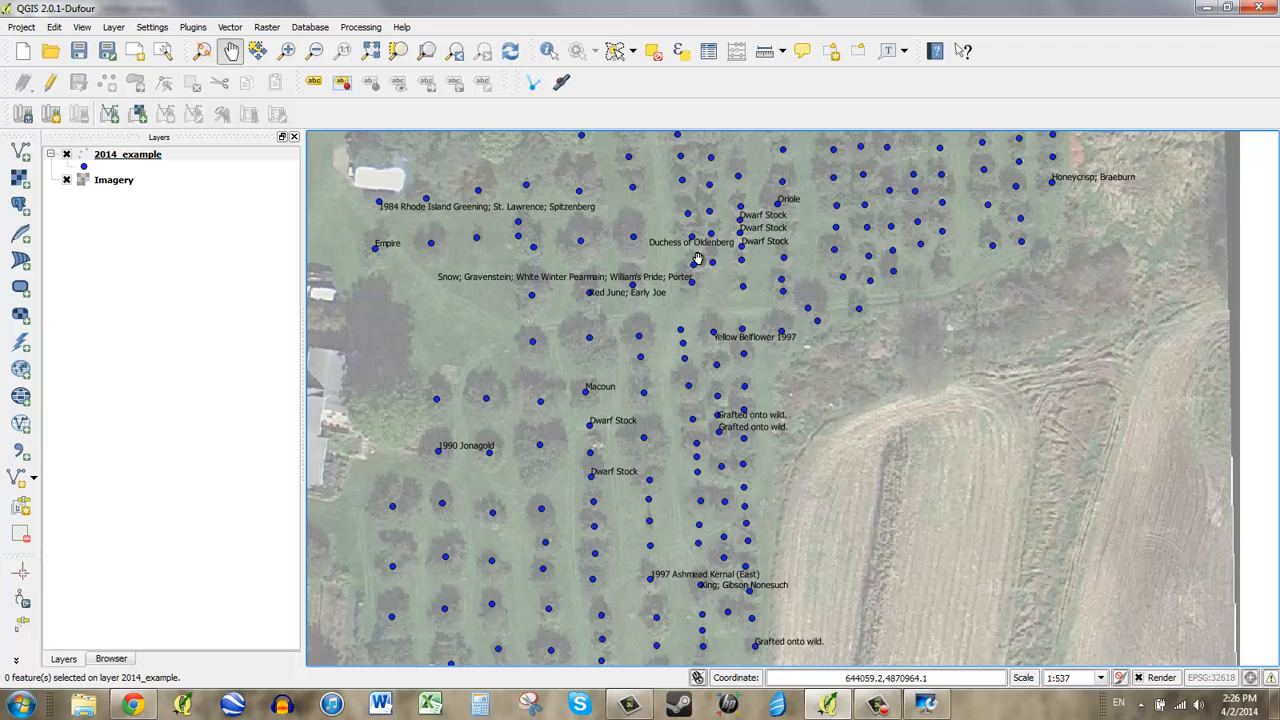
# Step: Switch the 2014_example layer's style from a single symbol to Categorized, based on the Varietal column
pyautogui.rightClick(155, 158)
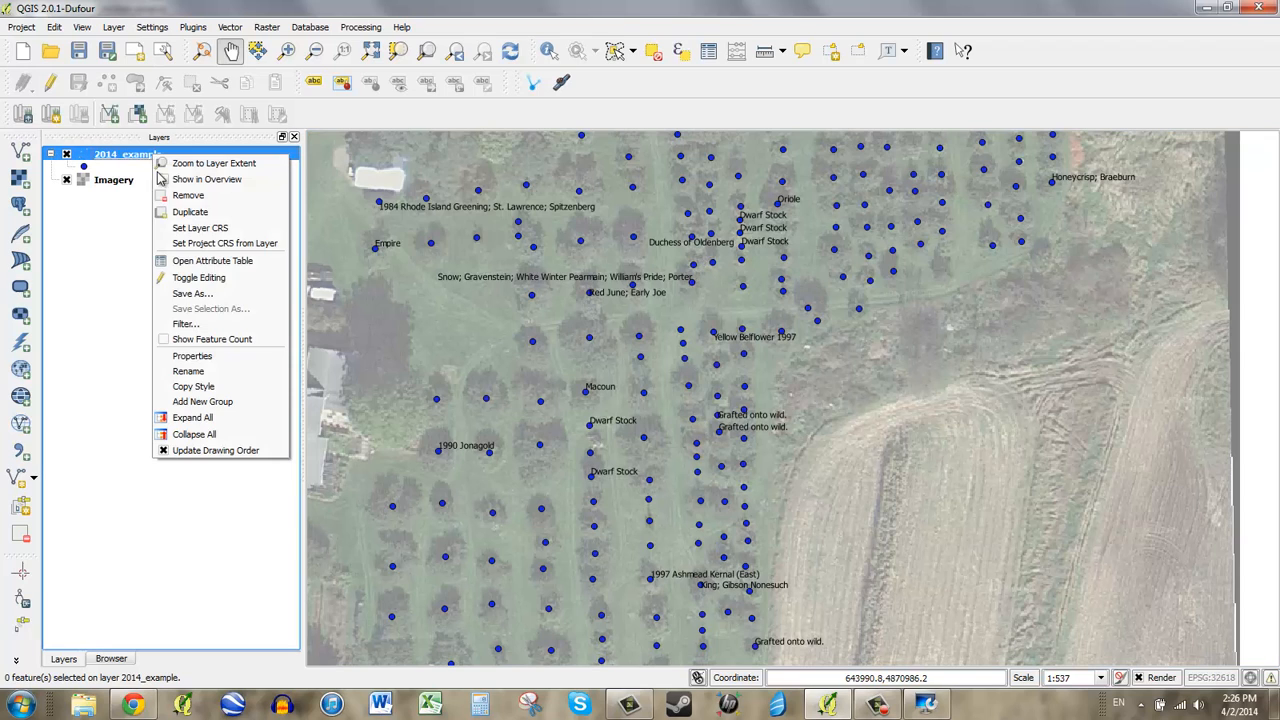
pyautogui.click(232, 369)
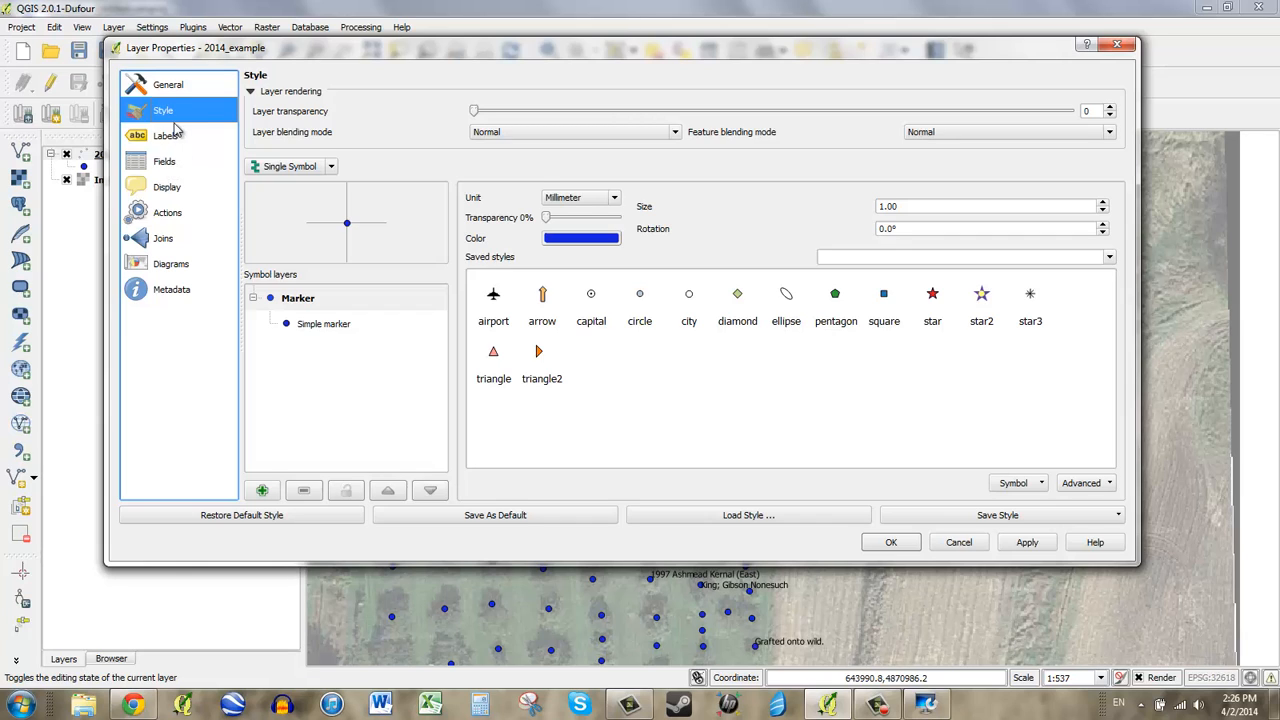
pyautogui.click(331, 166)
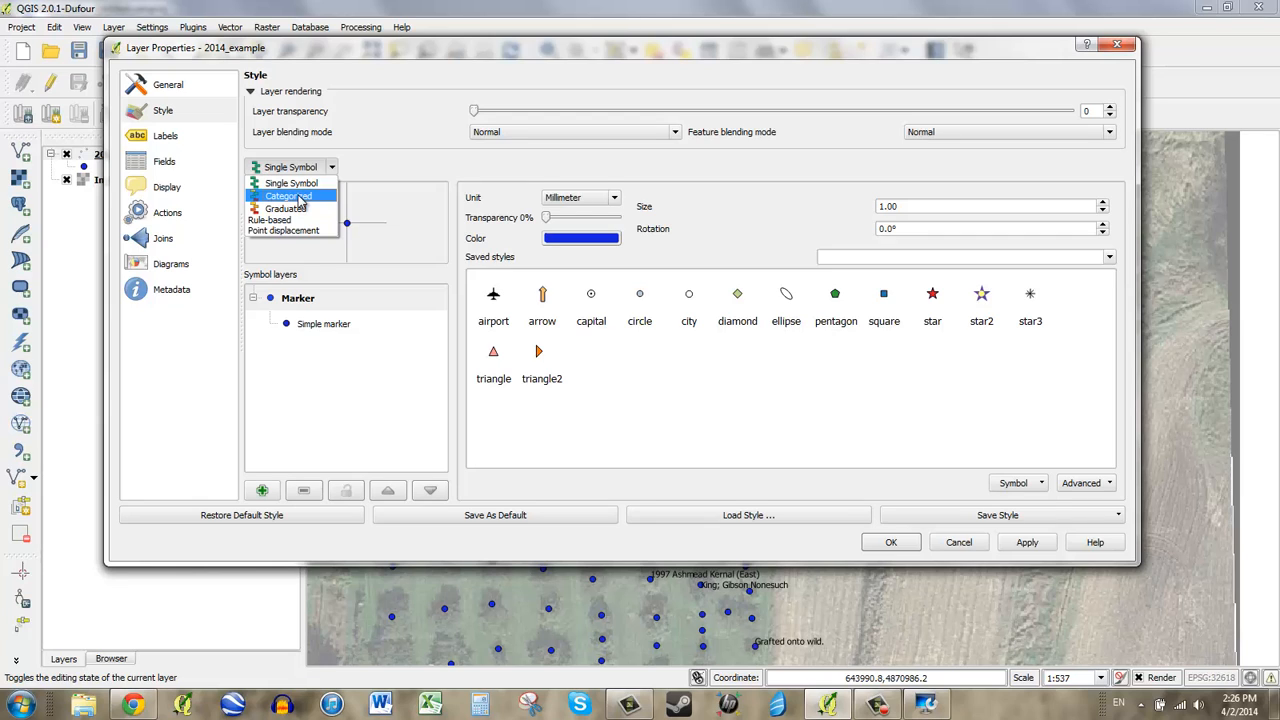
pyautogui.click(290, 196)
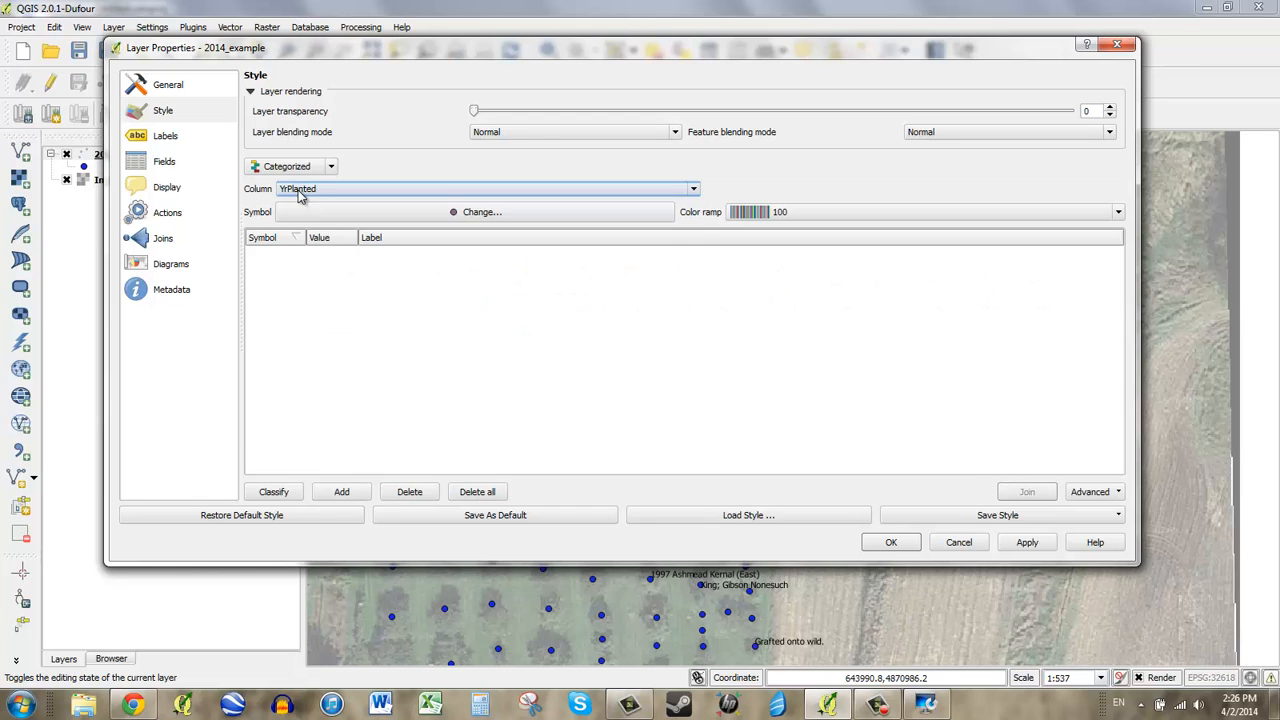
pyautogui.click(298, 196)
pyautogui.click(304, 210)
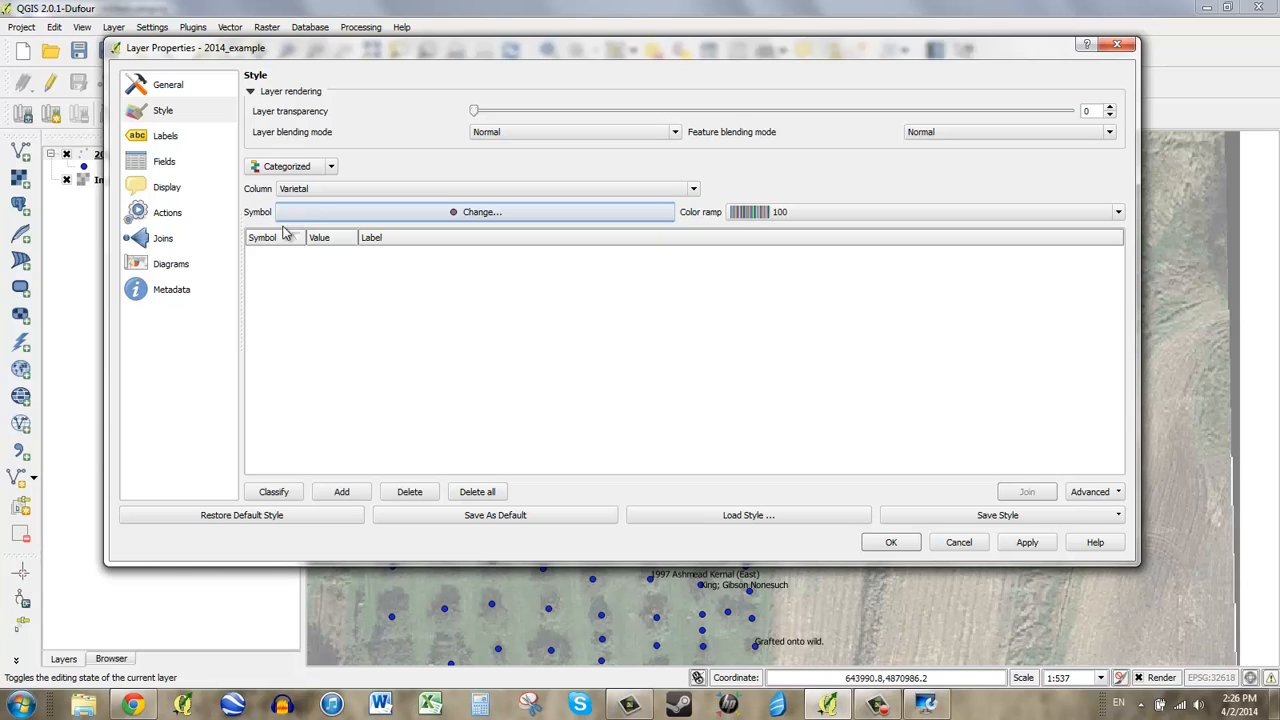
pyautogui.click(273, 492)
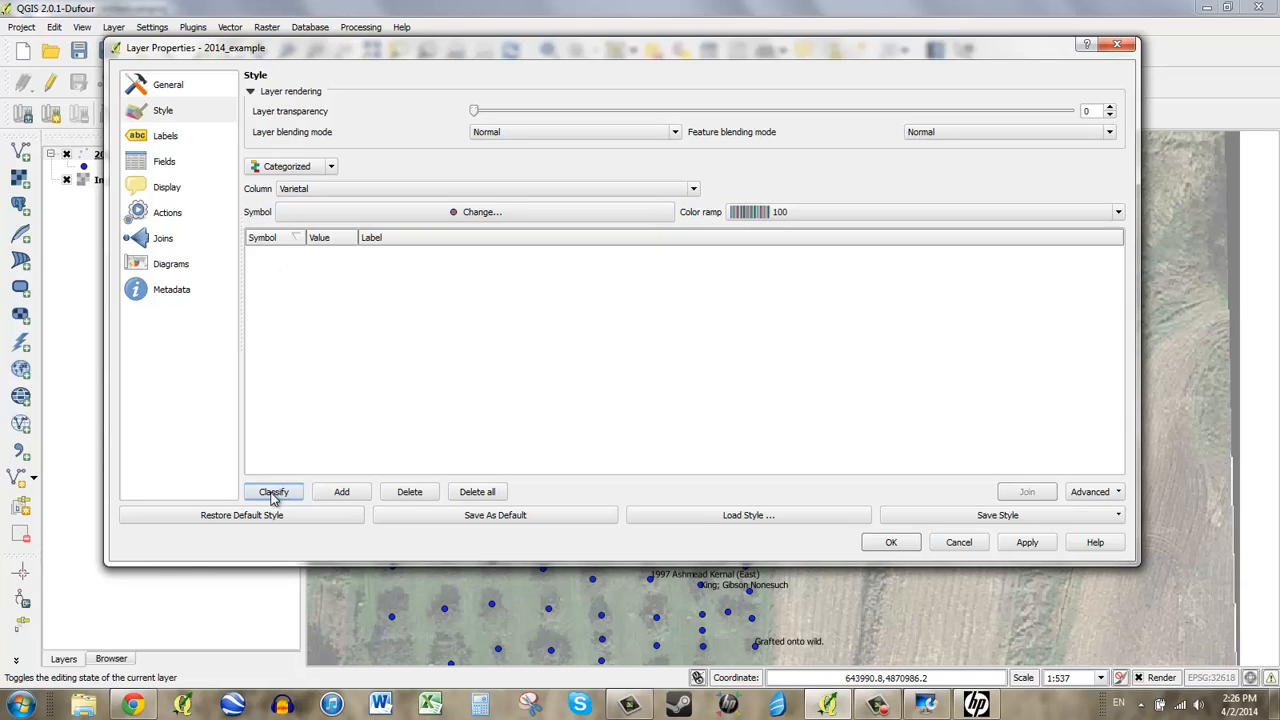
# Step: Add a single category with the value Wild, apply the style, and check the Wild trees across the orchard map
pyautogui.click(339, 498)
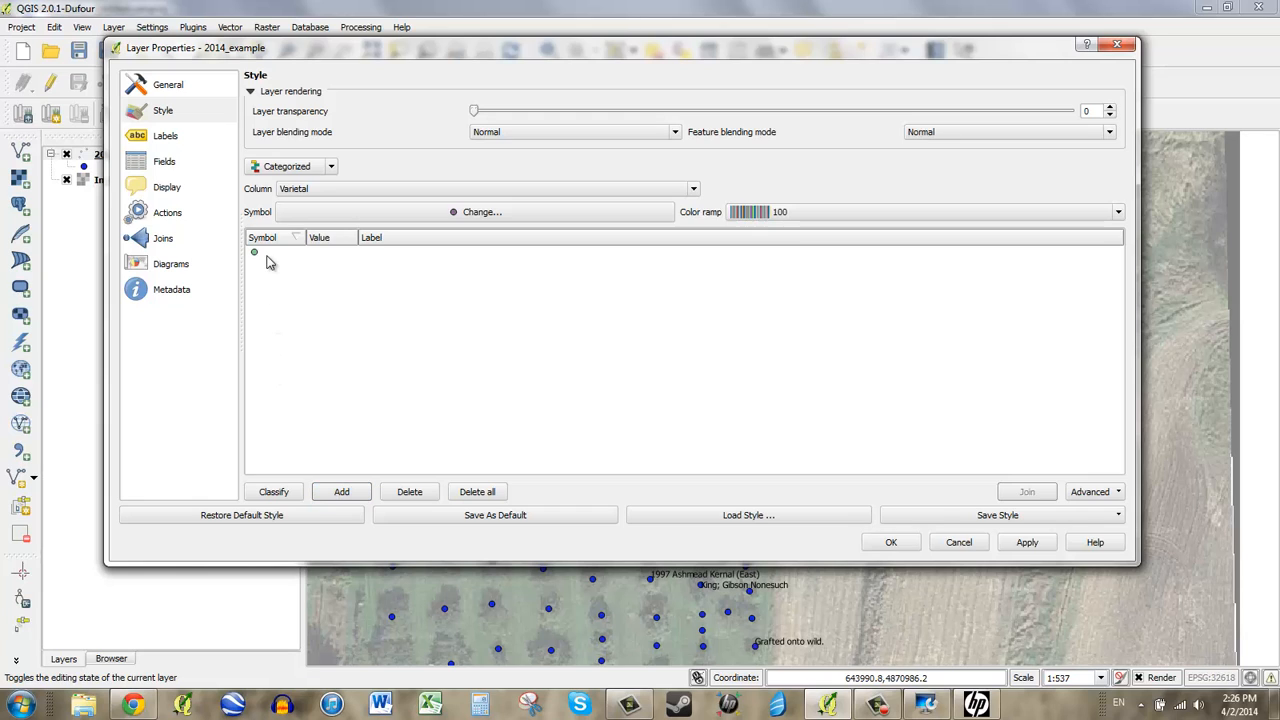
pyautogui.click(333, 258)
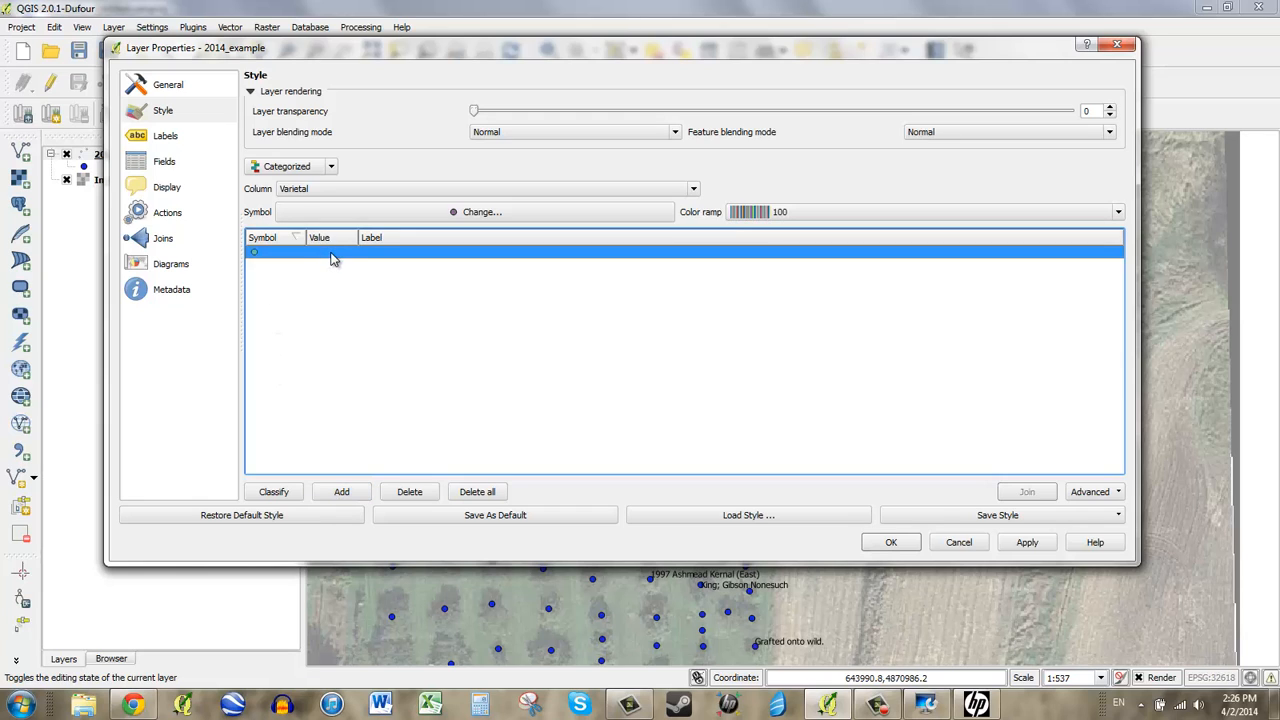
pyautogui.doubleClick(333, 255)
pyautogui.write('W')
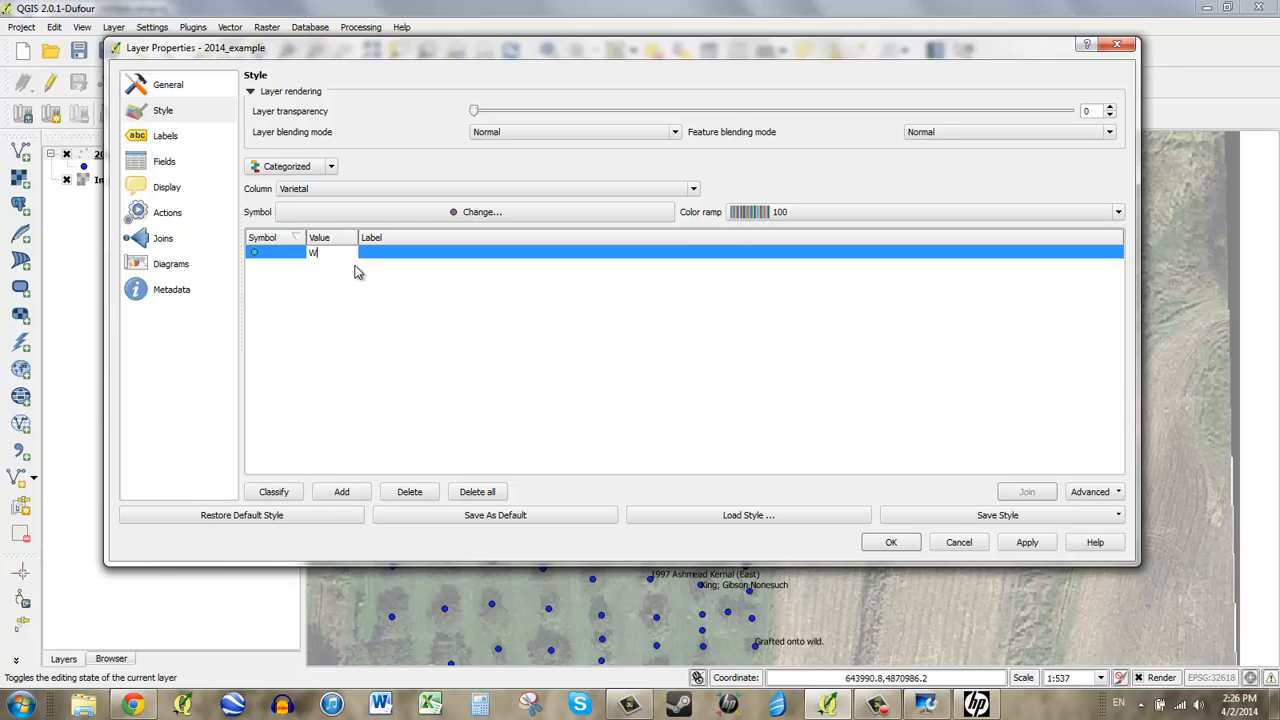
pyautogui.write('ild')
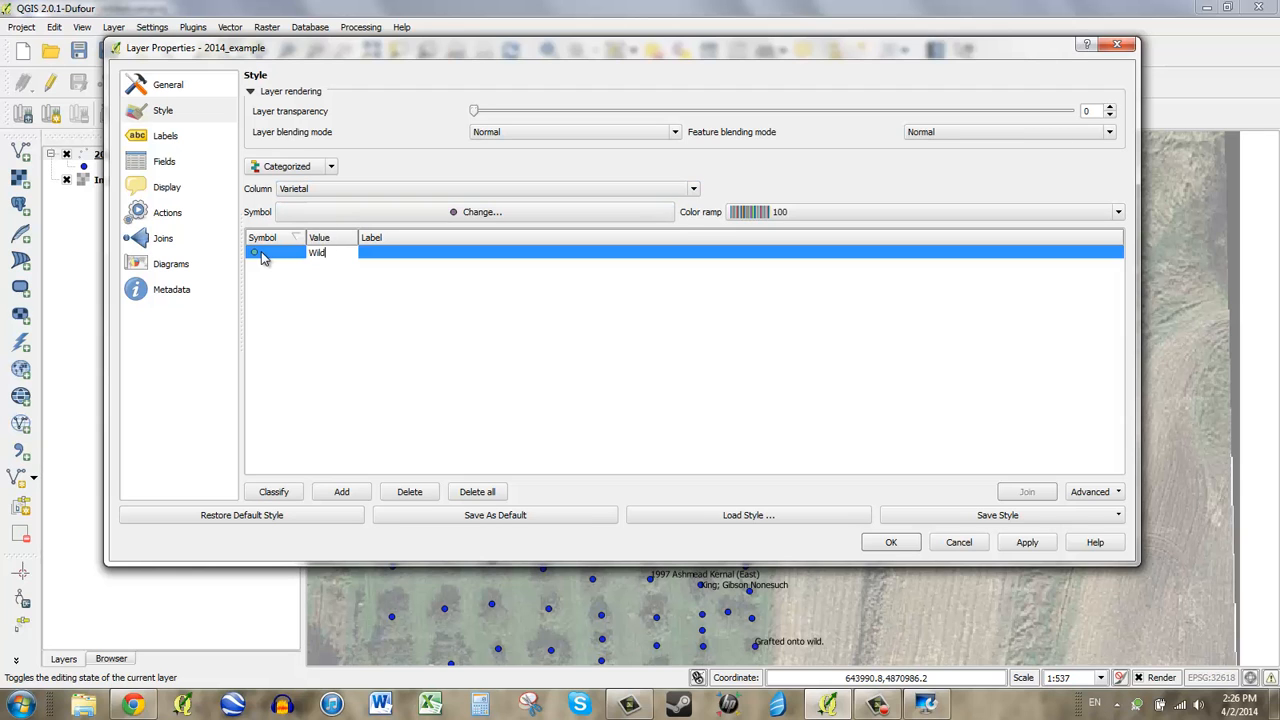
pyautogui.click(882, 543)
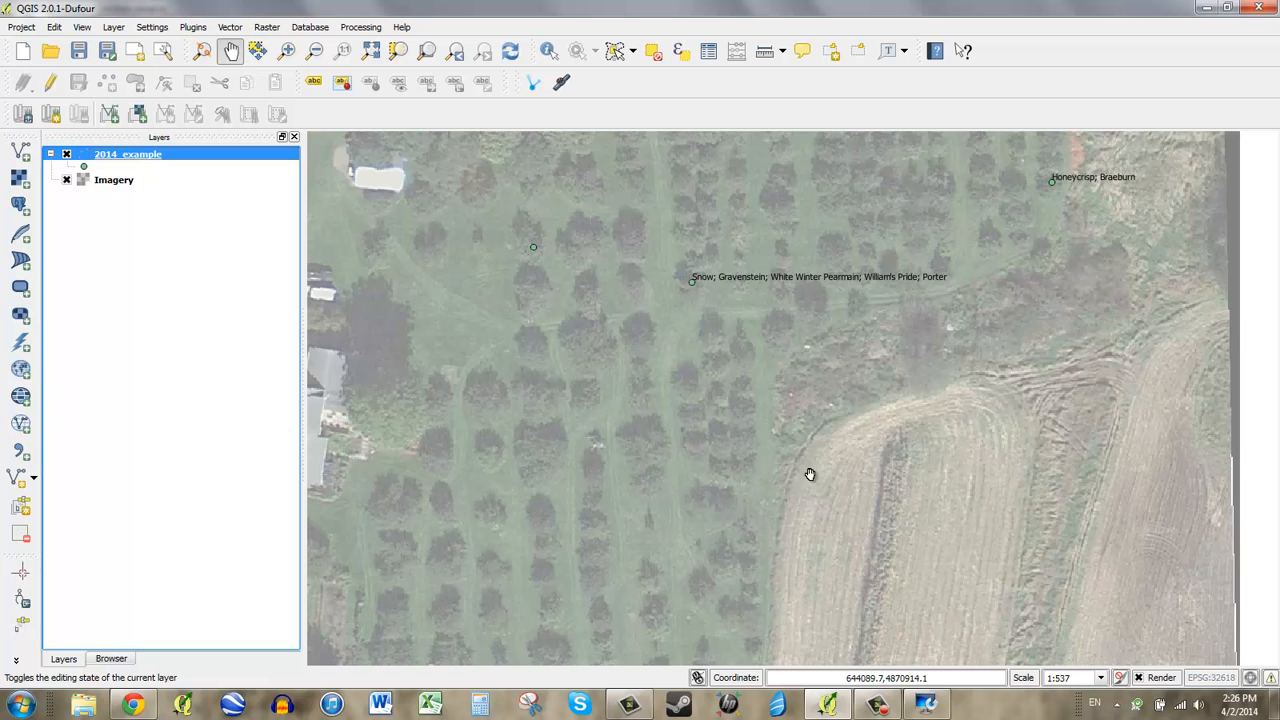
pyautogui.moveTo(857, 223); pyautogui.dragTo(677, 419)
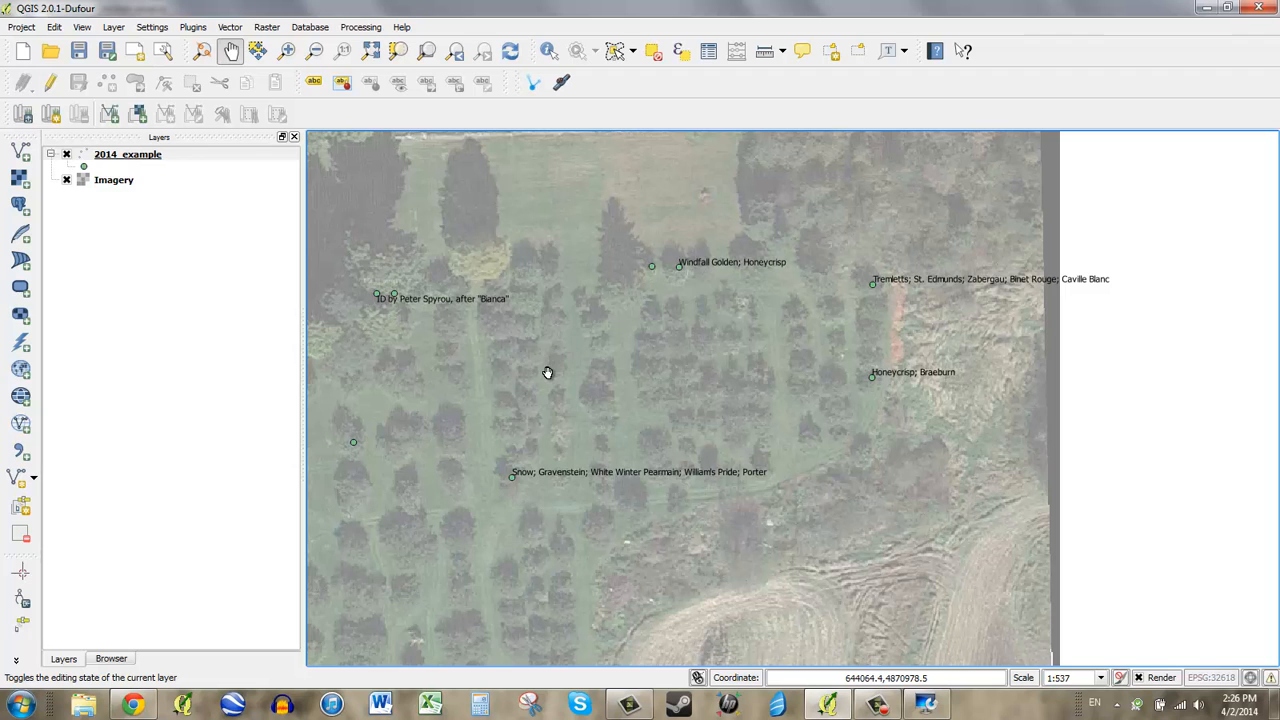
pyautogui.moveTo(546, 369); pyautogui.dragTo(742, 368)
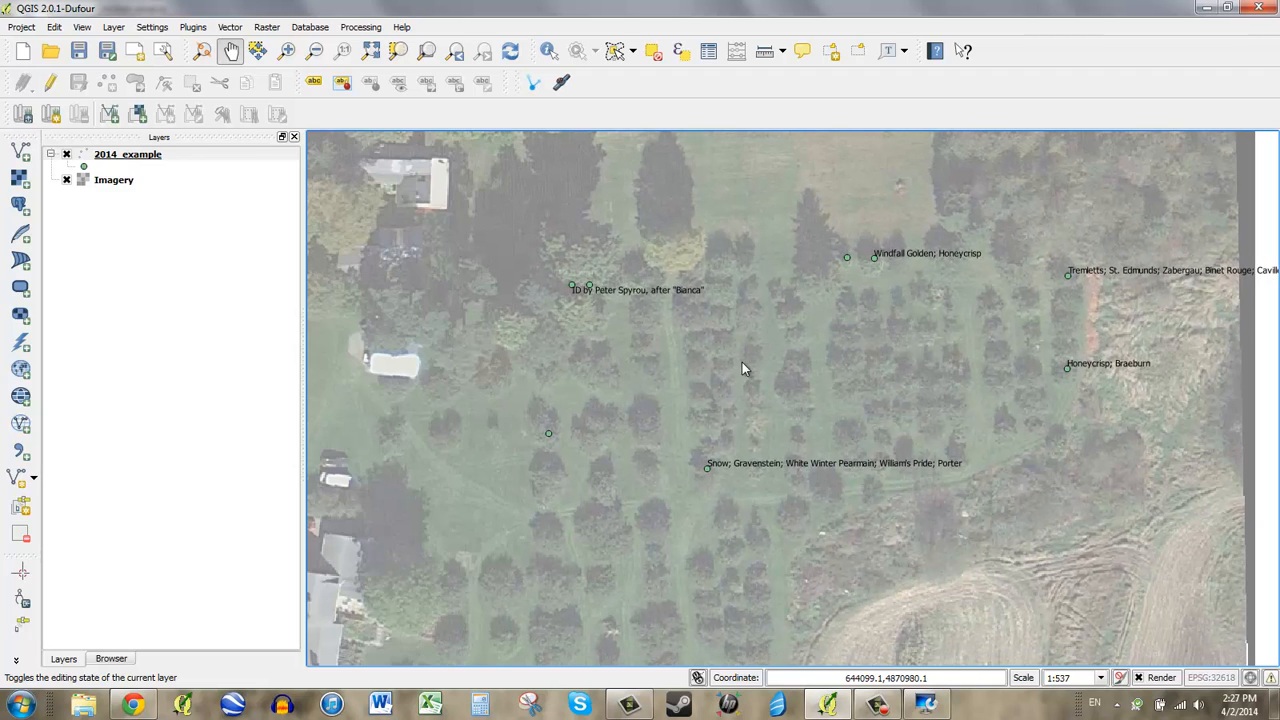